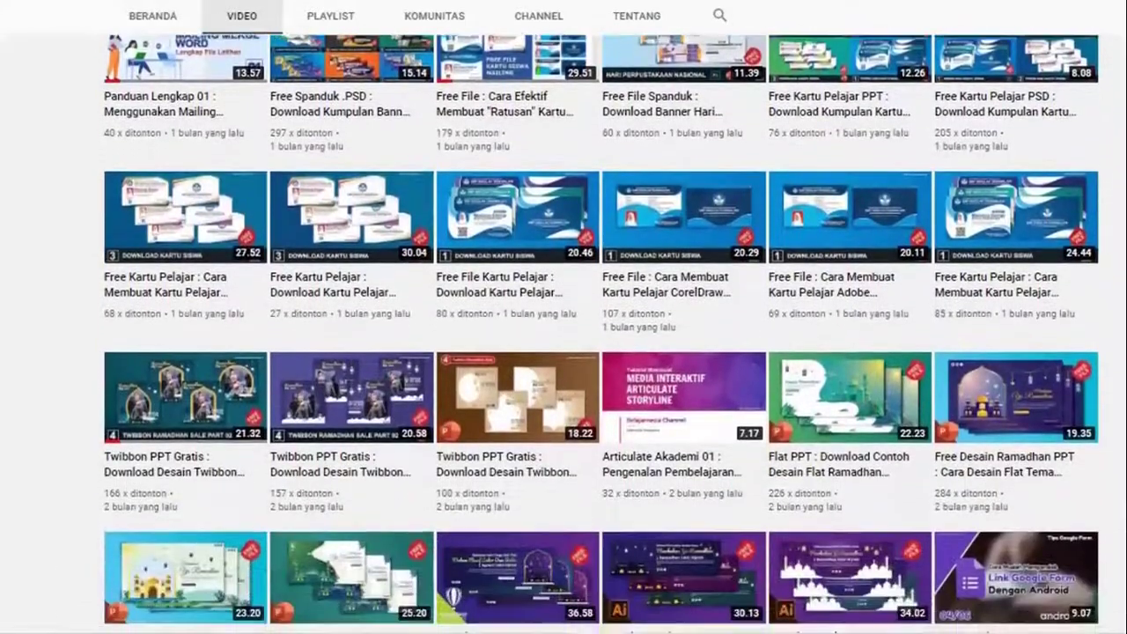
# Scroll down the channel's Video tab to older certificate-template and Moodle tutorial uploads.
pyautogui.scroll(-1, 564, 352)
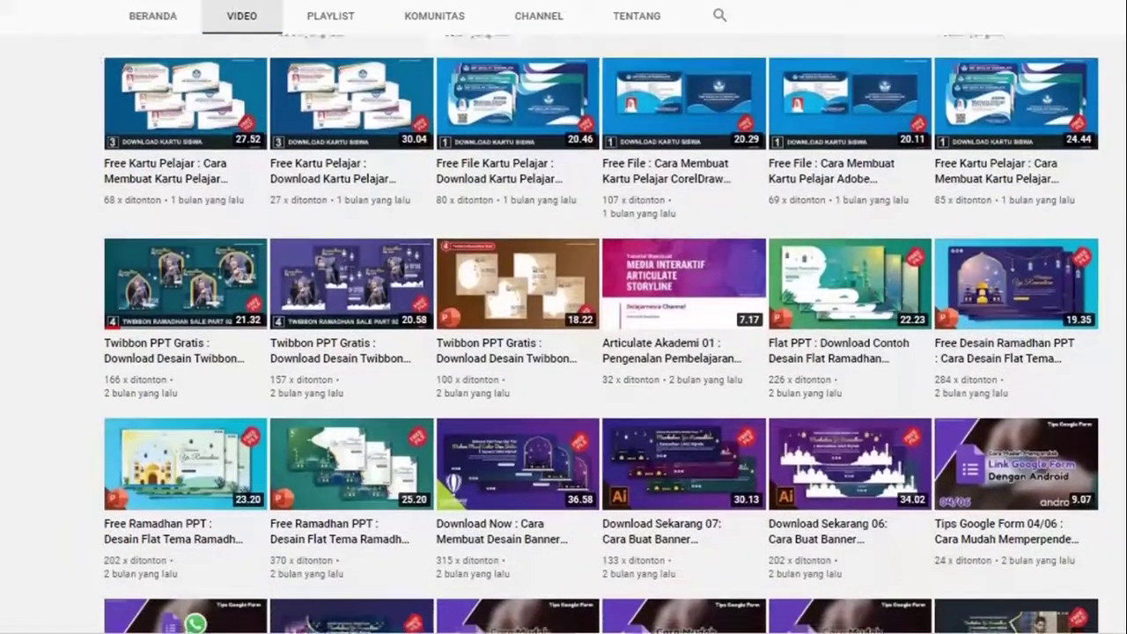
pyautogui.scroll(-2, 564, 352)
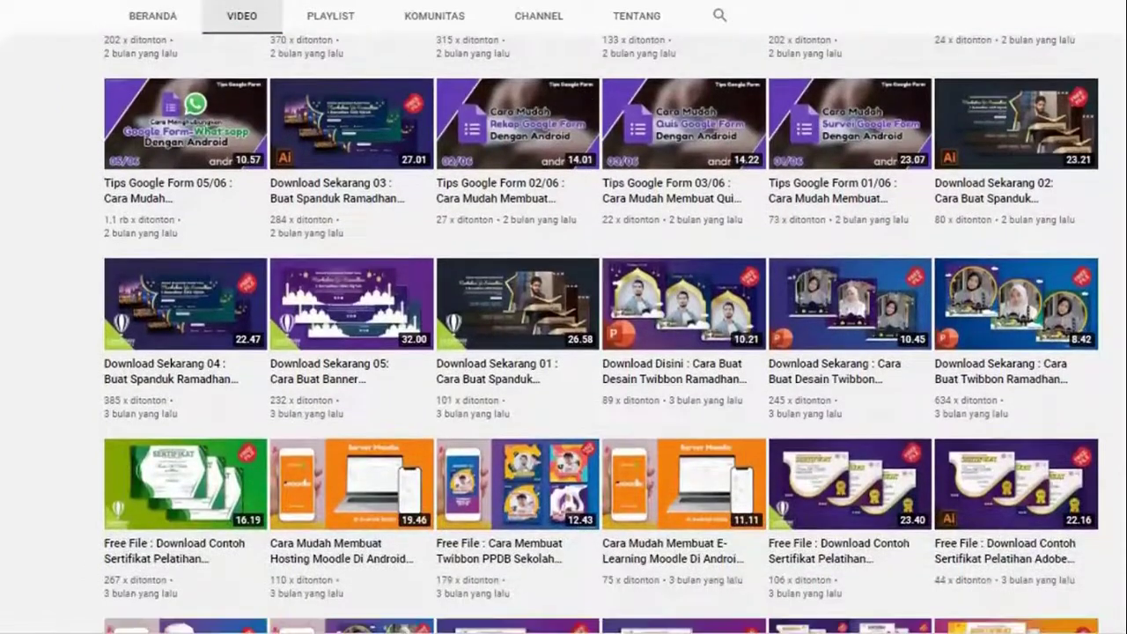
pyautogui.scroll(-3, 564, 352)
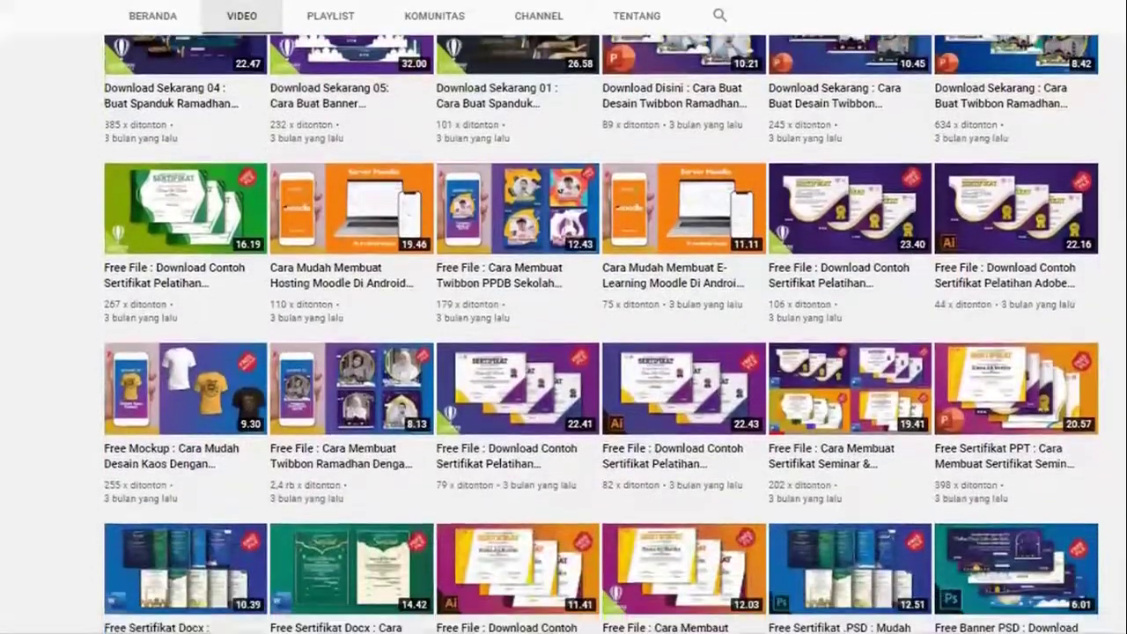
pyautogui.scroll(-1, 563, 352)
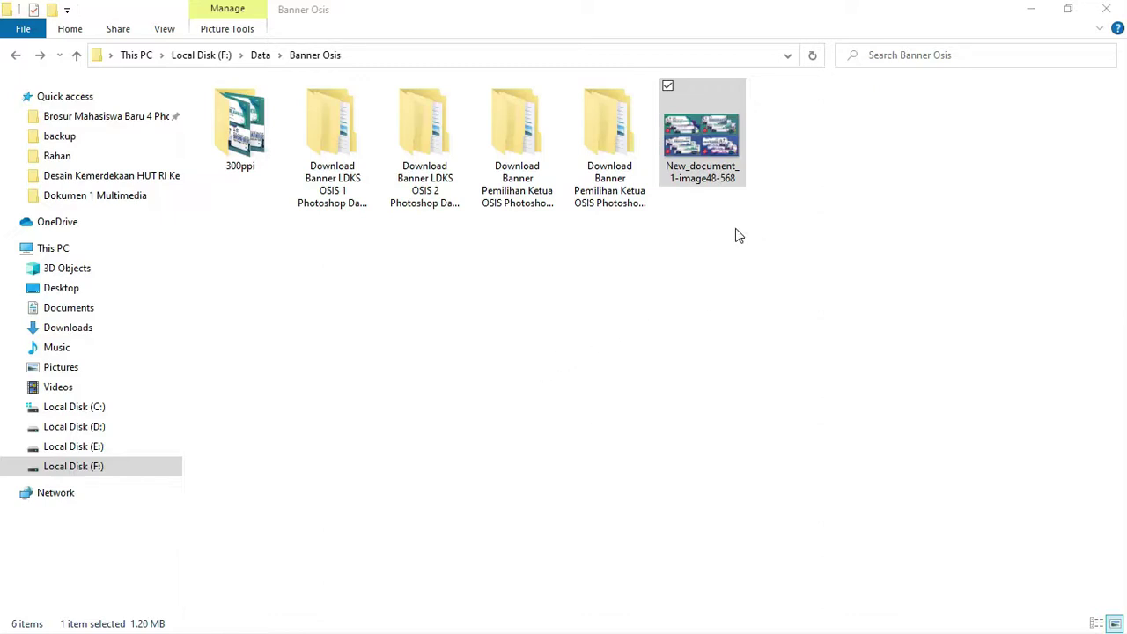
pyautogui.doubleClick(717, 154)
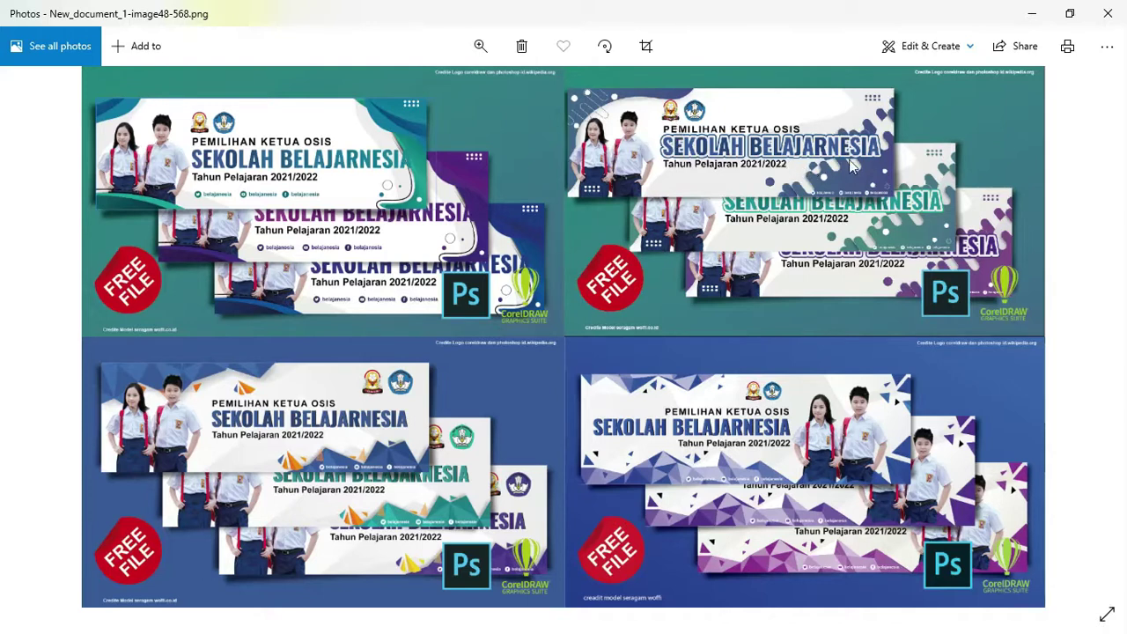
pyautogui.click(1107, 13)
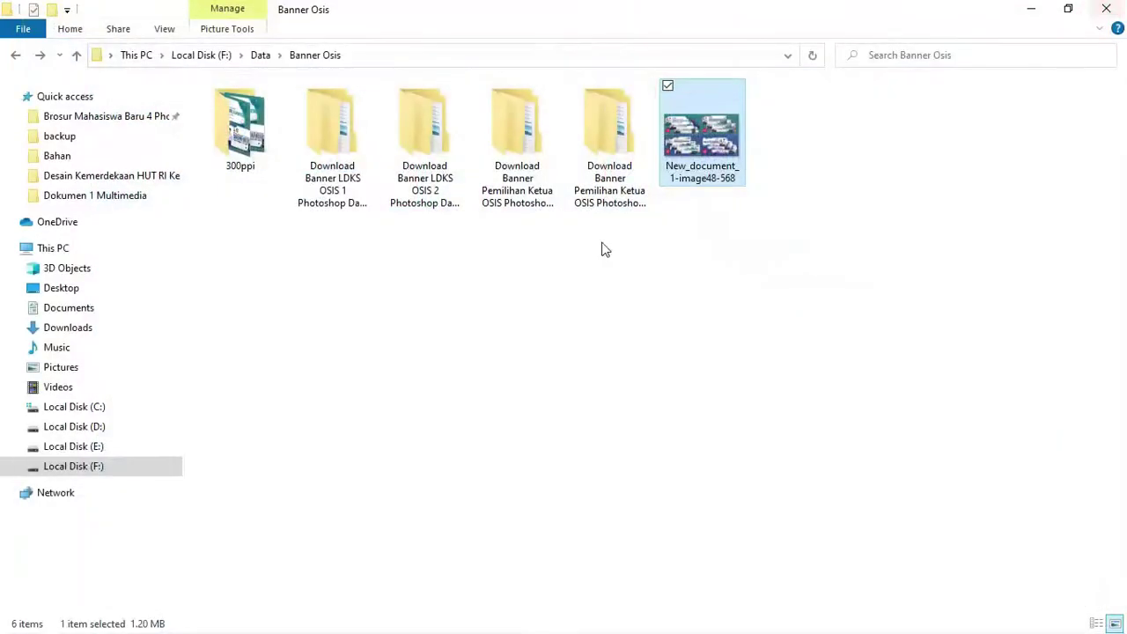
# Open the LDKS OSIS 1 Photoshop Dan Coreldraw folder, showing its backup, Coreldraw, Illustrator and Photoshop subfolders.
pyautogui.moveTo(332, 244); pyautogui.dragTo(584, 146)
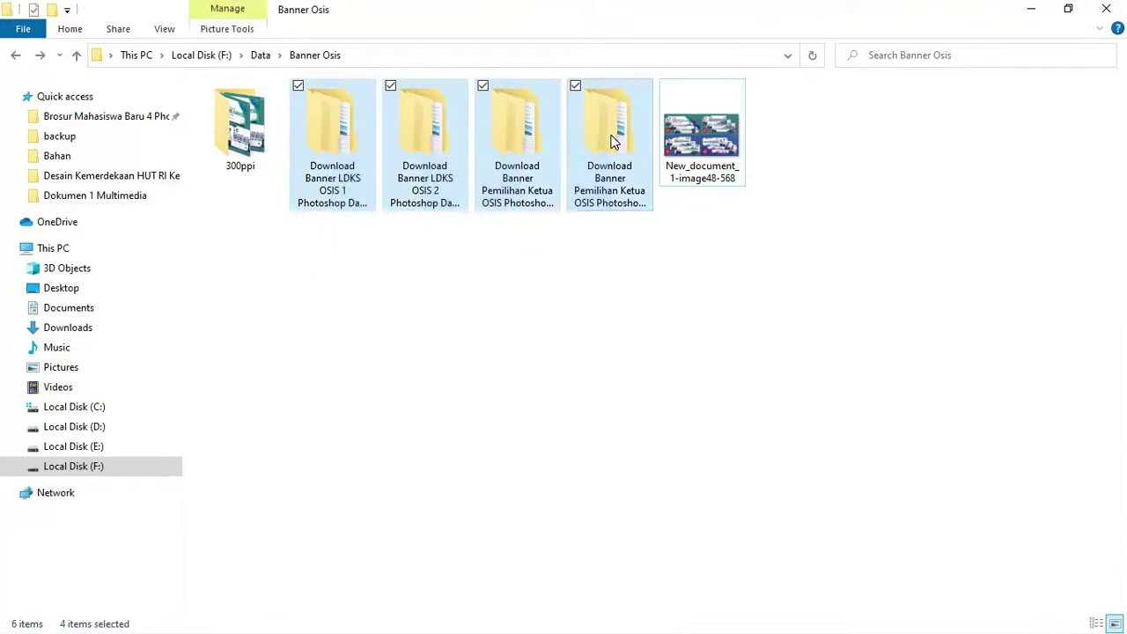
pyautogui.click(472, 284)
pyautogui.click(335, 185)
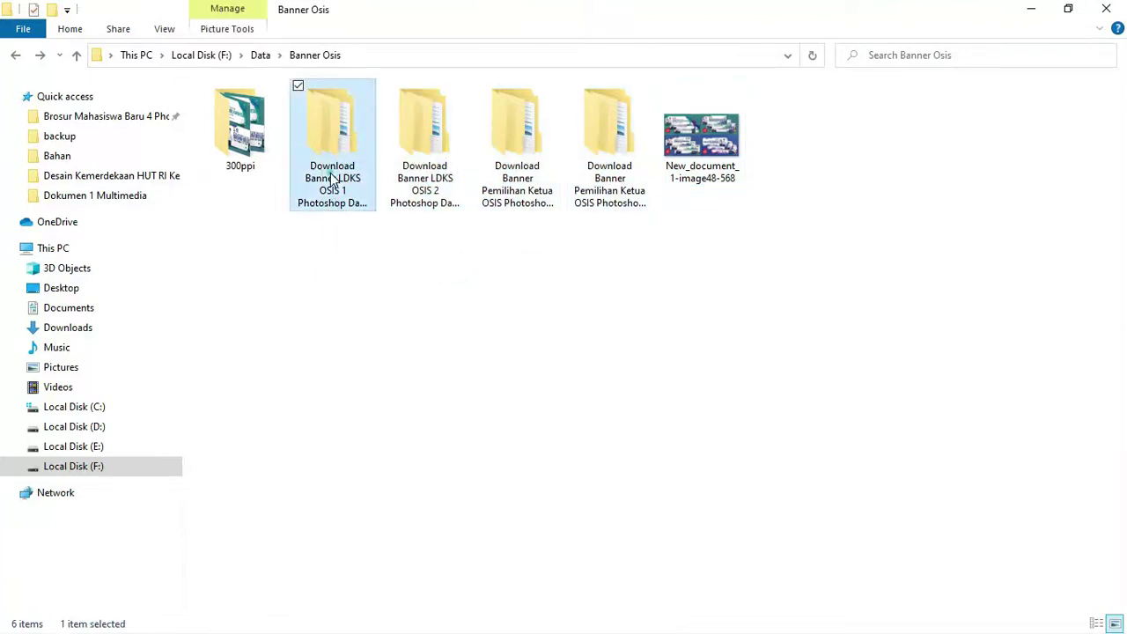
pyautogui.click(548, 201)
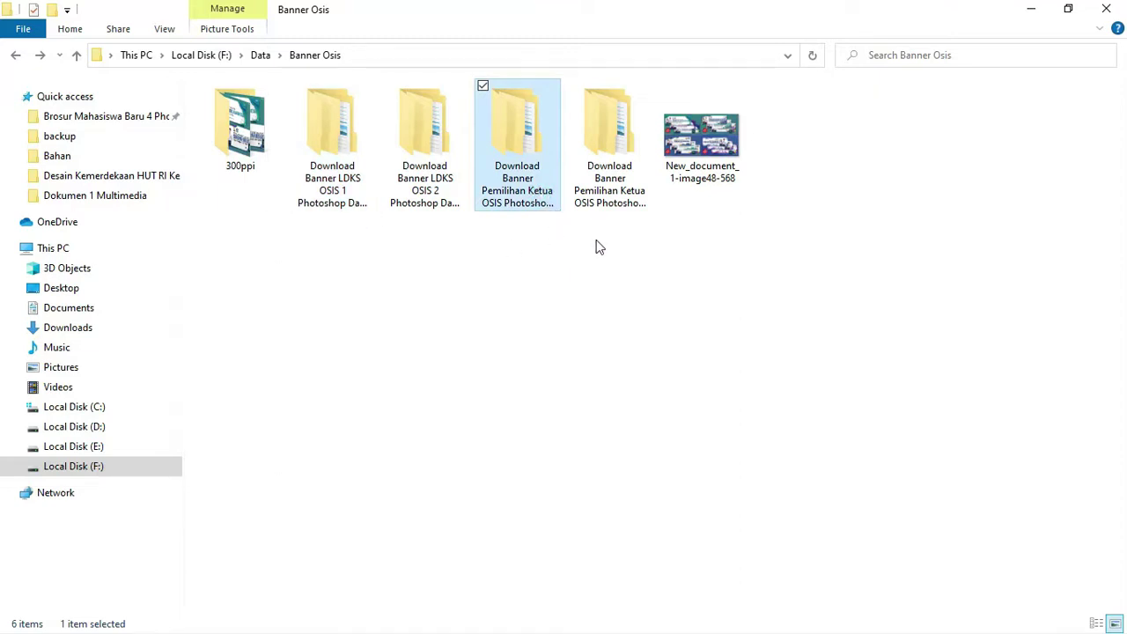
pyautogui.doubleClick(342, 131)
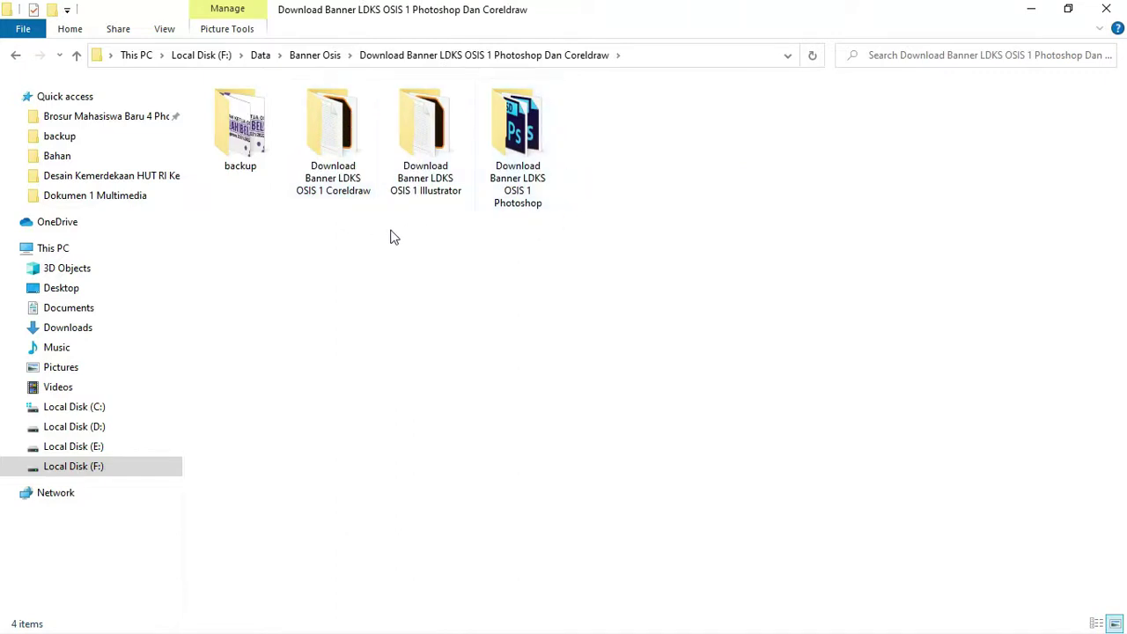
pyautogui.moveTo(518, 145)
pyautogui.hotkey('alt', 'Up')
pyautogui.moveTo(647, 253); pyautogui.dragTo(345, 156)
pyautogui.click(558, 273)
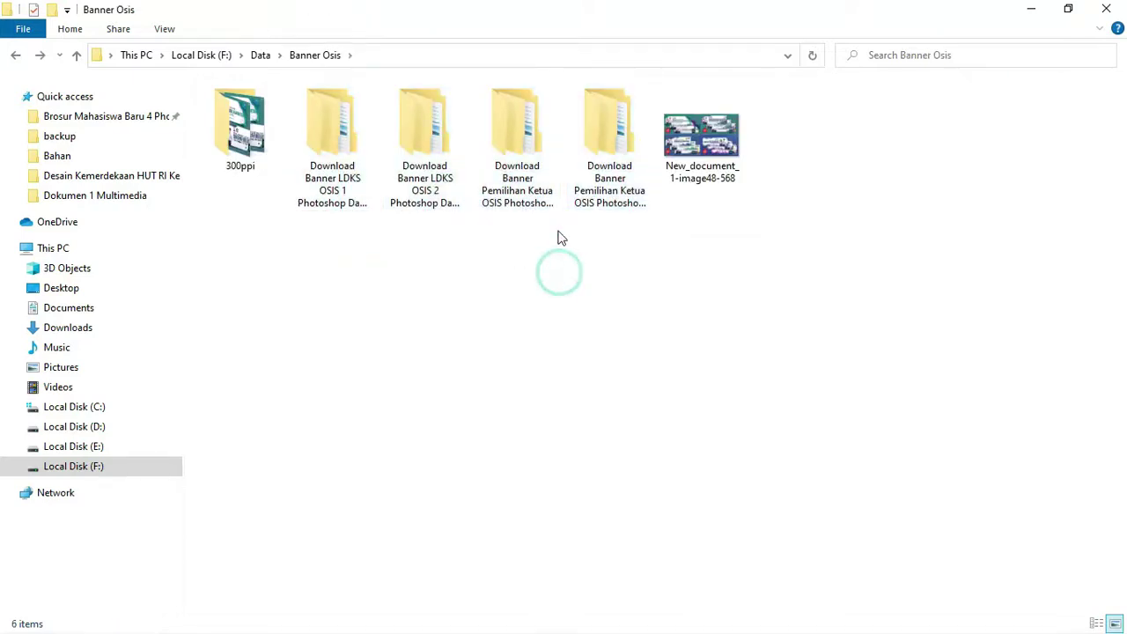
pyautogui.doubleClick(333, 141)
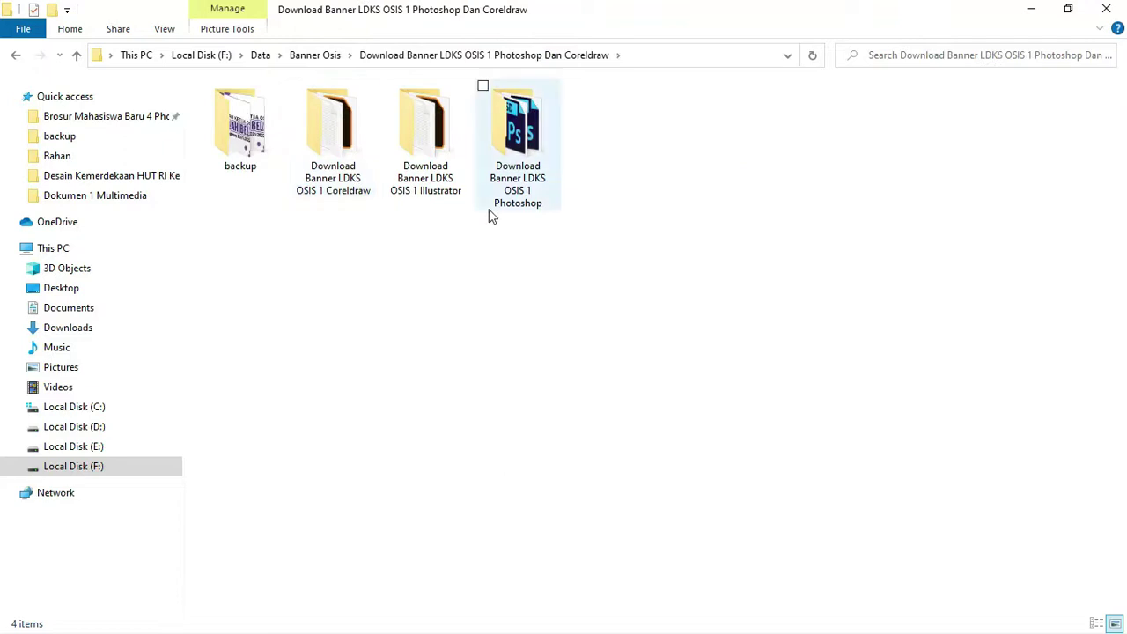
# Open the LDKS OSIS 1 banner artwork from its Coreldraw folder in CorelDRAW X7.
pyautogui.doubleClick(352, 131)
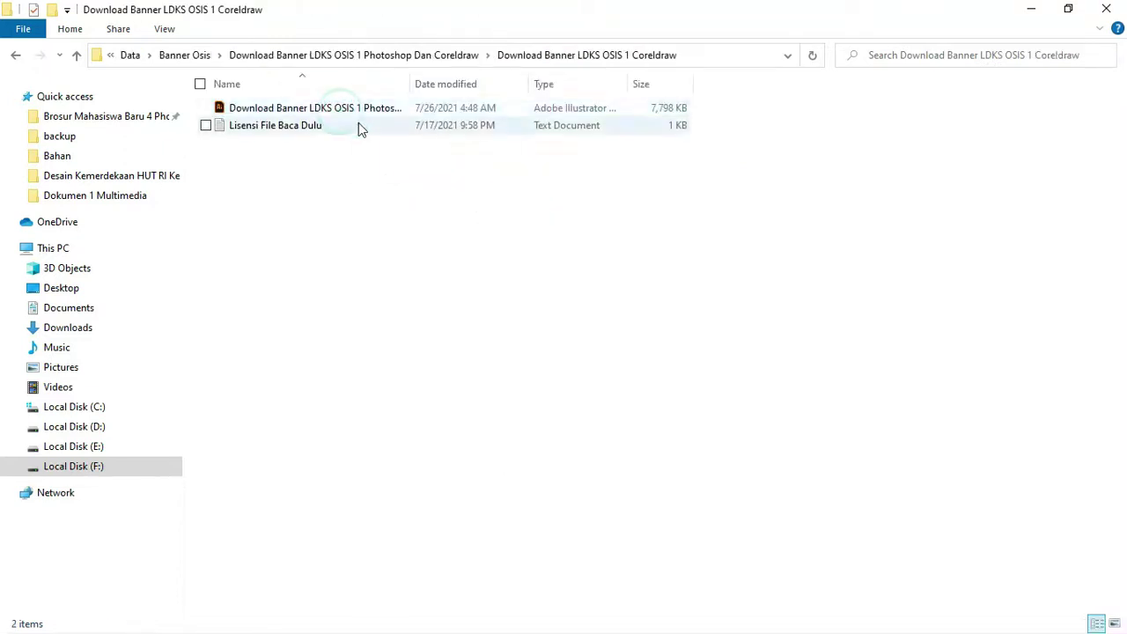
pyautogui.click(358, 111)
pyautogui.rightClick(357, 113)
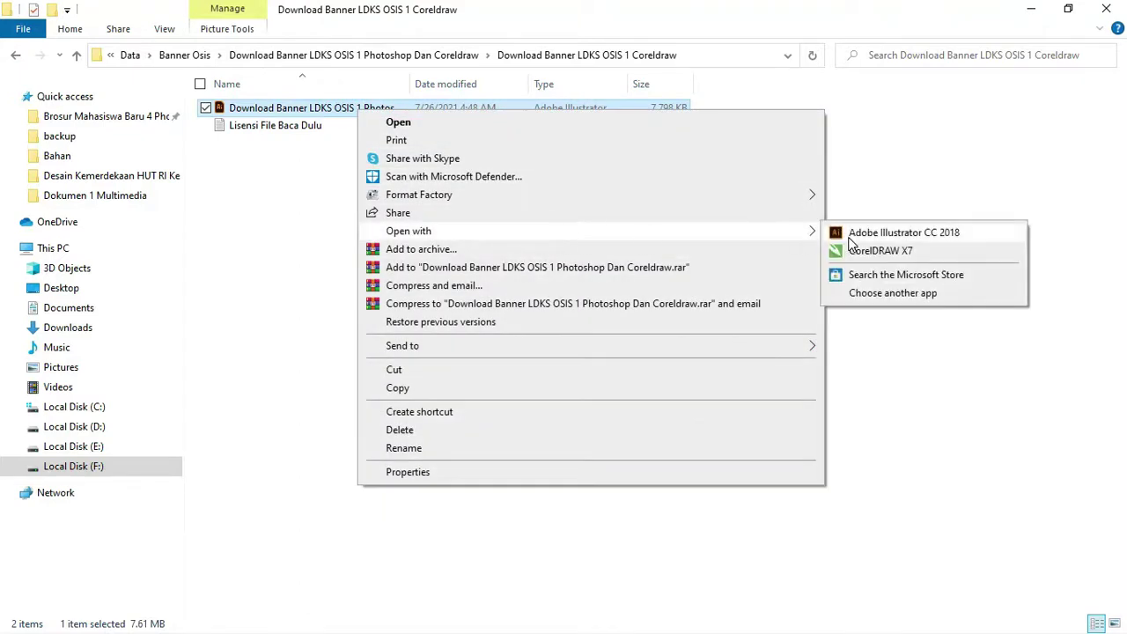
pyautogui.click(859, 251)
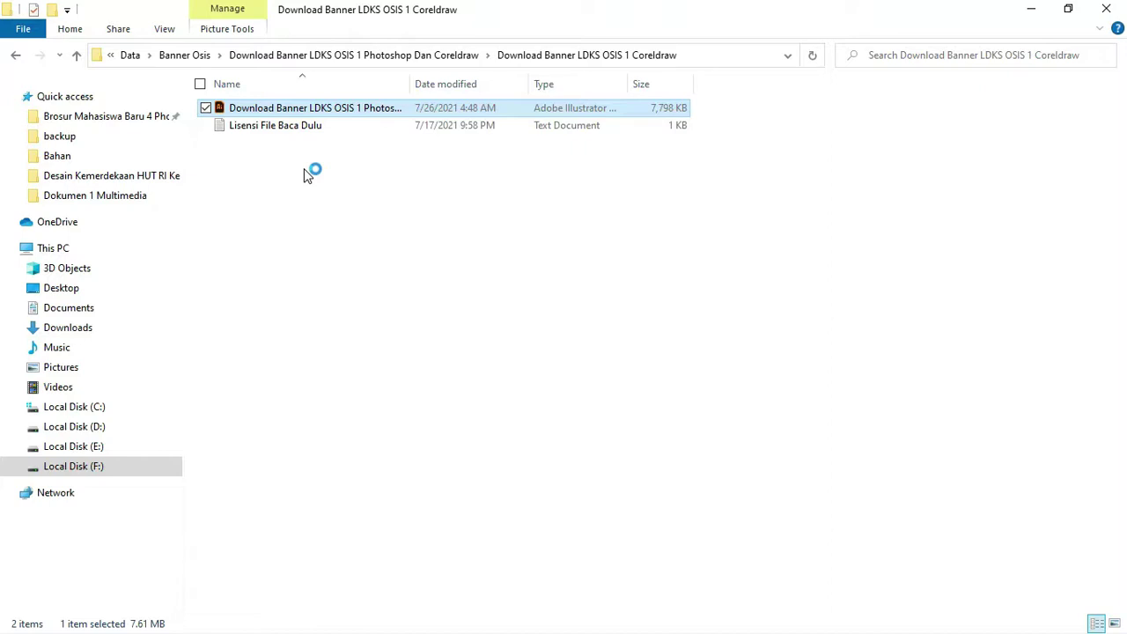
# Open the LDKS OSIS 2 artwork in Illustrator, then return File Explorer to Banner Osis.
pyautogui.press('BackSpace')
pyautogui.press('BackSpace')
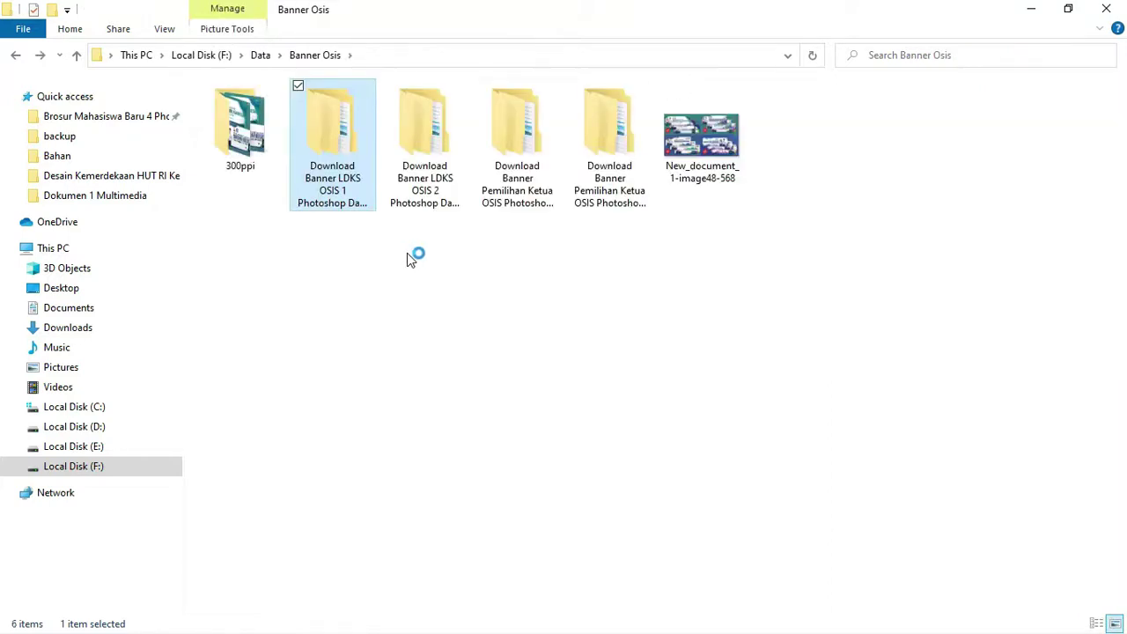
pyautogui.doubleClick(438, 151)
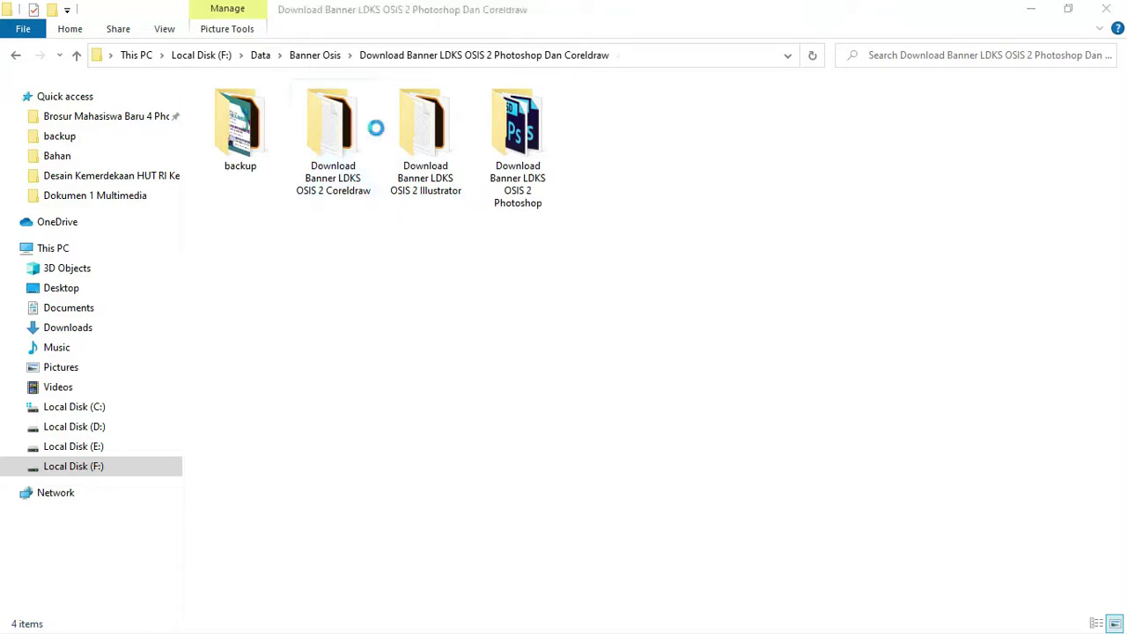
pyautogui.doubleClick(438, 159)
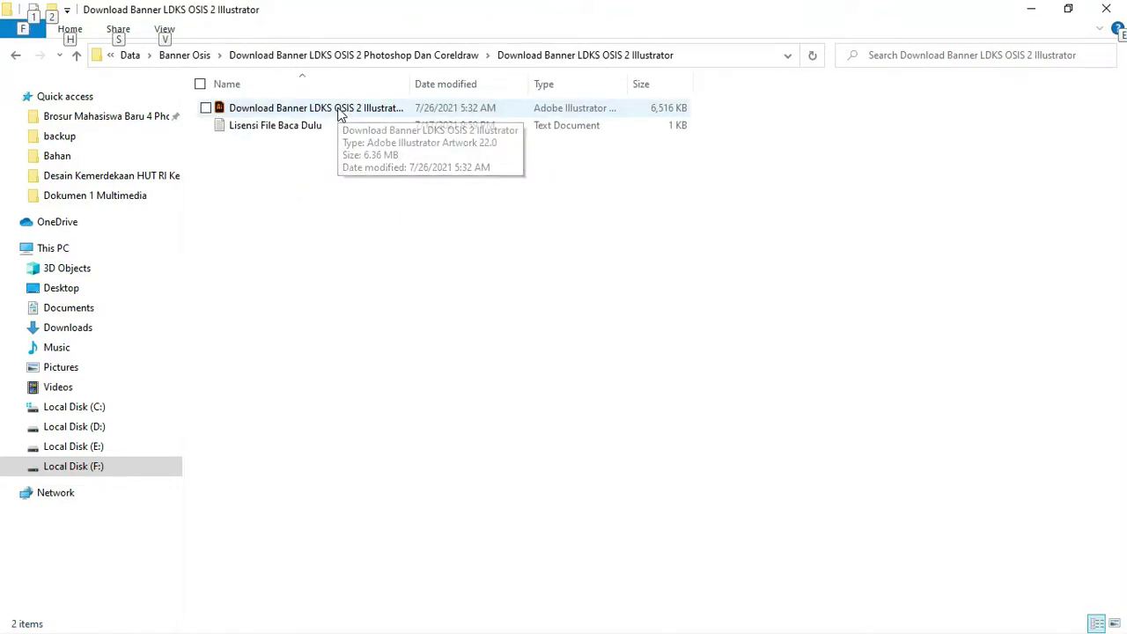
pyautogui.doubleClick(339, 110)
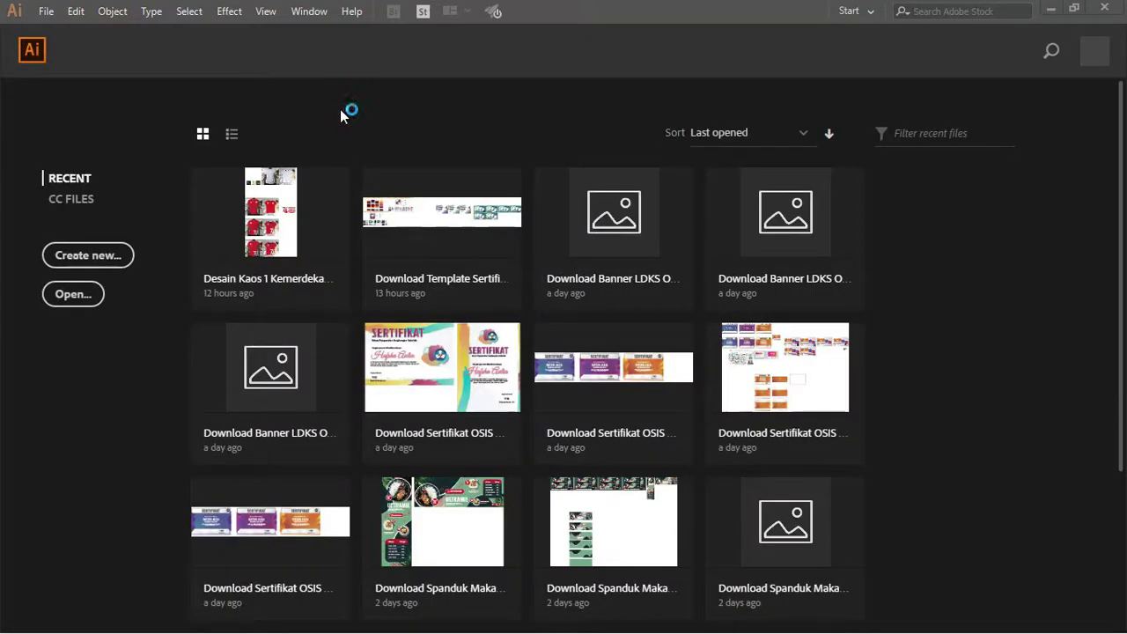
pyautogui.hotkey('alt', 'Tab')
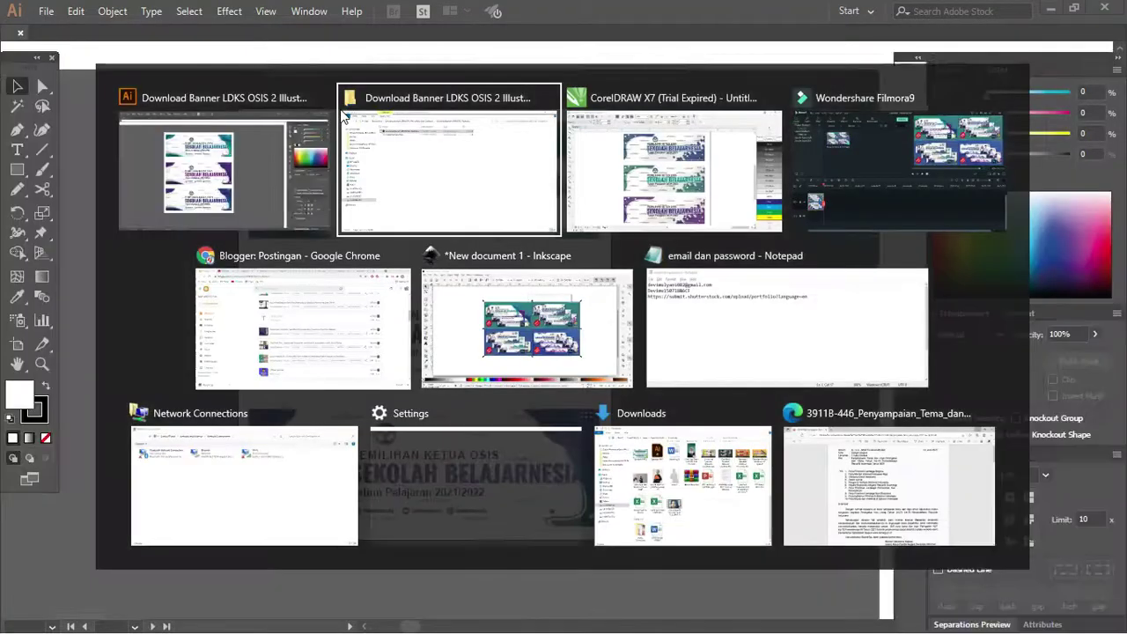
pyautogui.press('BackSpace')
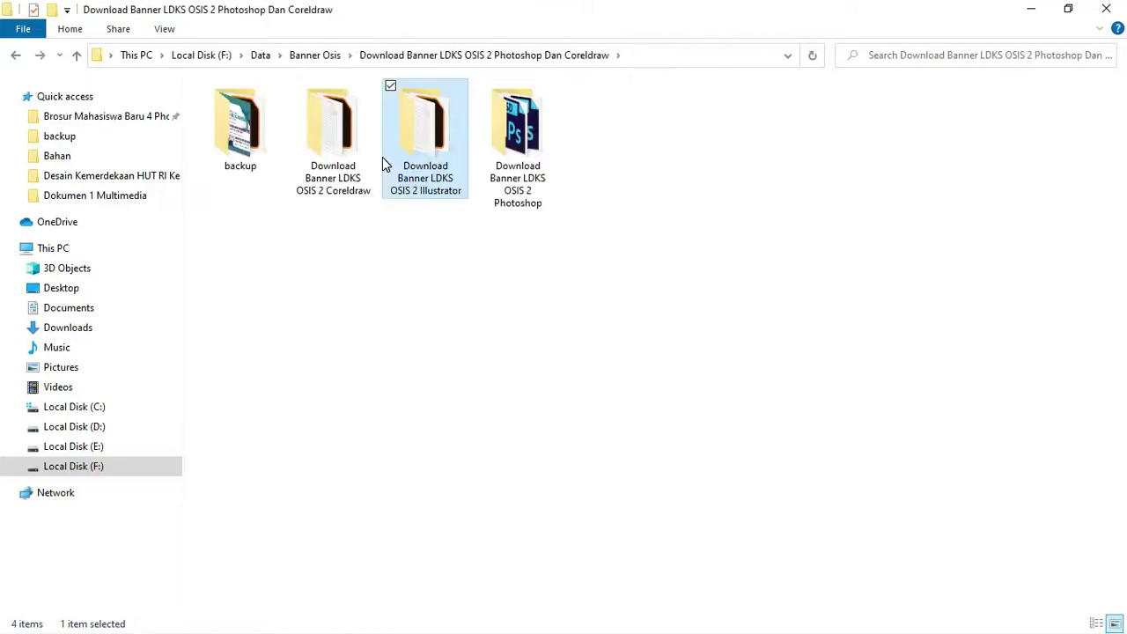
pyautogui.press('BackSpace')
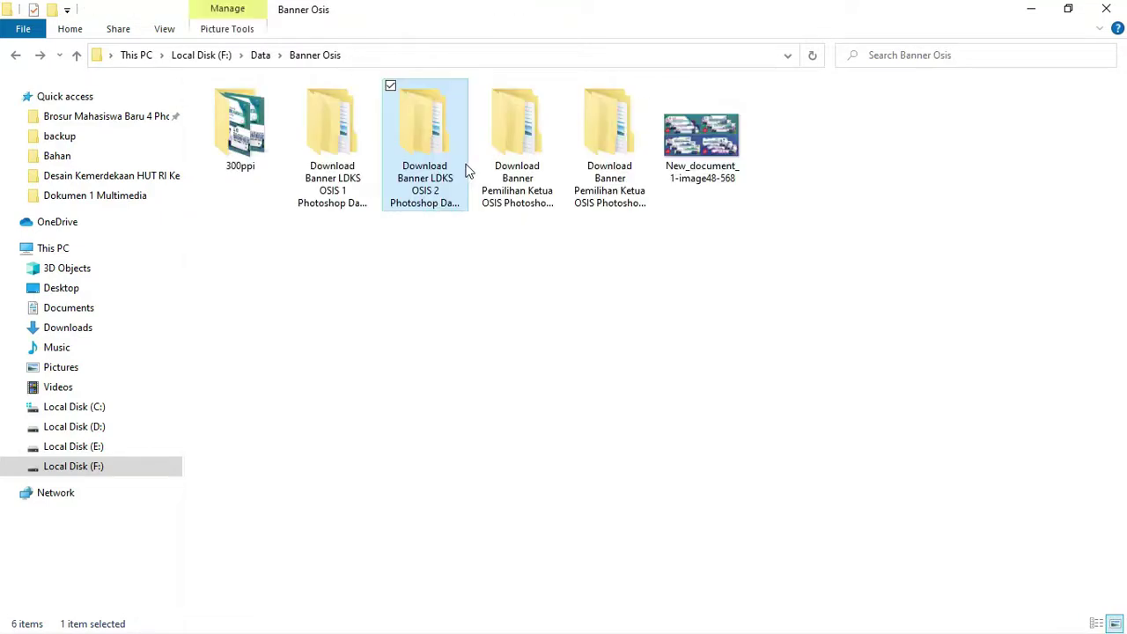
# Open the osis-02 banner PSD from the Pemilihan Ketua OSIS folders.
pyautogui.click(519, 146)
pyautogui.doubleClick(520, 146)
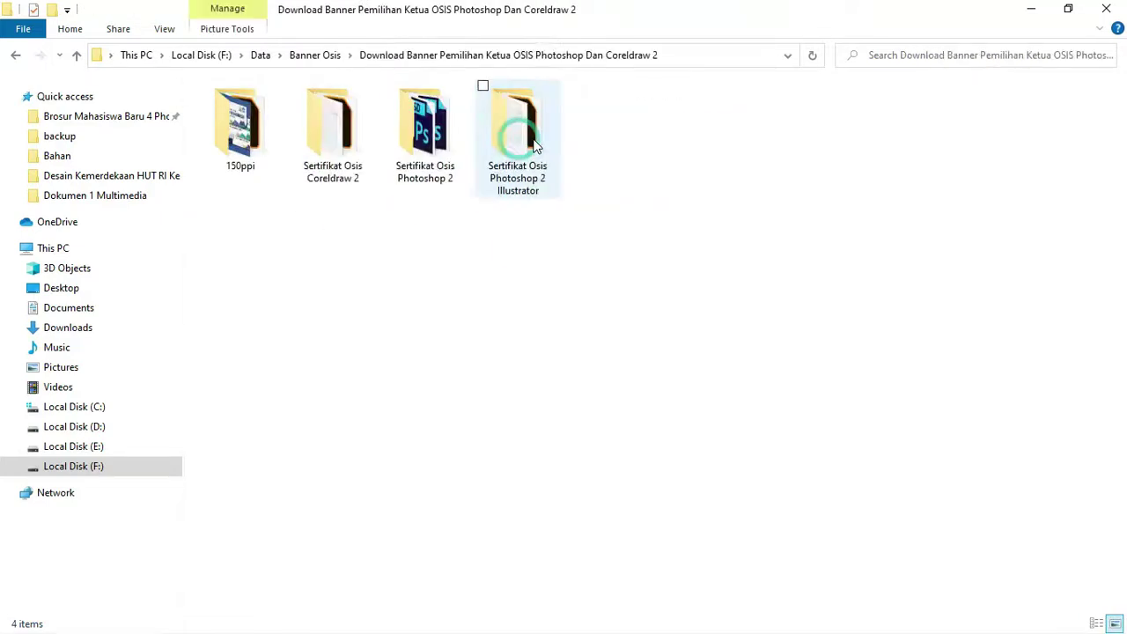
pyautogui.doubleClick(425, 141)
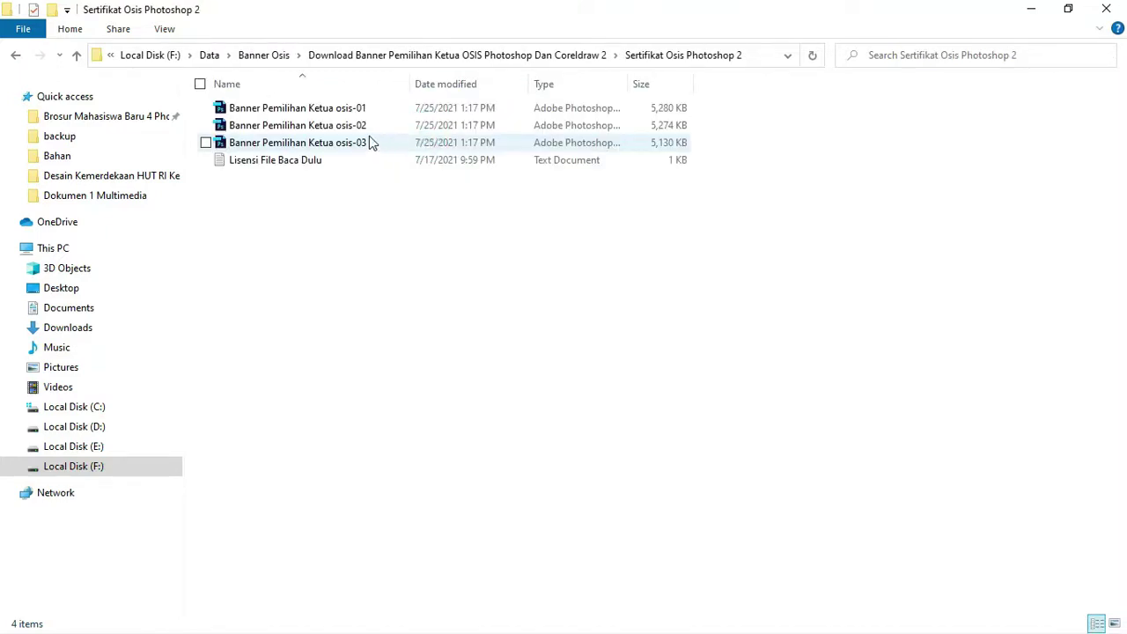
pyautogui.moveTo(694, 147); pyautogui.dragTo(334, 106)
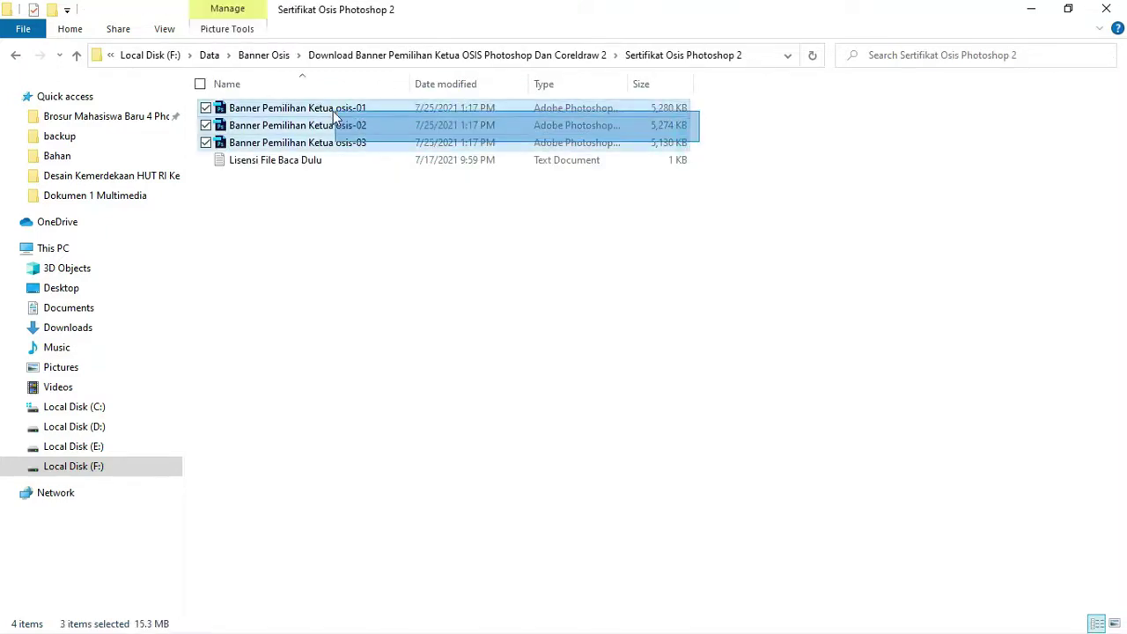
pyautogui.click(378, 182)
pyautogui.click(358, 126)
pyautogui.rightClick(358, 126)
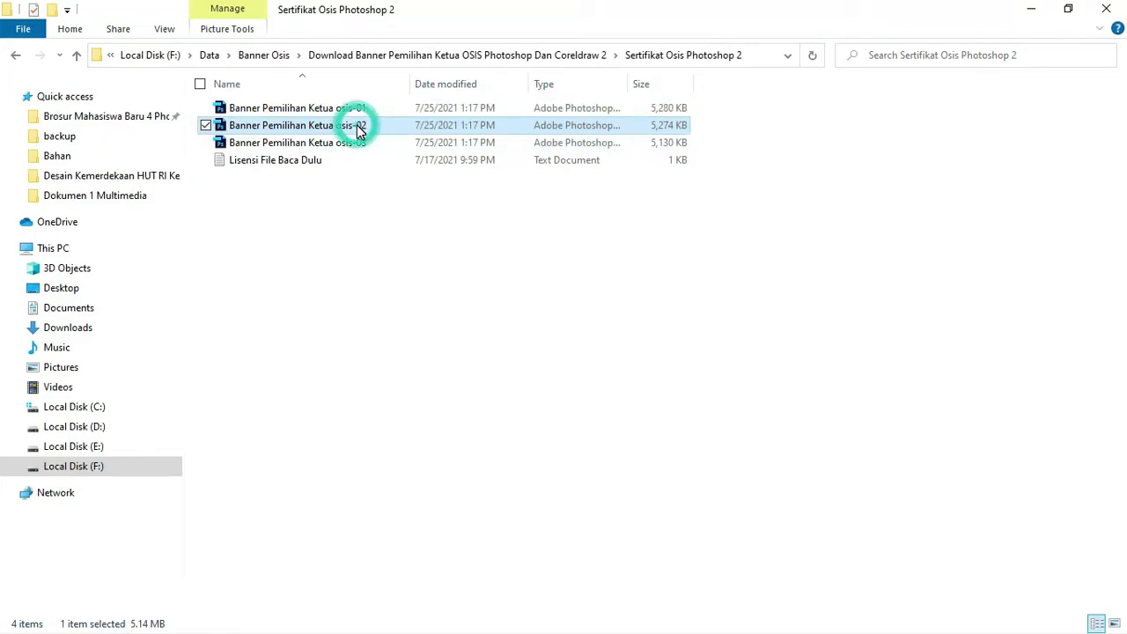
pyautogui.click(396, 139)
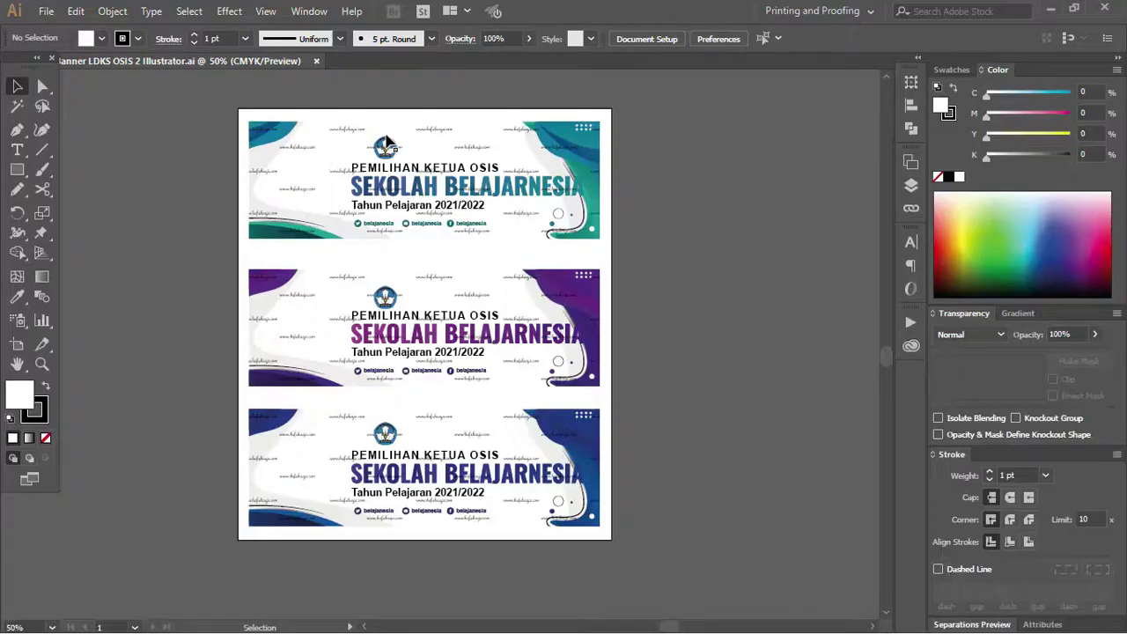
pyautogui.hotkey('alt', 'Tab')
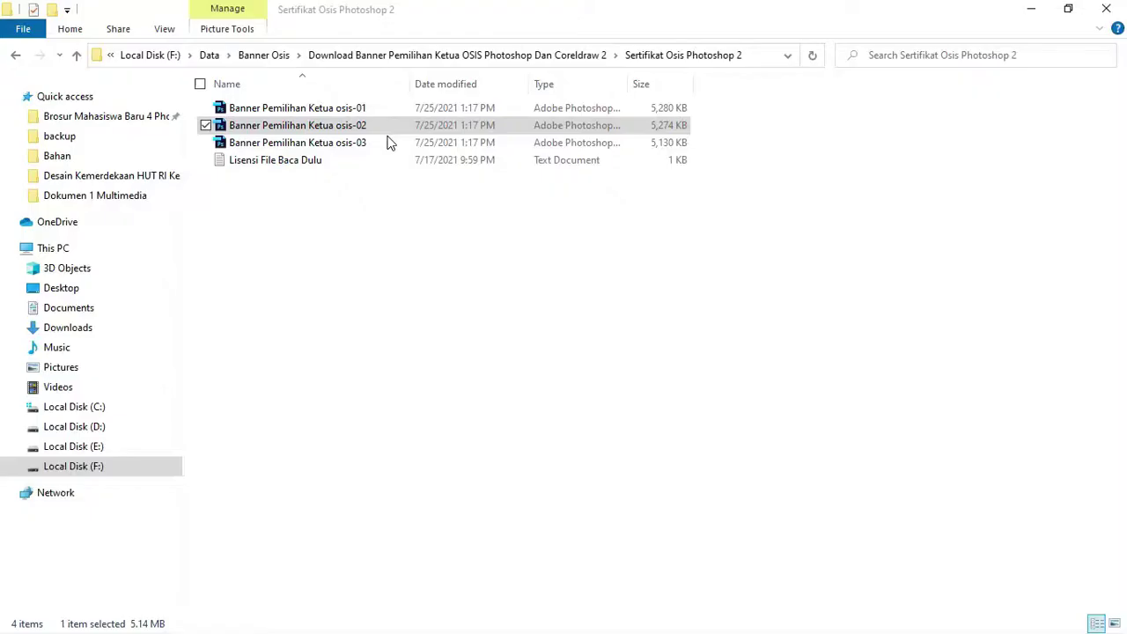
# Open the Banner Osis 1 Illustrator file from the Pemilihan Ketua OSIS Coreldraw1 folder.
pyautogui.hotkey('alt', 'Up')
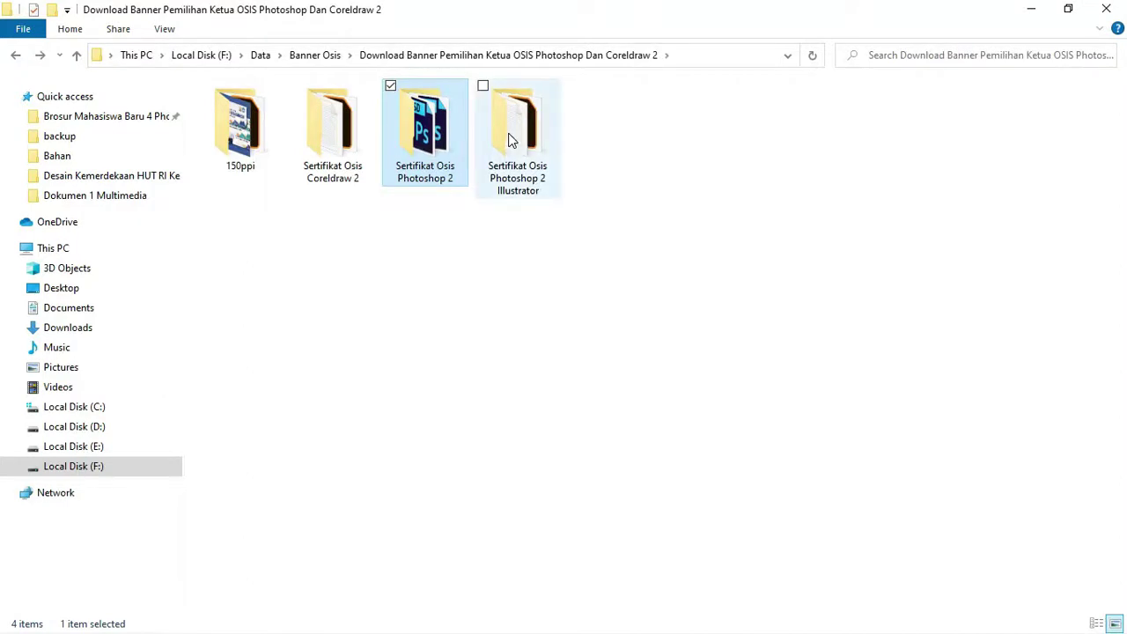
pyautogui.hotkey('alt', 'Up')
pyautogui.doubleClick(614, 128)
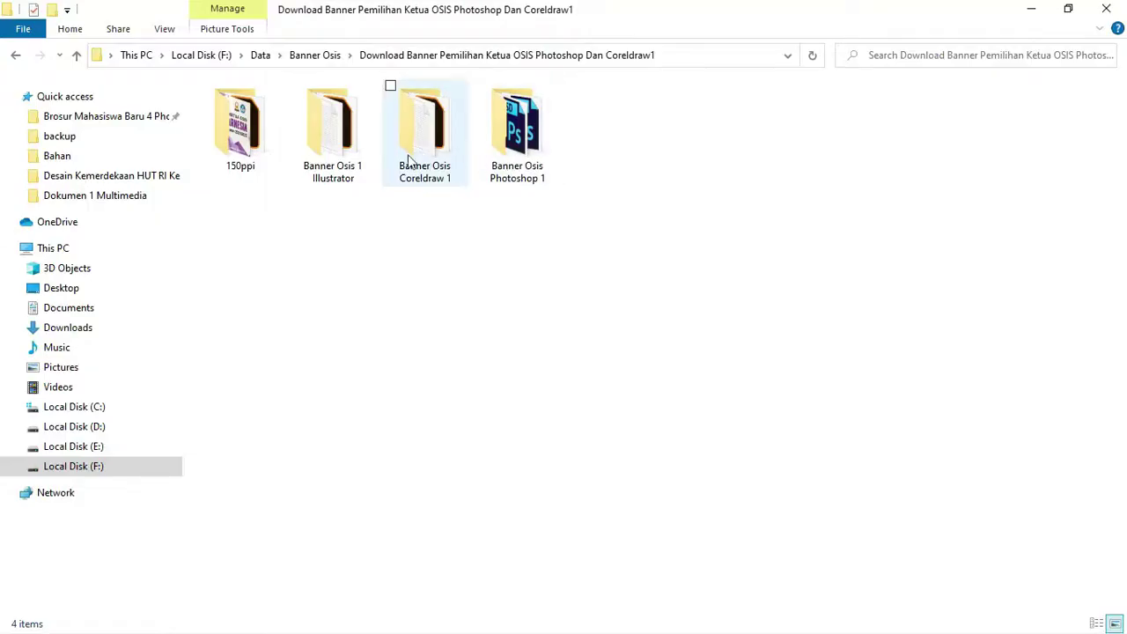
pyautogui.doubleClick(352, 129)
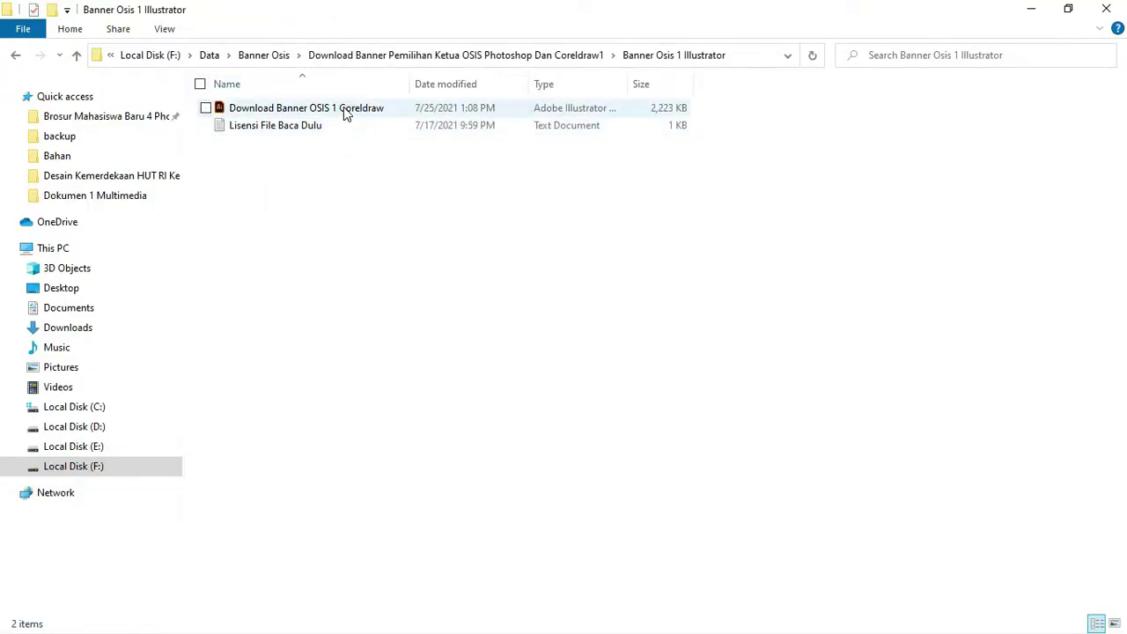
pyautogui.click(343, 111)
pyautogui.rightClick(346, 111)
pyautogui.click(369, 119)
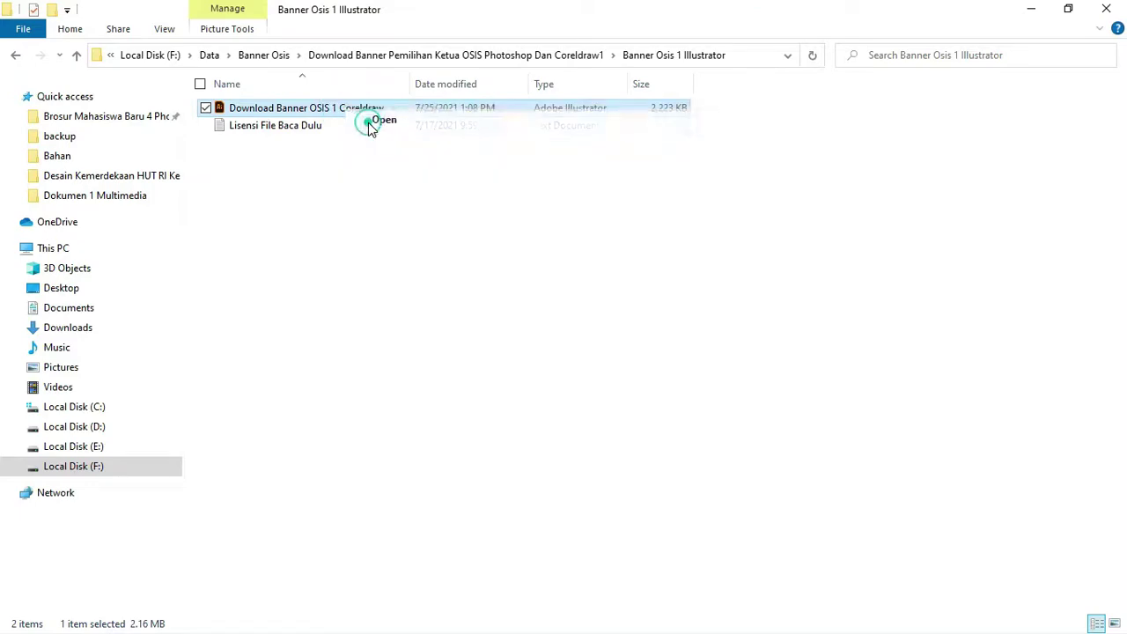
# Cycle through the open windows, past the teal Photoshop banner, back to Illustrator.
pyautogui.hotkey('alt', 'Tab')
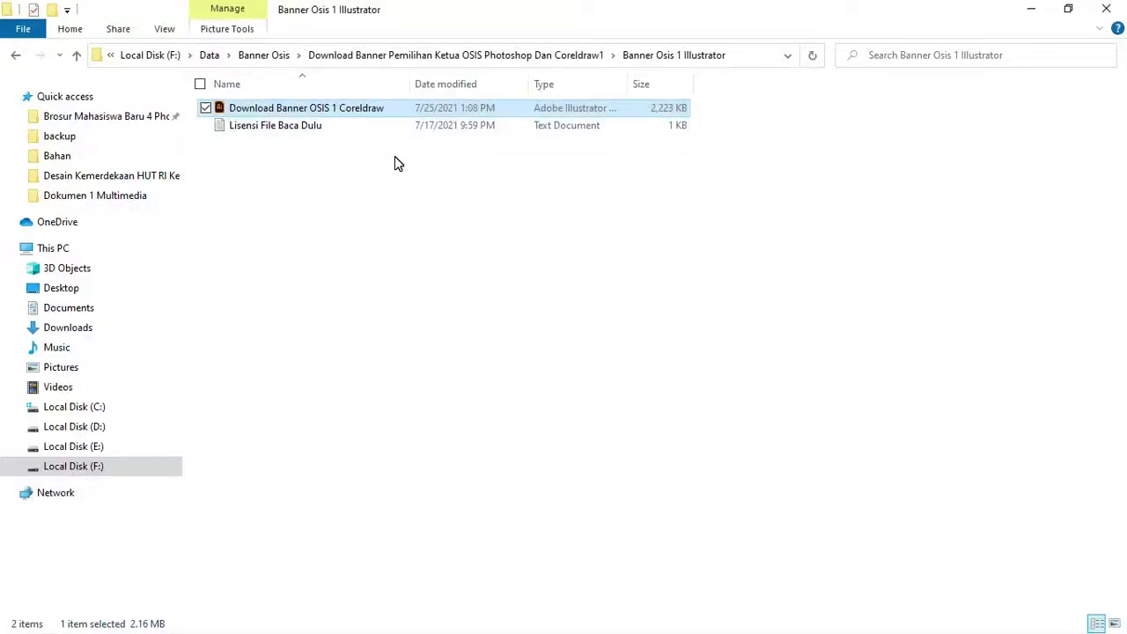
pyautogui.click(420, 188)
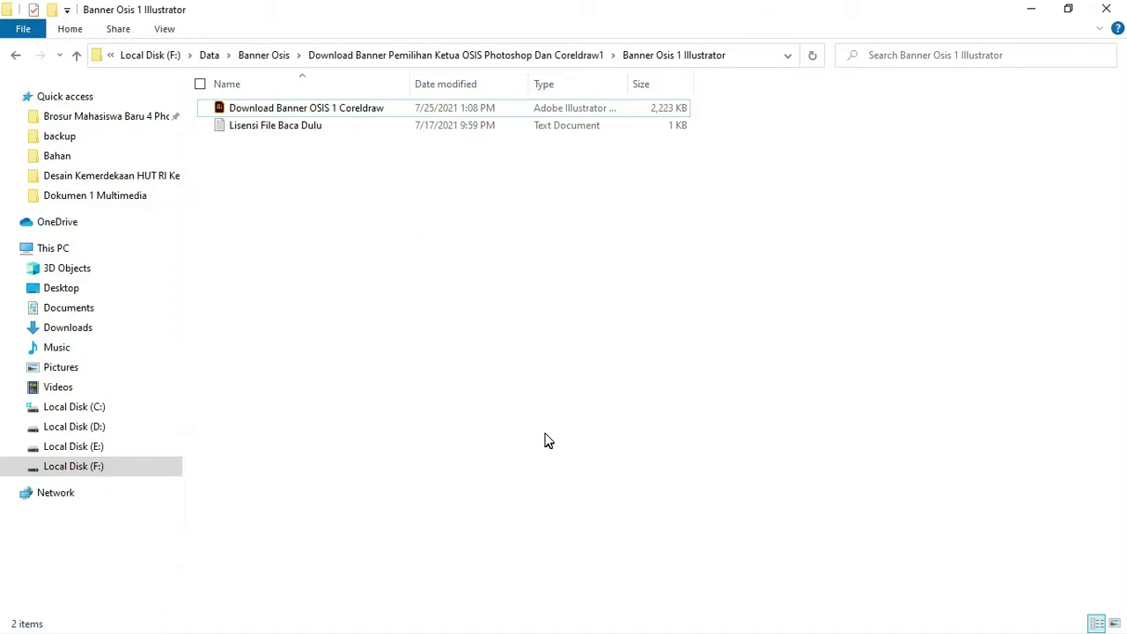
pyautogui.hotkey('alt', 'Tab')
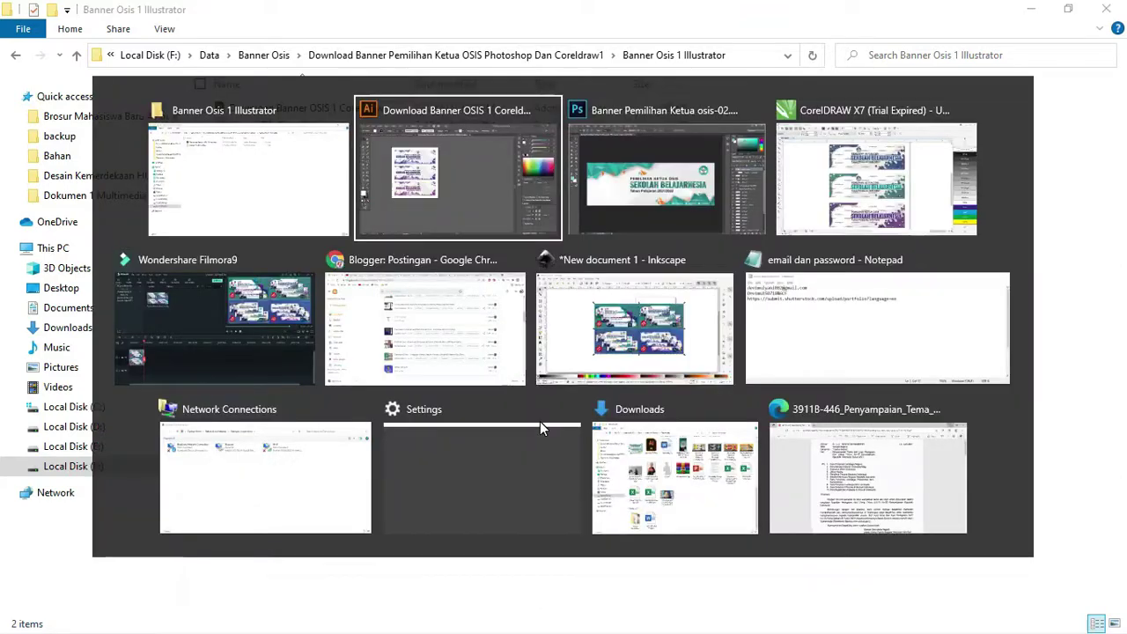
pyautogui.moveTo(482, 476)
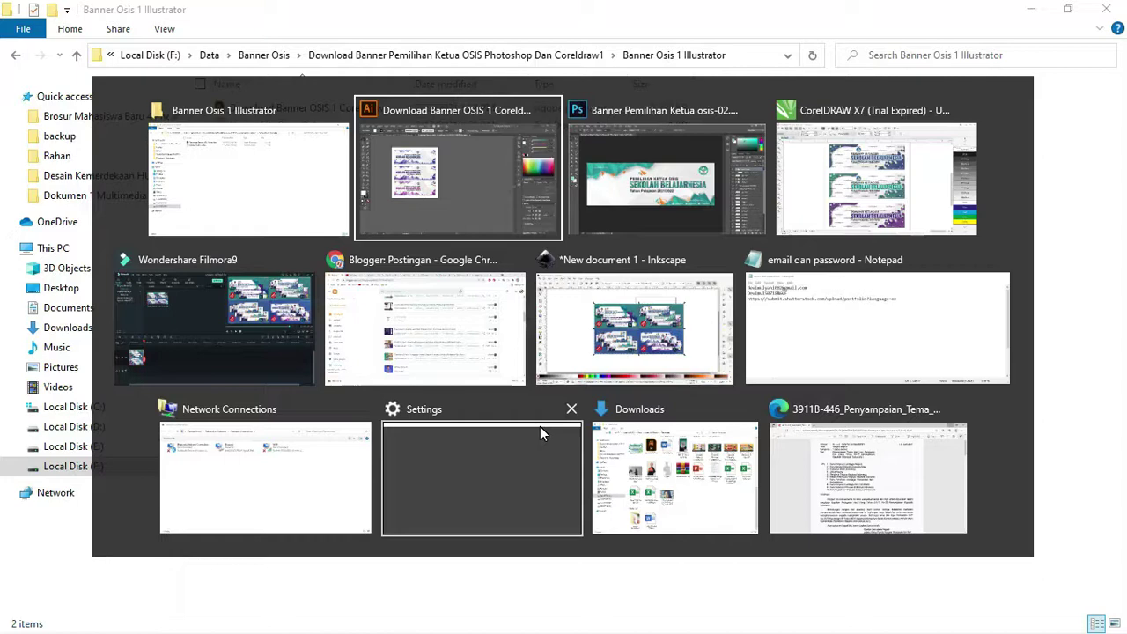
pyautogui.hotkey('alt', 'Tab')
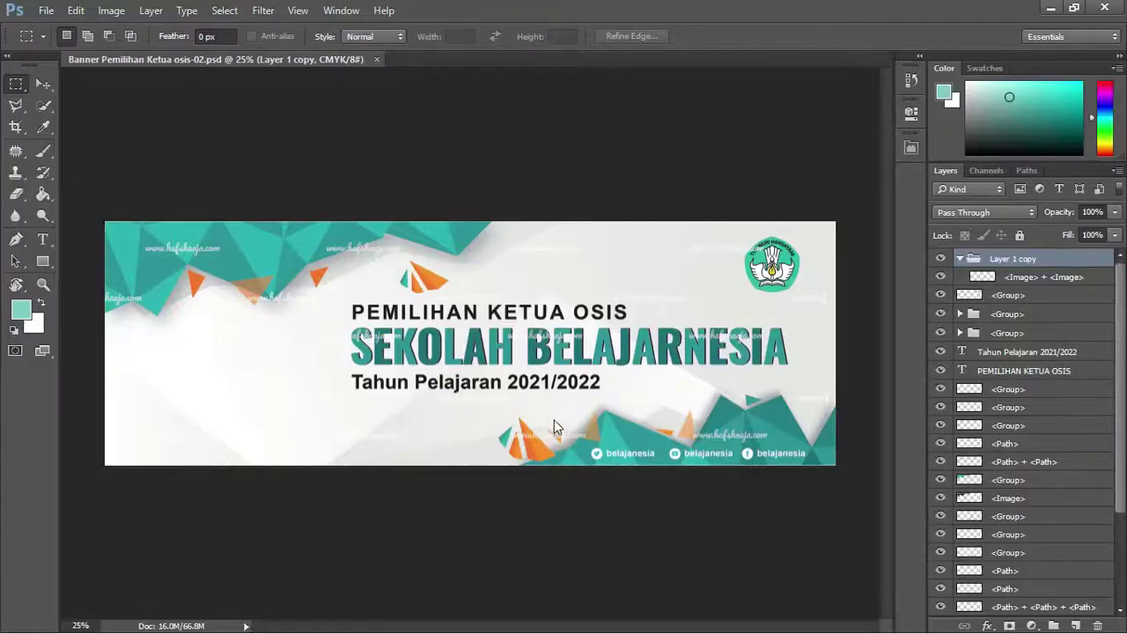
pyautogui.hotkey('alt', 'Tab')
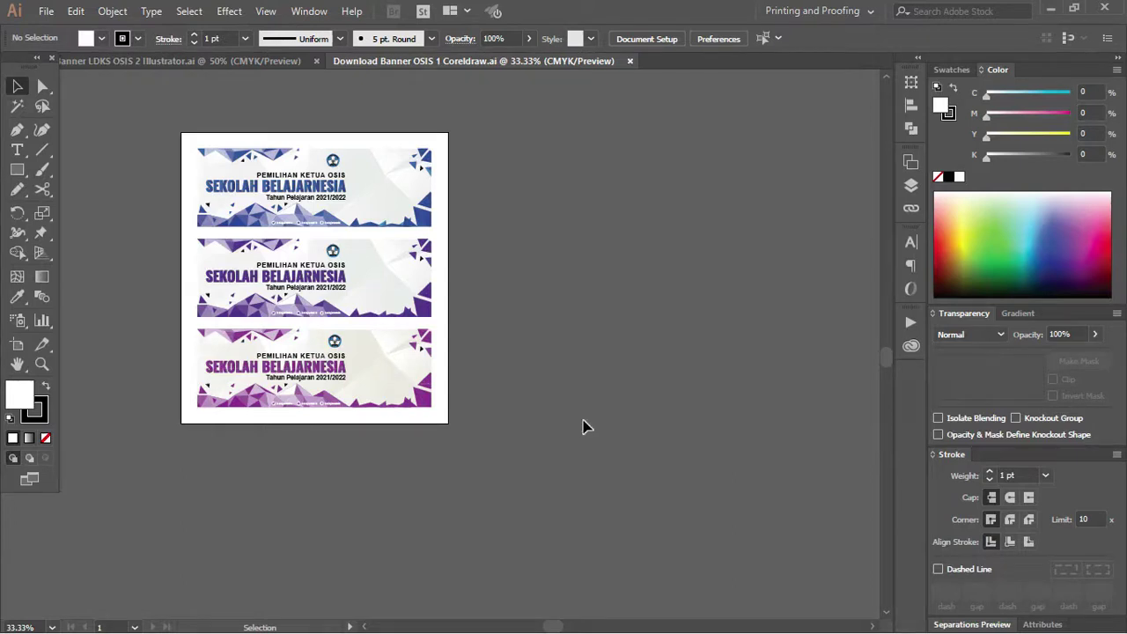
pyautogui.press('z')
pyautogui.moveTo(153, 131)
pyautogui.mouseDown()
pyautogui.moveTo(429, 266)
pyautogui.moveTo(518, 428)
pyautogui.mouseUp()
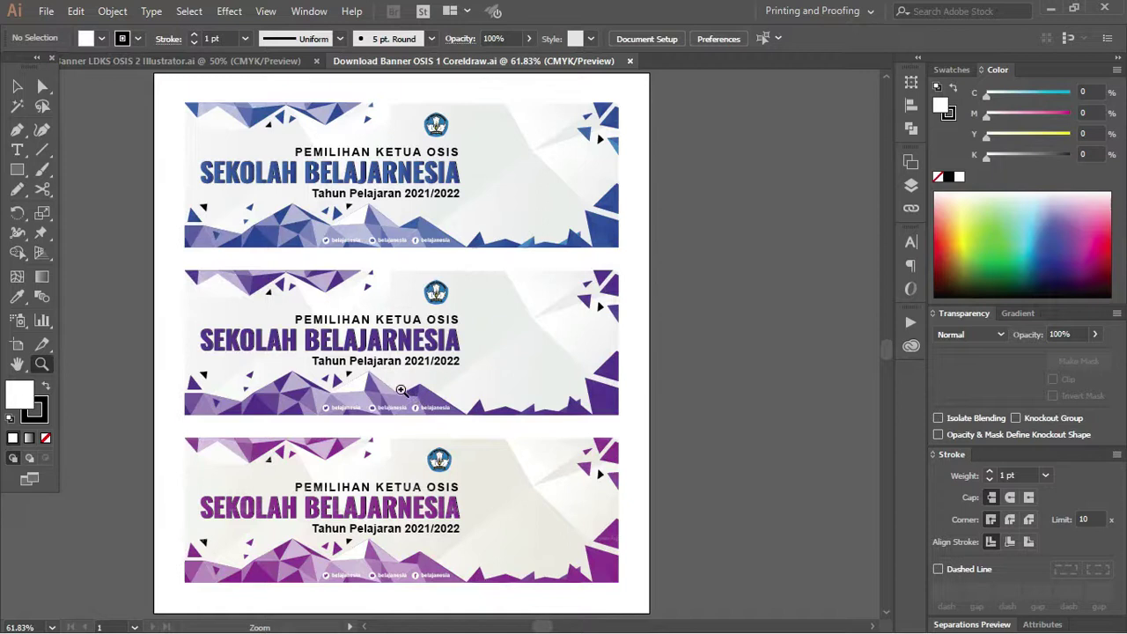
pyautogui.click(17, 85)
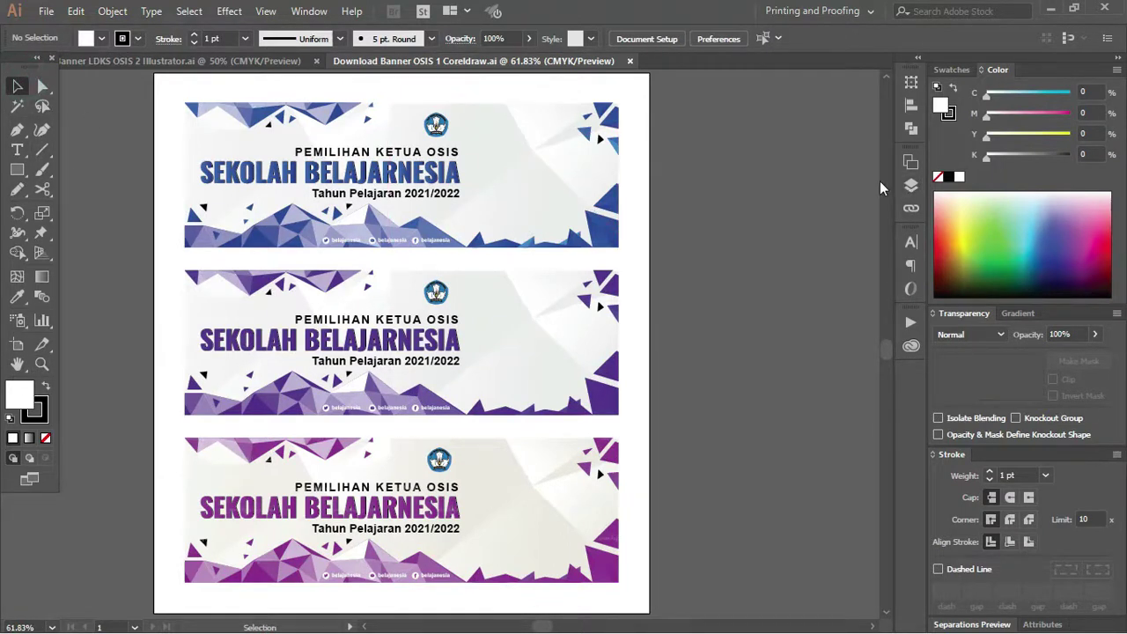
pyautogui.scroll(-1, 539, 371)
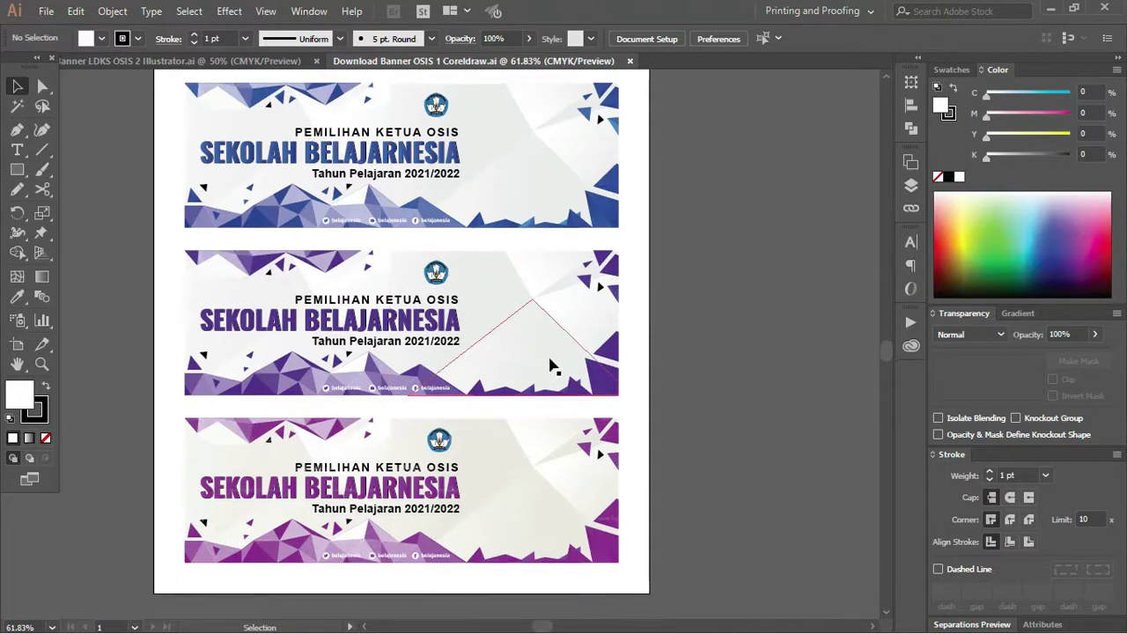
pyautogui.scroll(2, 599, 317)
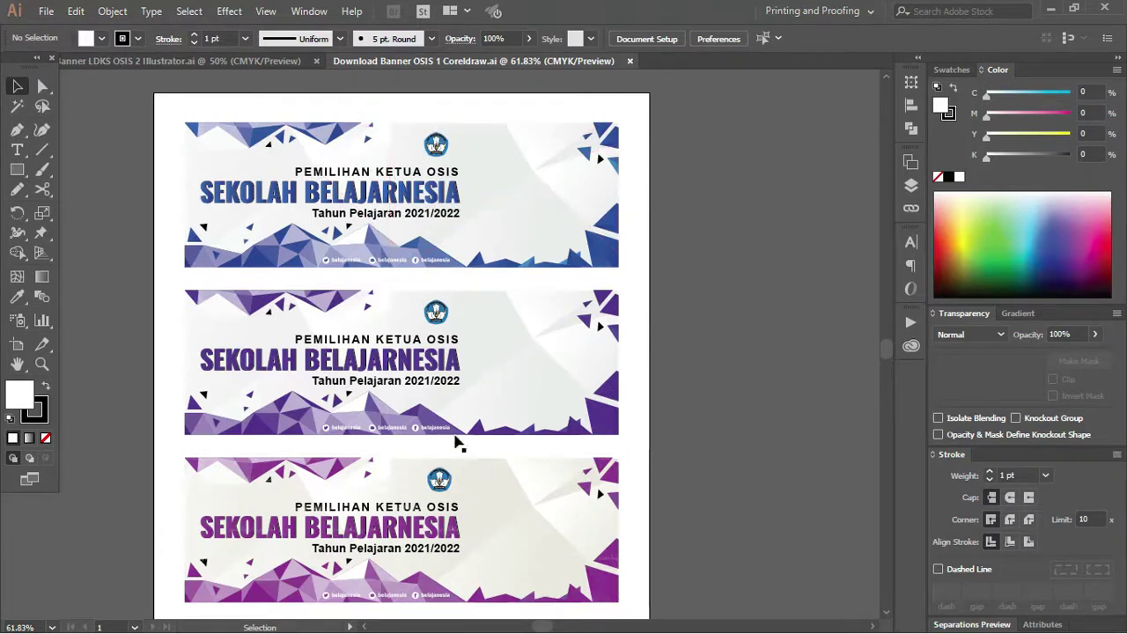
# Resize Artboard 1 to 300 mm wide by 100 mm high around the middle banner.
pyautogui.click(16, 344)
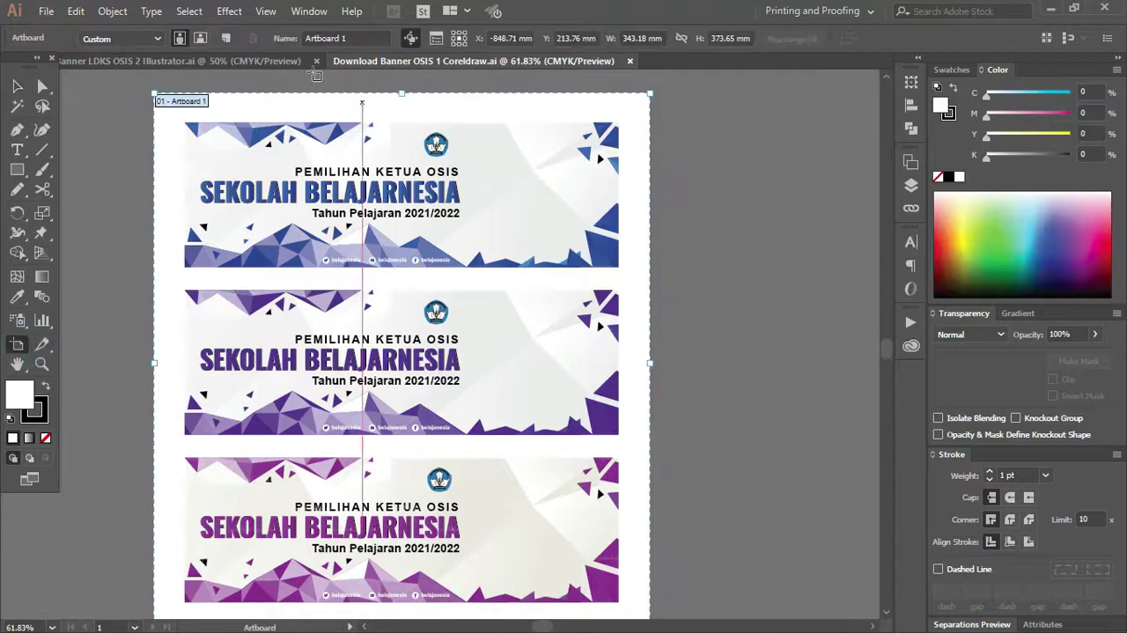
pyautogui.doubleClick(634, 38)
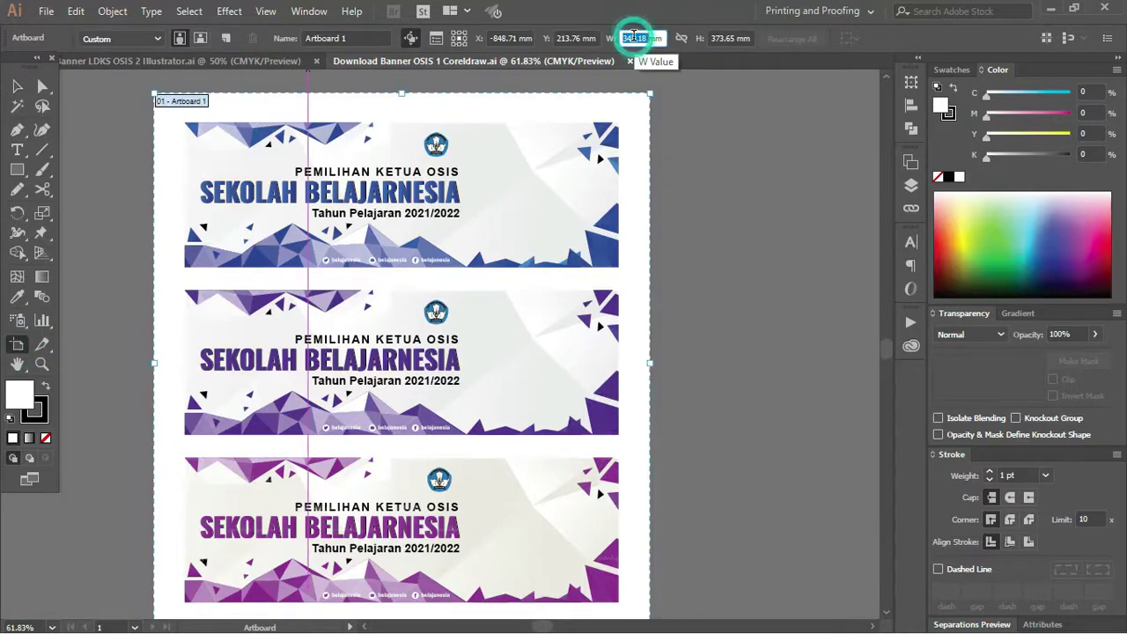
pyautogui.write('300')
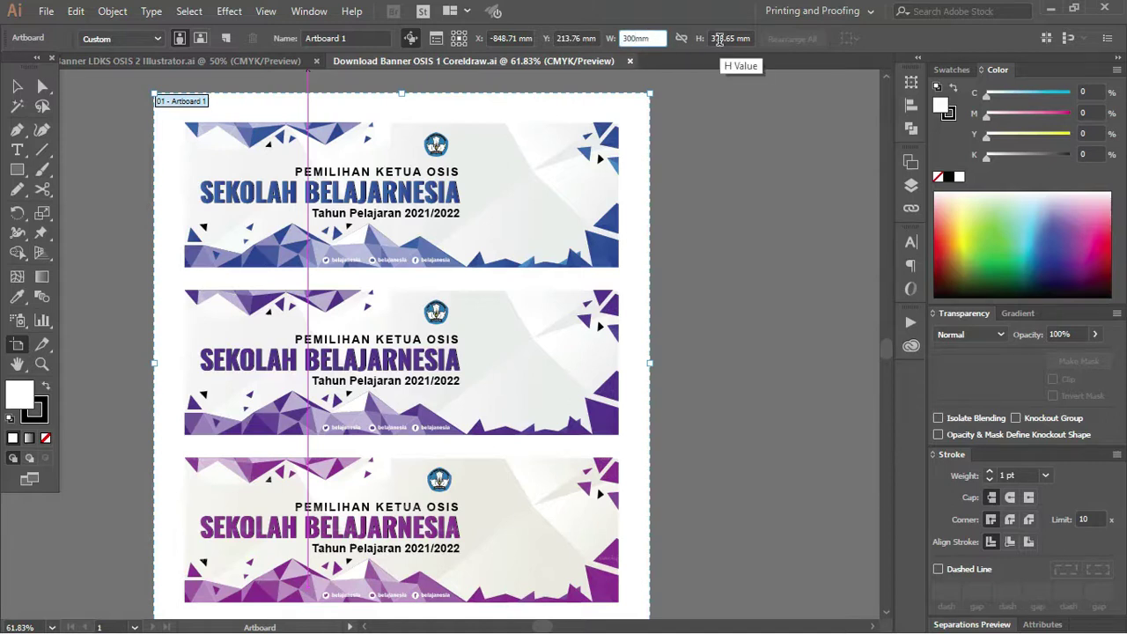
pyautogui.doubleClick(719, 39)
pyautogui.write('100mm')
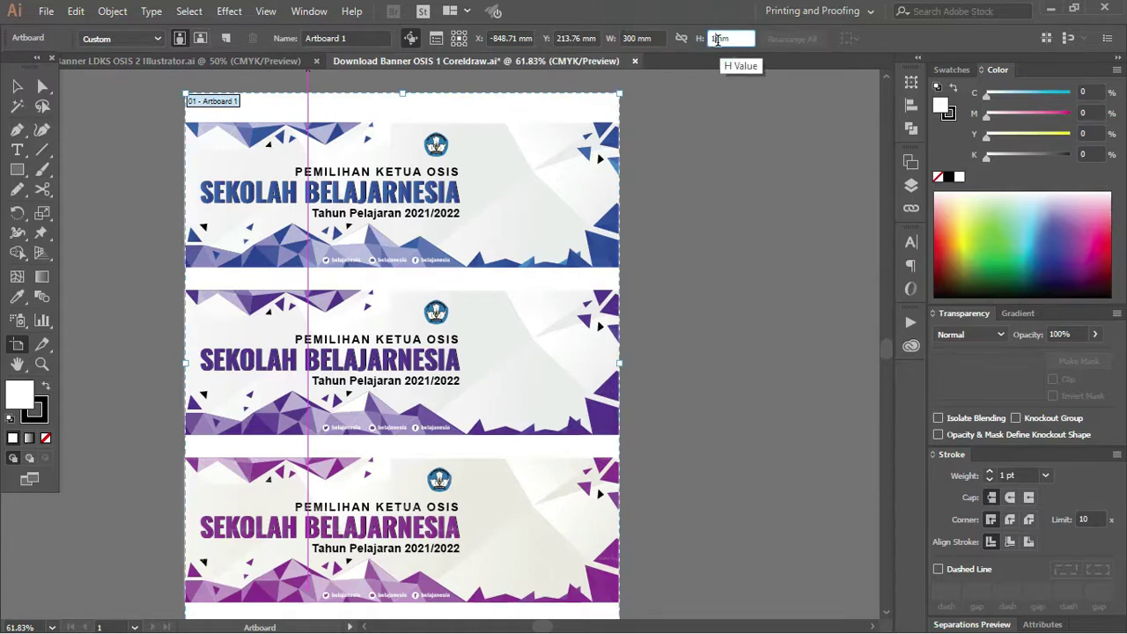
pyautogui.press('Return')
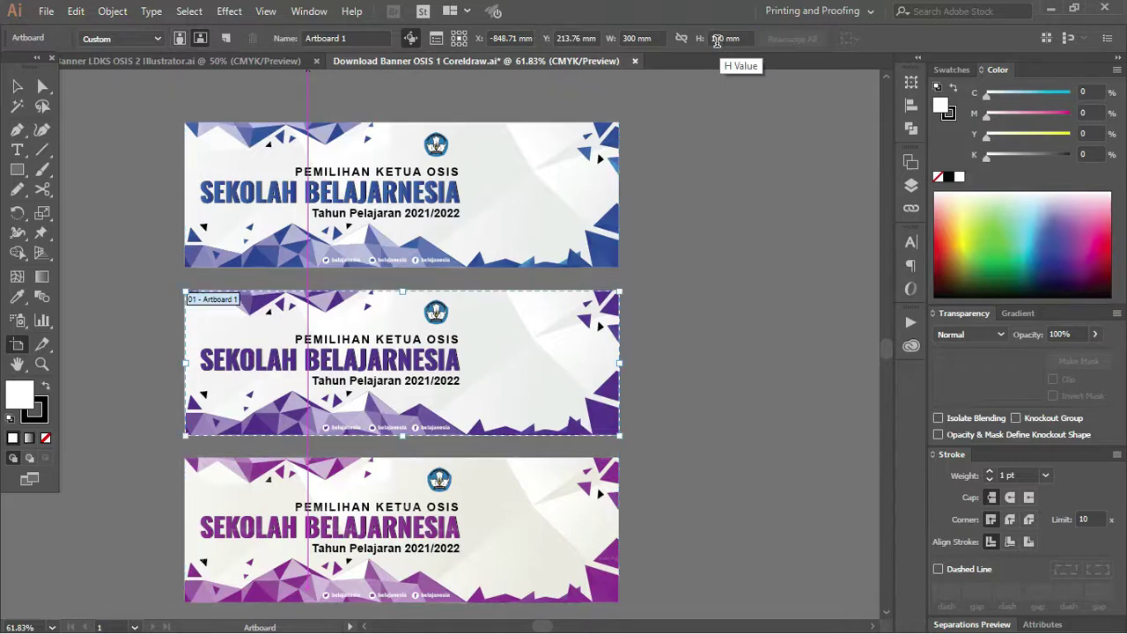
pyautogui.press('Escape')
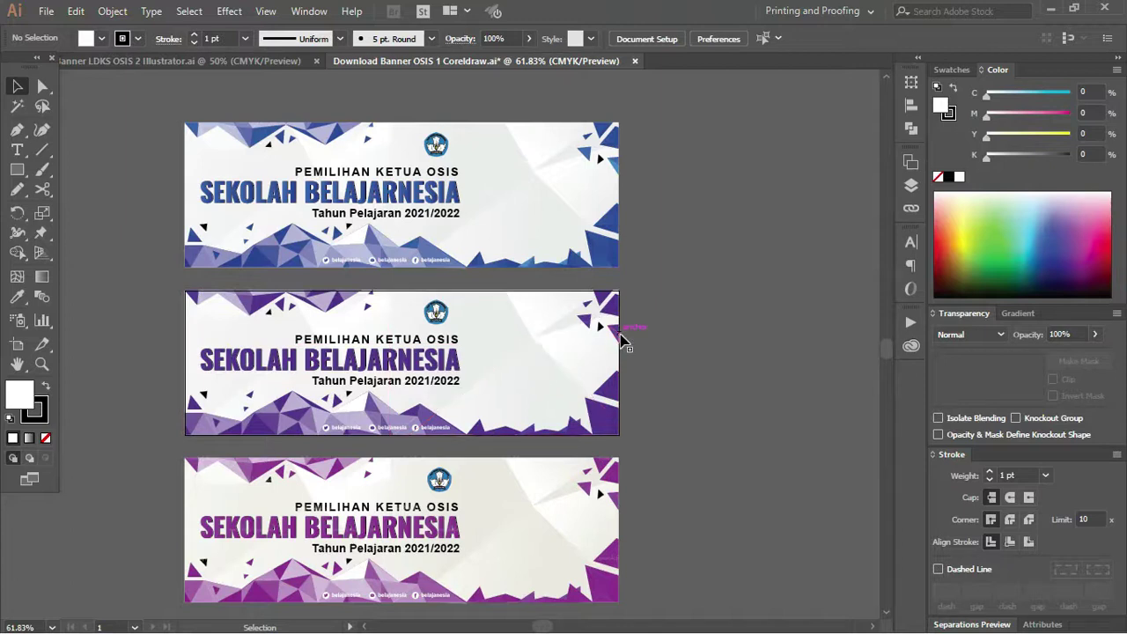
# Zoom into the purple middle banner, then switch to the other open banner document.
pyautogui.press('z')
pyautogui.moveTo(161, 276); pyautogui.dragTo(718, 428)
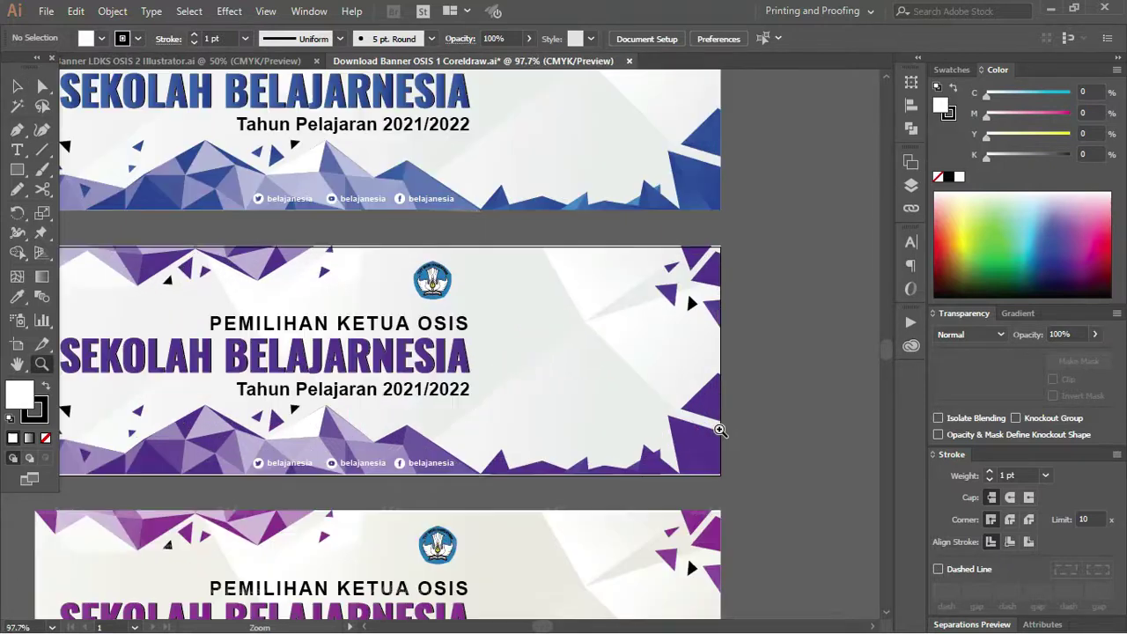
pyautogui.press('space')
pyautogui.moveTo(404, 323); pyautogui.dragTo(471, 355)
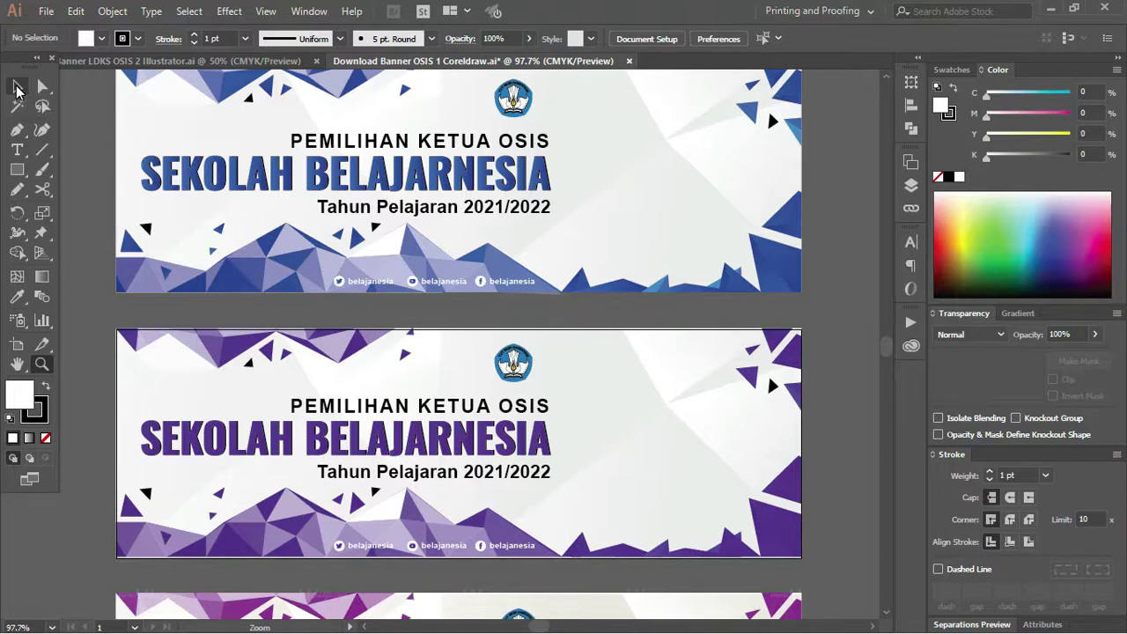
pyautogui.click(18, 87)
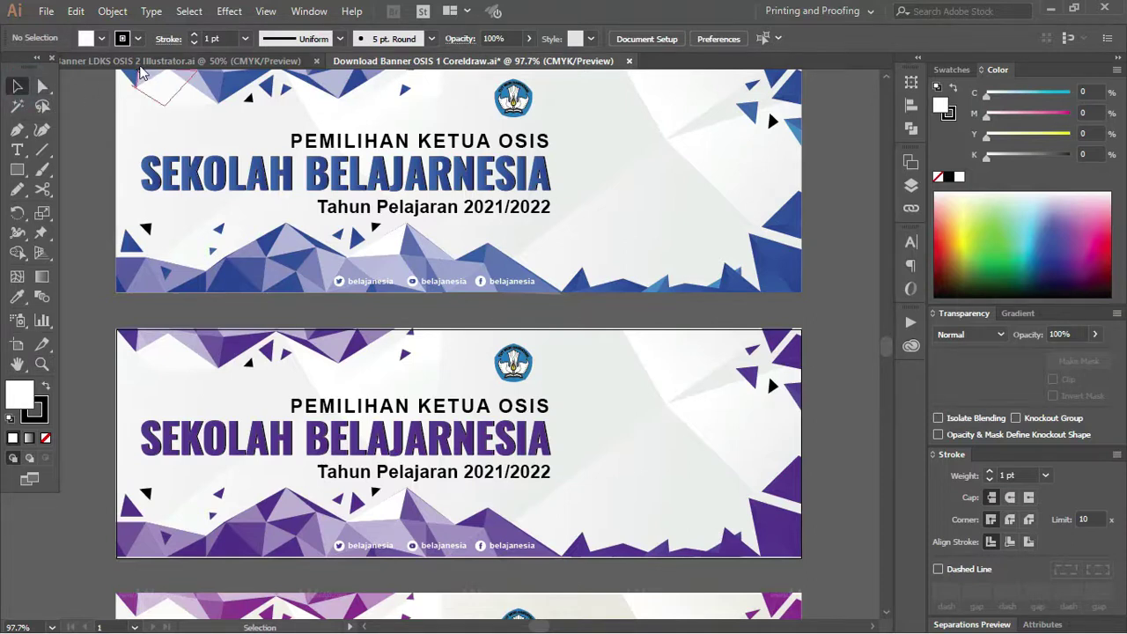
pyautogui.click(140, 61)
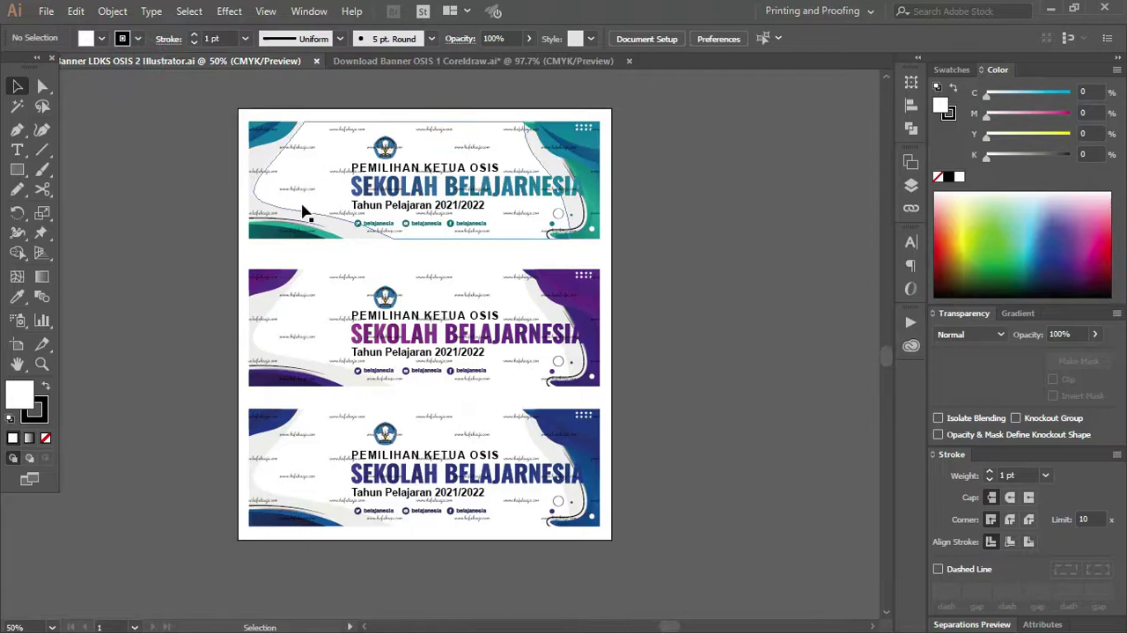
pyautogui.press('z')
pyautogui.moveTo(224, 117); pyautogui.dragTo(714, 262)
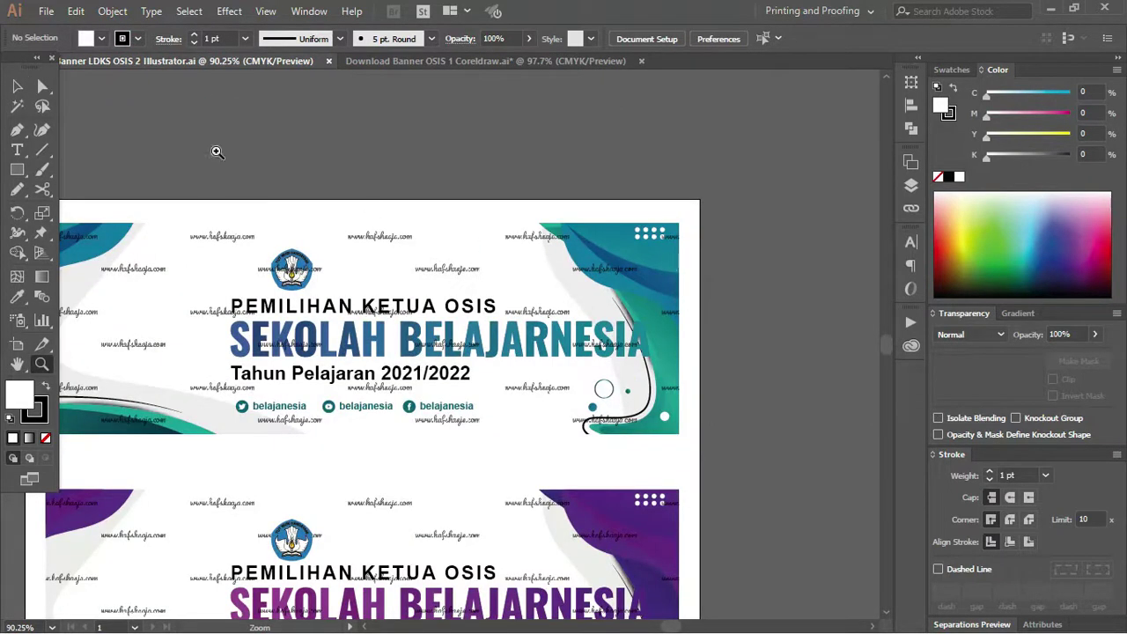
pyautogui.click(17, 86)
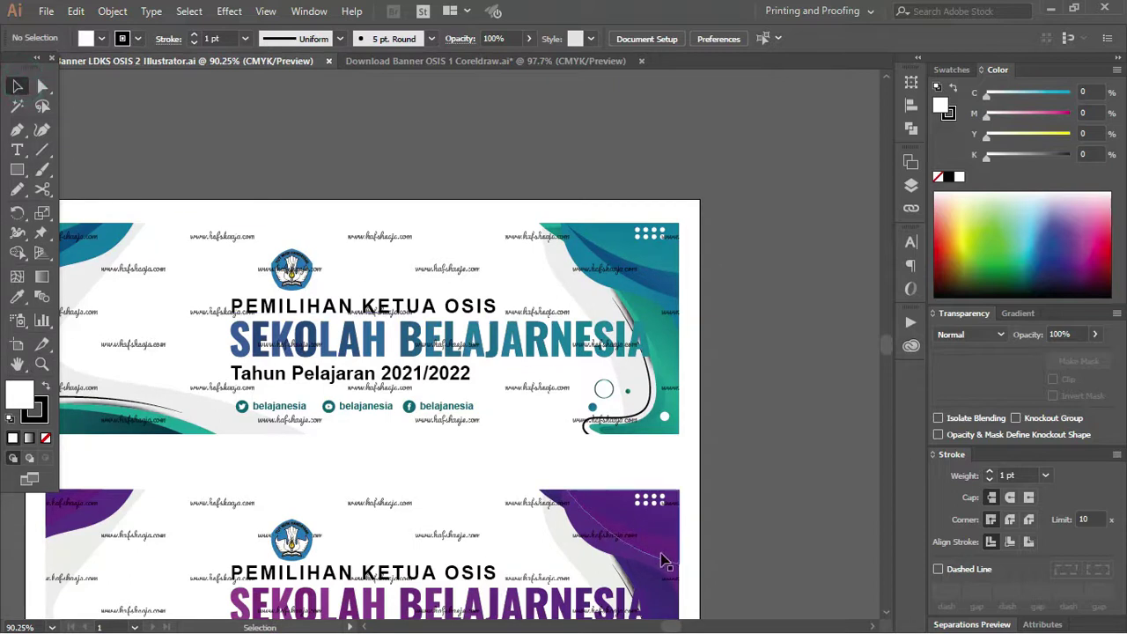
pyautogui.moveTo(674, 626); pyautogui.dragTo(672, 629)
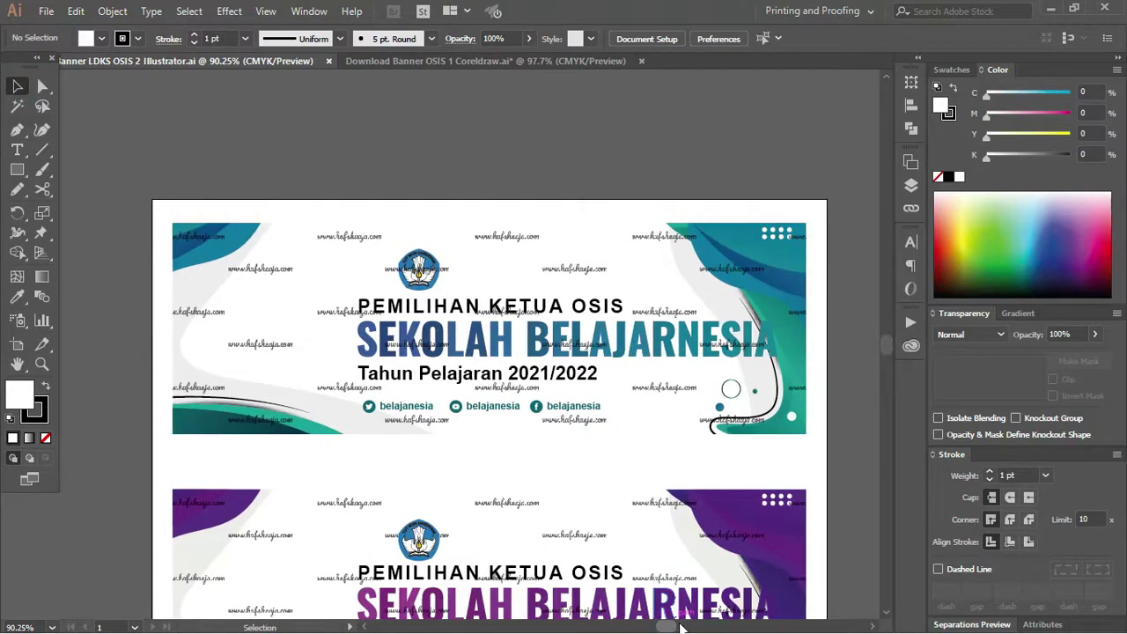
pyautogui.click(683, 246)
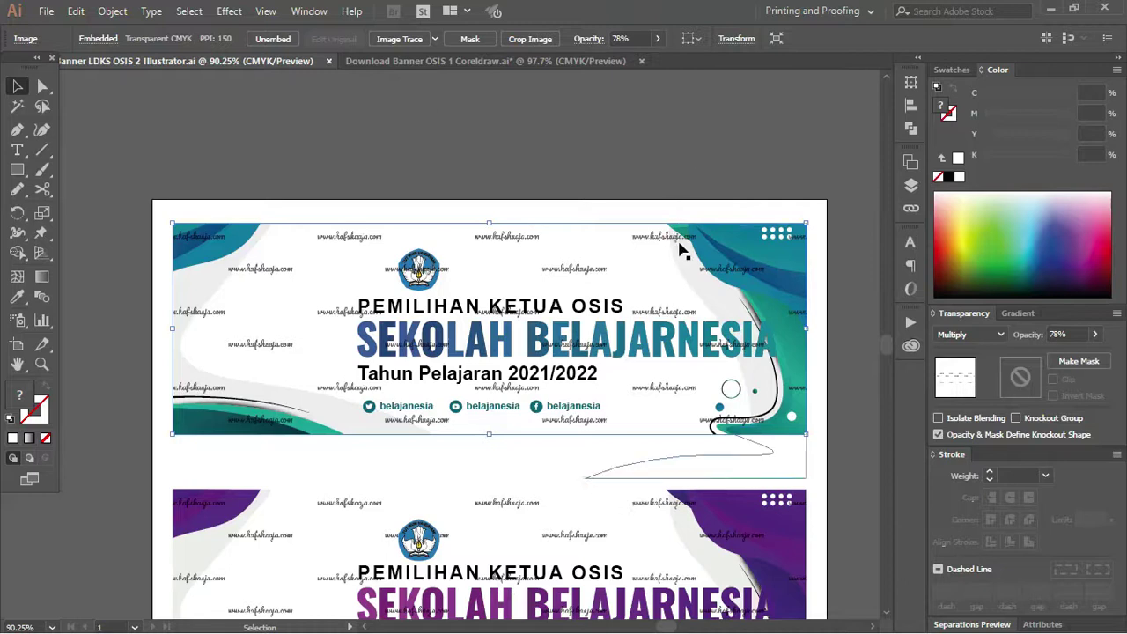
pyautogui.moveTo(680, 242)
pyautogui.mouseDown()
pyautogui.moveTo(605, 170)
pyautogui.moveTo(488, 110)
pyautogui.mouseUp()
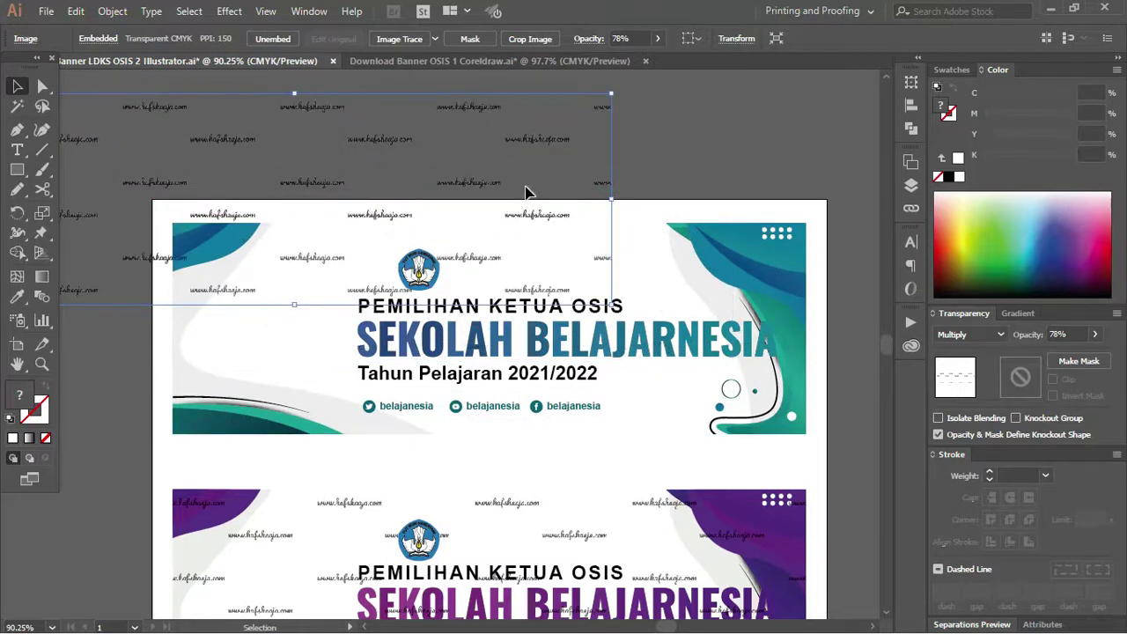
pyautogui.press('Delete')
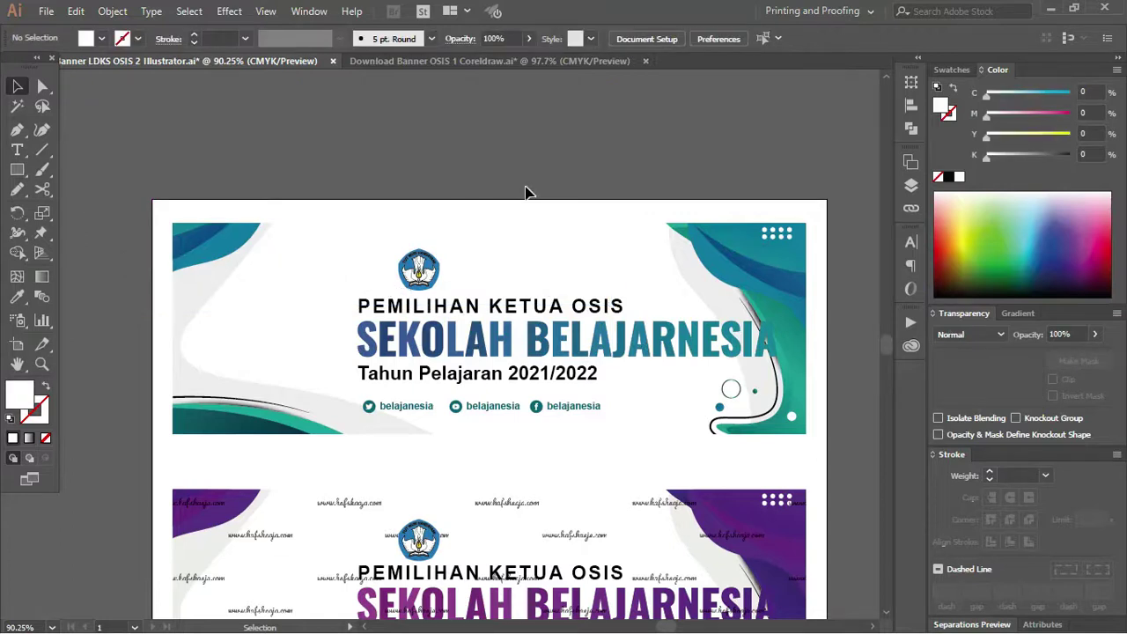
pyautogui.hotkey('ctrl', 'z')
pyautogui.hotkey('ctrl', 'z')
pyautogui.hotkey('ctrl', 'z')
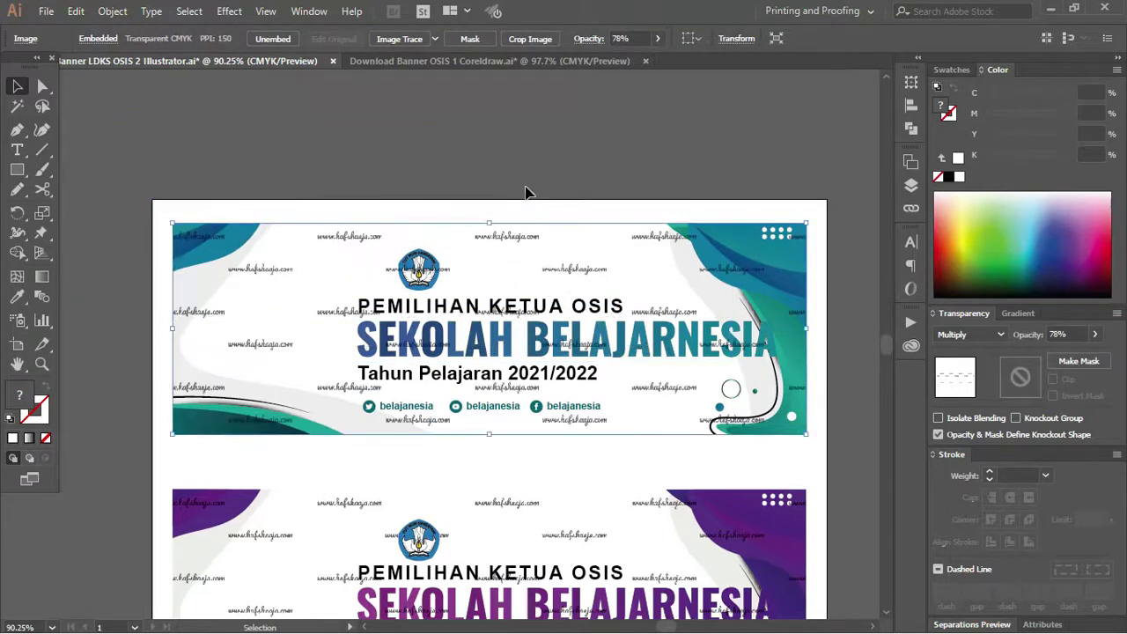
pyautogui.click(476, 159)
pyautogui.press('z')
# Zoom in to inspect the watermark text on the top teal banner.
pyautogui.moveTo(156, 206); pyautogui.dragTo(763, 407)
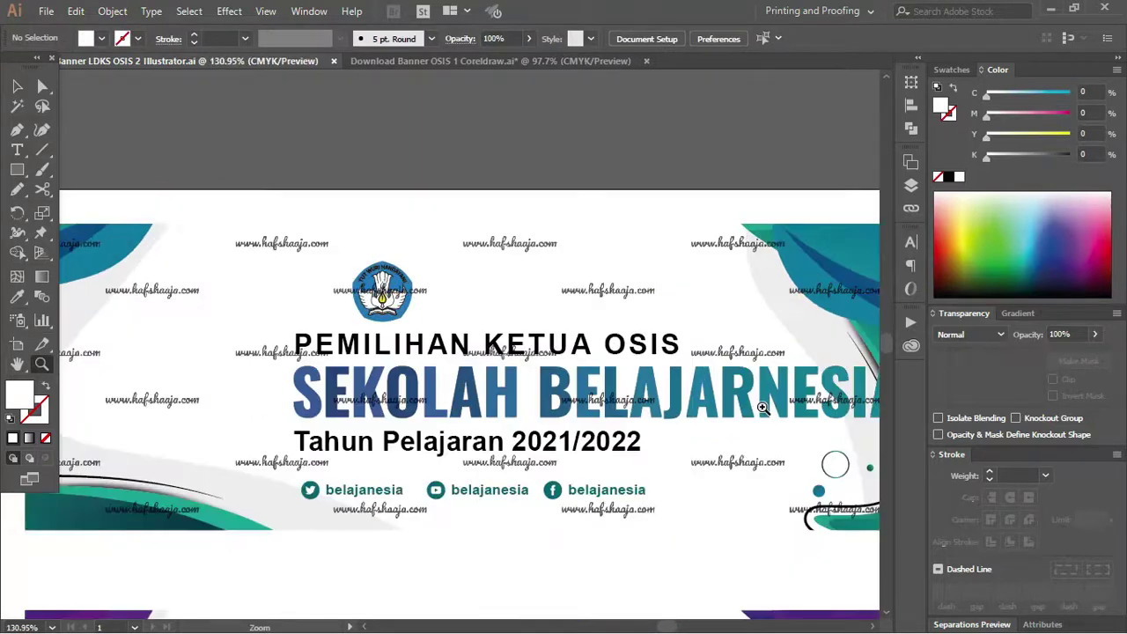
pyautogui.moveTo(401, 214); pyautogui.dragTo(677, 285)
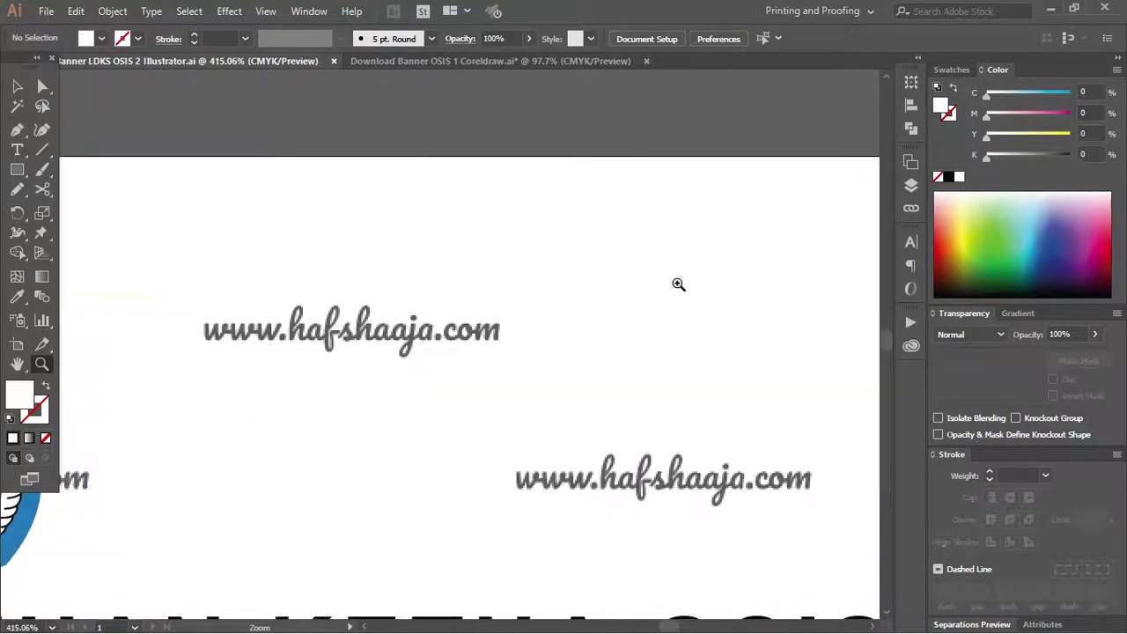
pyautogui.click(18, 85)
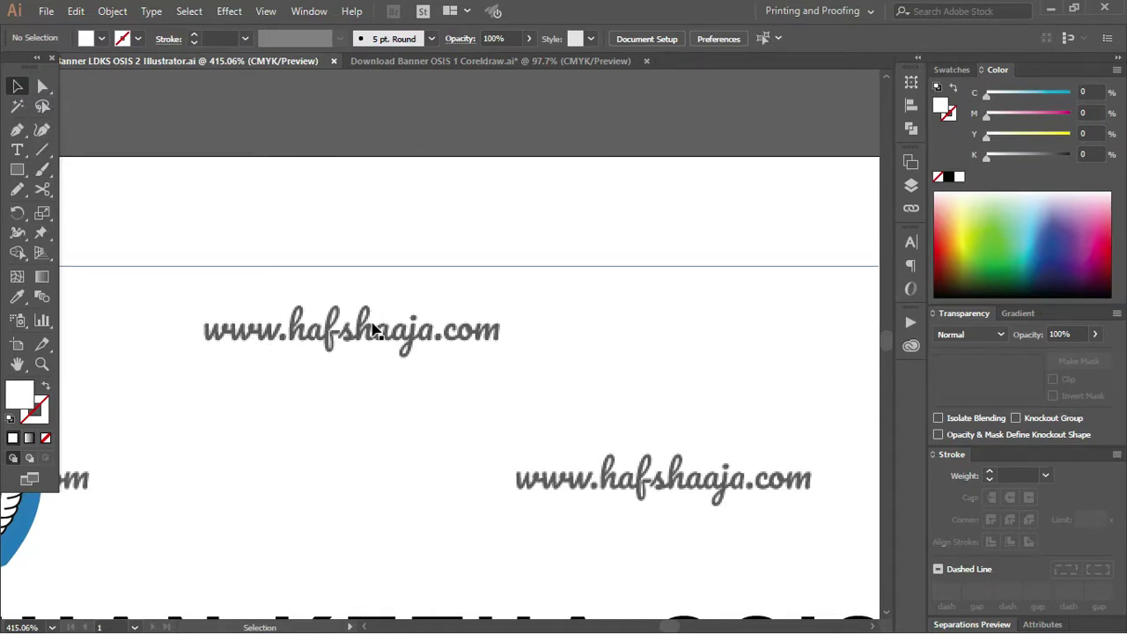
pyautogui.scroll(-1, 388, 342)
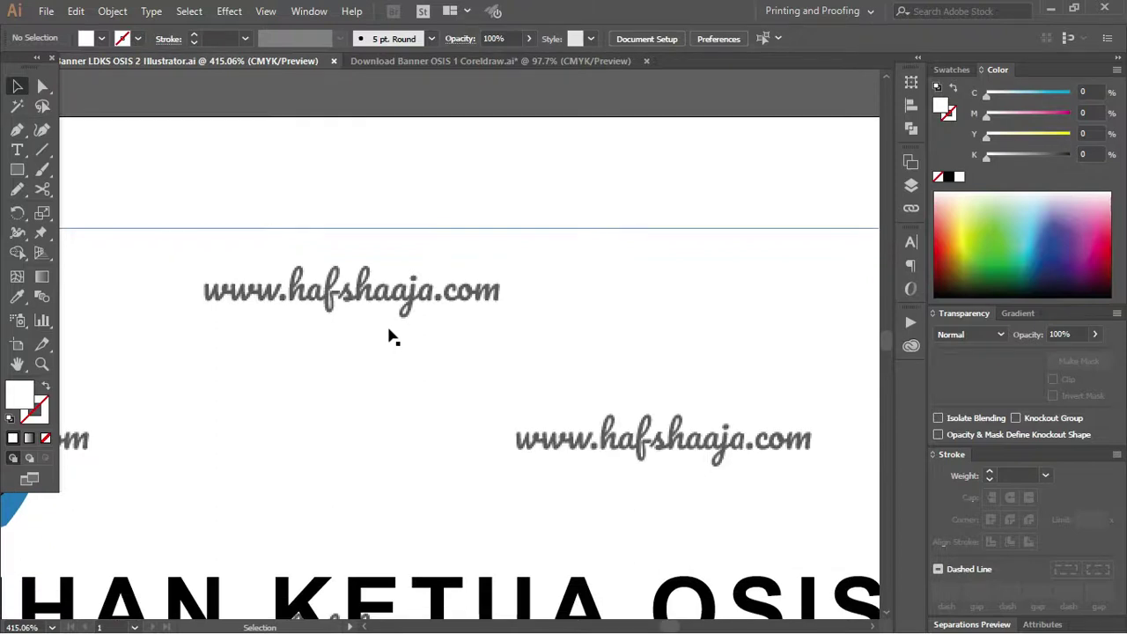
pyautogui.hotkey('ctrl', '-')
pyautogui.hotkey('ctrl', '-')
pyautogui.hotkey('ctrl', '-')
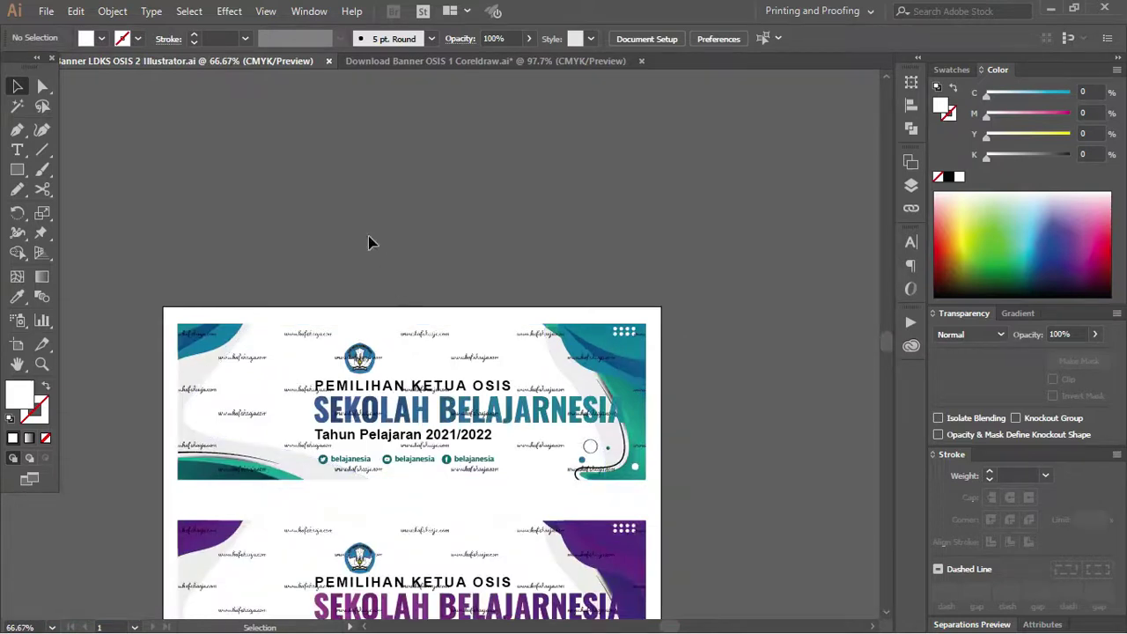
pyautogui.moveTo(367, 255)
pyautogui.mouseDown()
pyautogui.moveTo(394, 154)
pyautogui.moveTo(371, 166)
pyautogui.mouseUp()
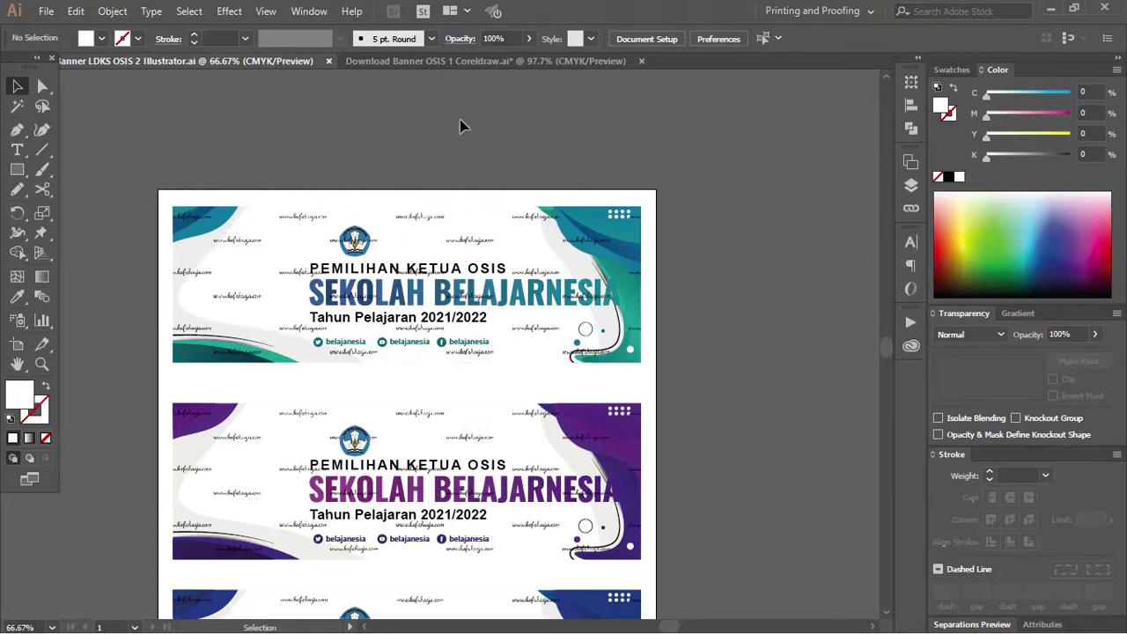
# Scroll through the teal, purple and blue banners, then switch to Photoshop.
pyautogui.scroll(-1, 481, 202)
pyautogui.scroll(-4, 484, 201)
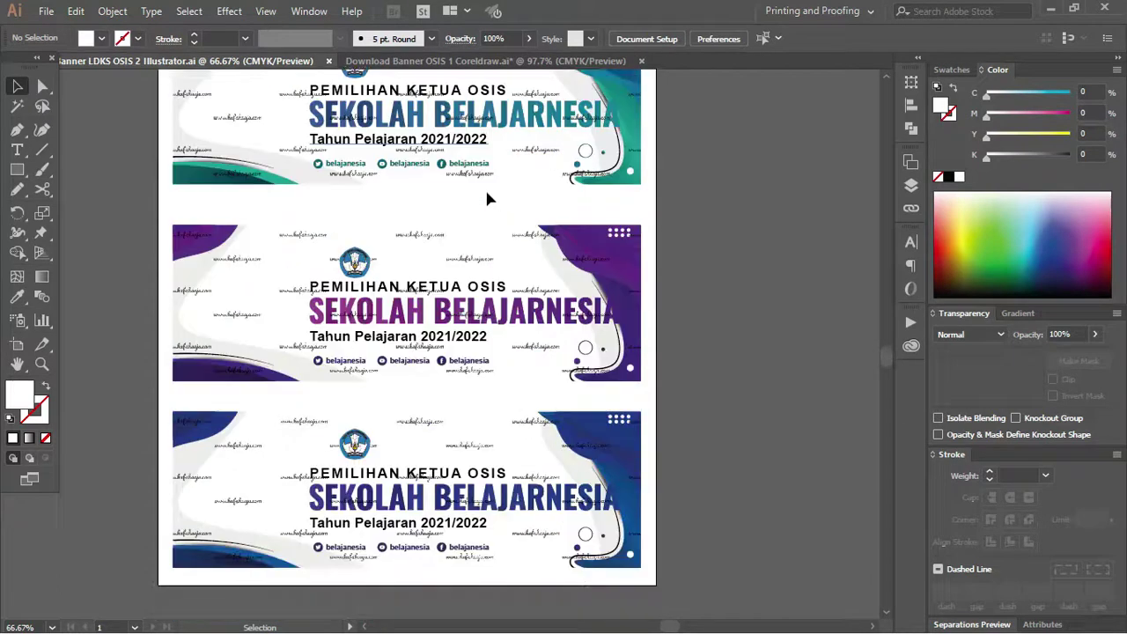
pyautogui.scroll(-1, 486, 200)
pyautogui.scroll(2, 490, 199)
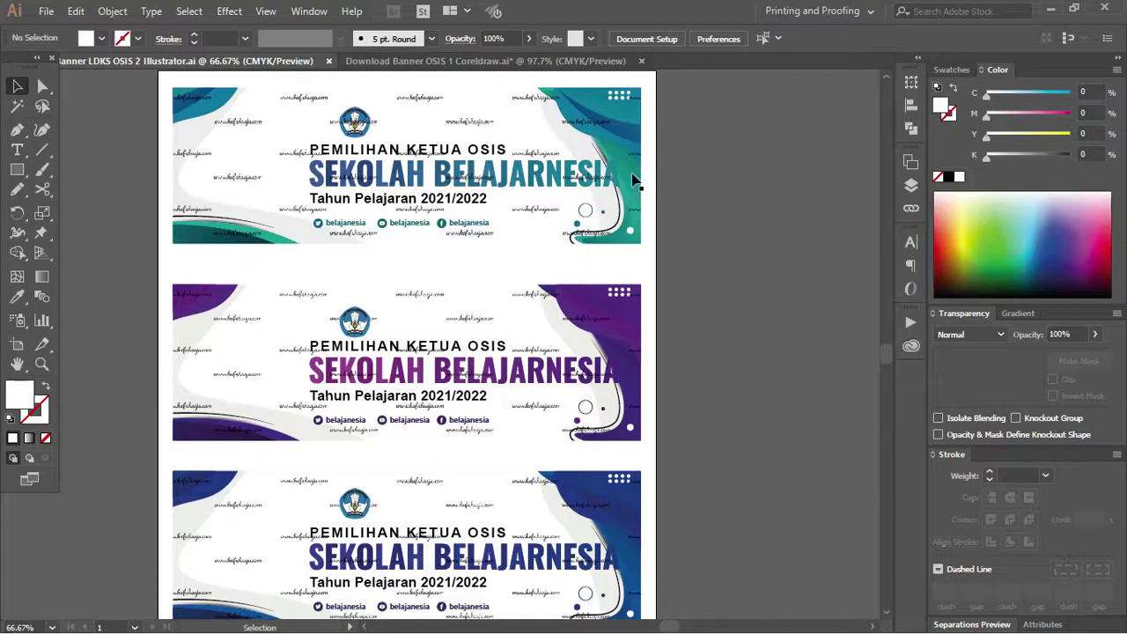
pyautogui.scroll(2, 614, 223)
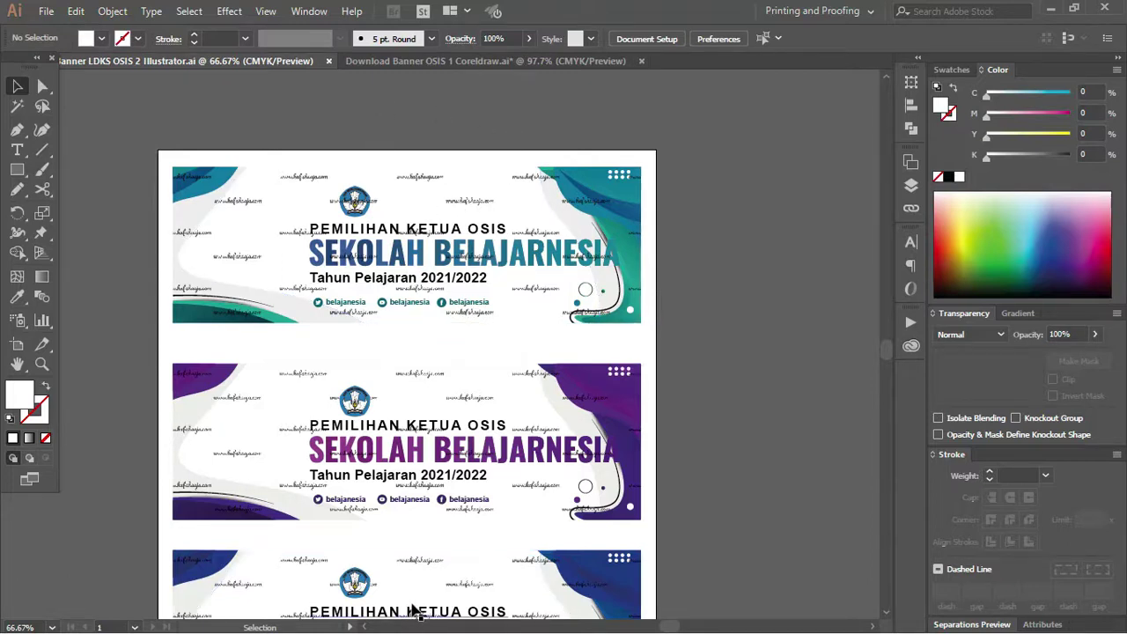
pyautogui.hotkey('alt', 'Tab')
pyautogui.hotkey('alt', 'Tab')
pyautogui.hotkey('alt', 'Tab')
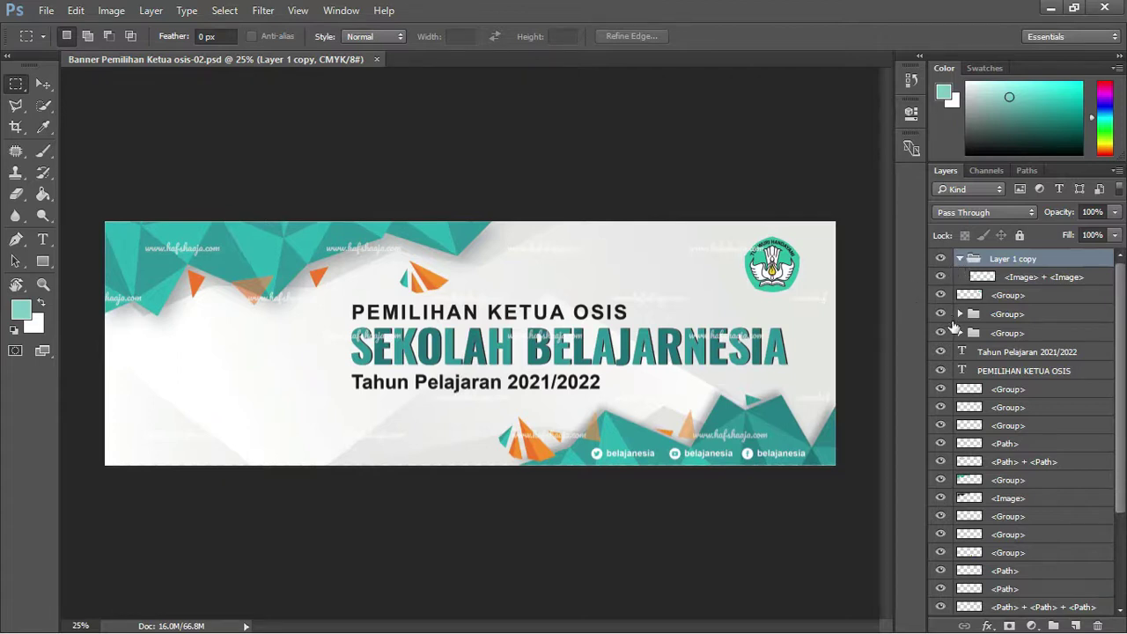
# Delete the repeating 'Layer 1 copy' watermark layer from the teal banner.
pyautogui.click(960, 258)
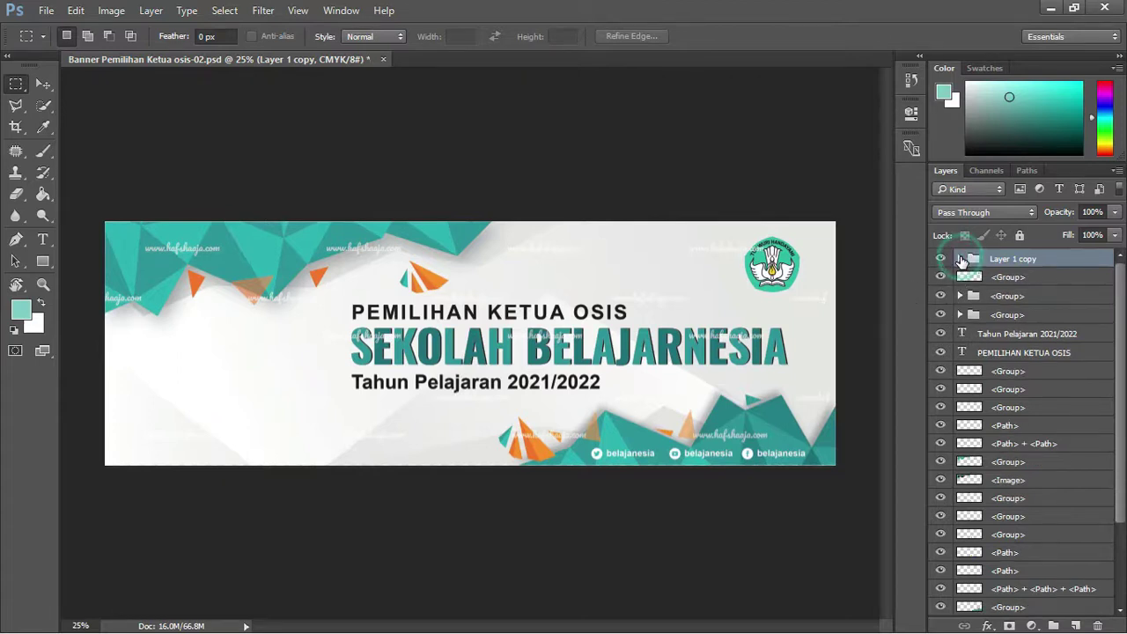
pyautogui.click(940, 259)
pyautogui.click(943, 260)
pyautogui.moveTo(1000, 261); pyautogui.dragTo(1098, 625)
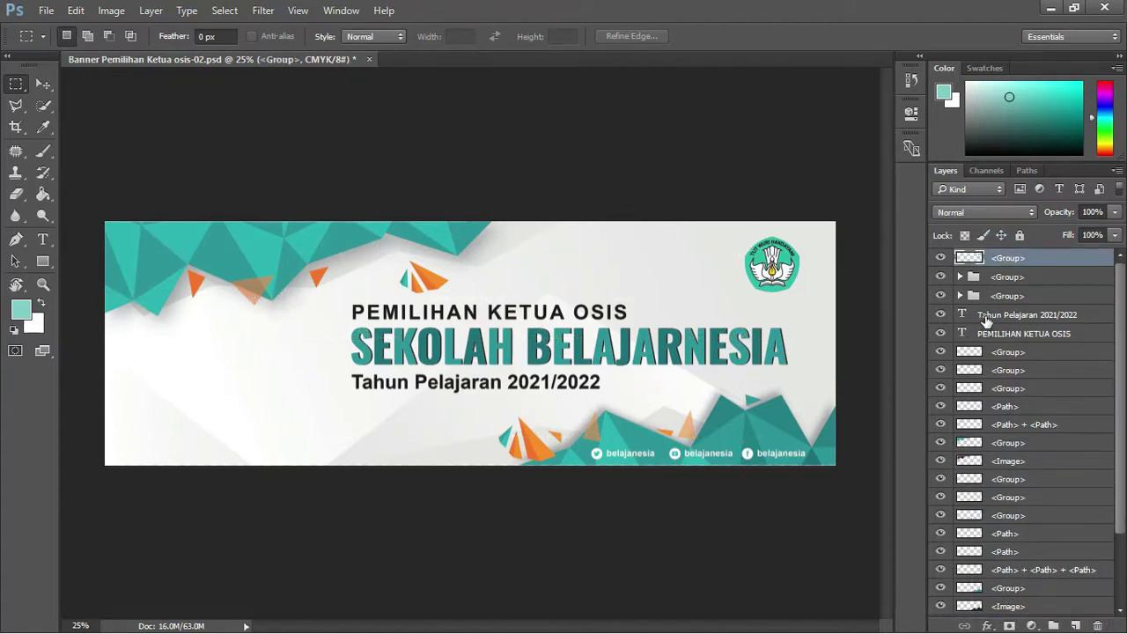
# Check the Tahun Pelajaran 2021/2022 and PEMILIHAN KETUA OSIS text layers and headline group.
pyautogui.doubleClick(963, 315)
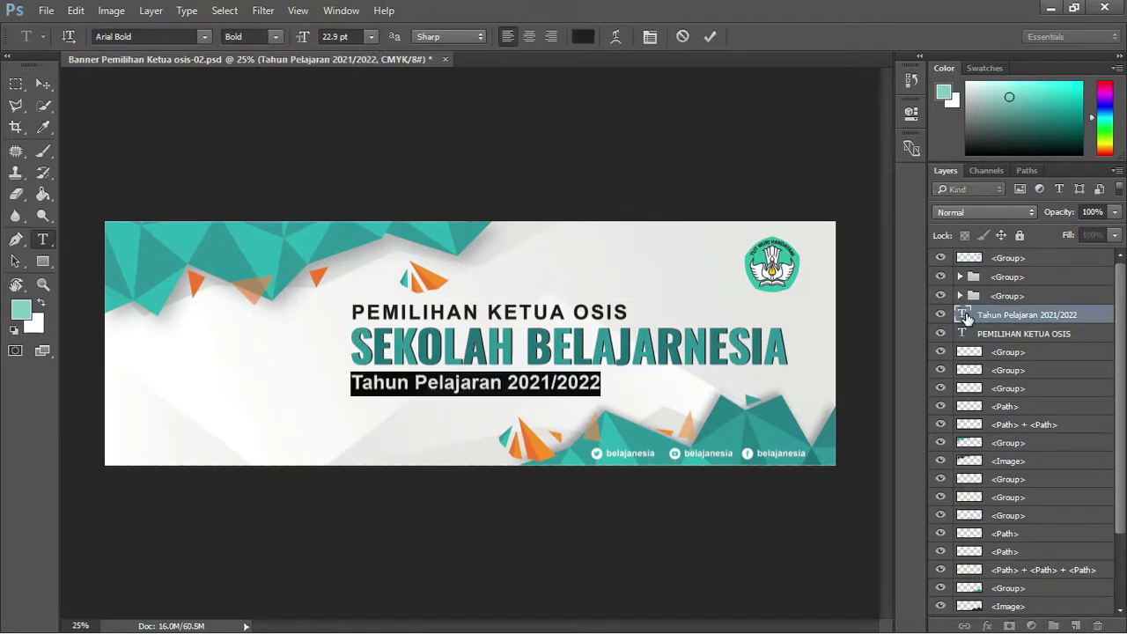
pyautogui.doubleClick(963, 333)
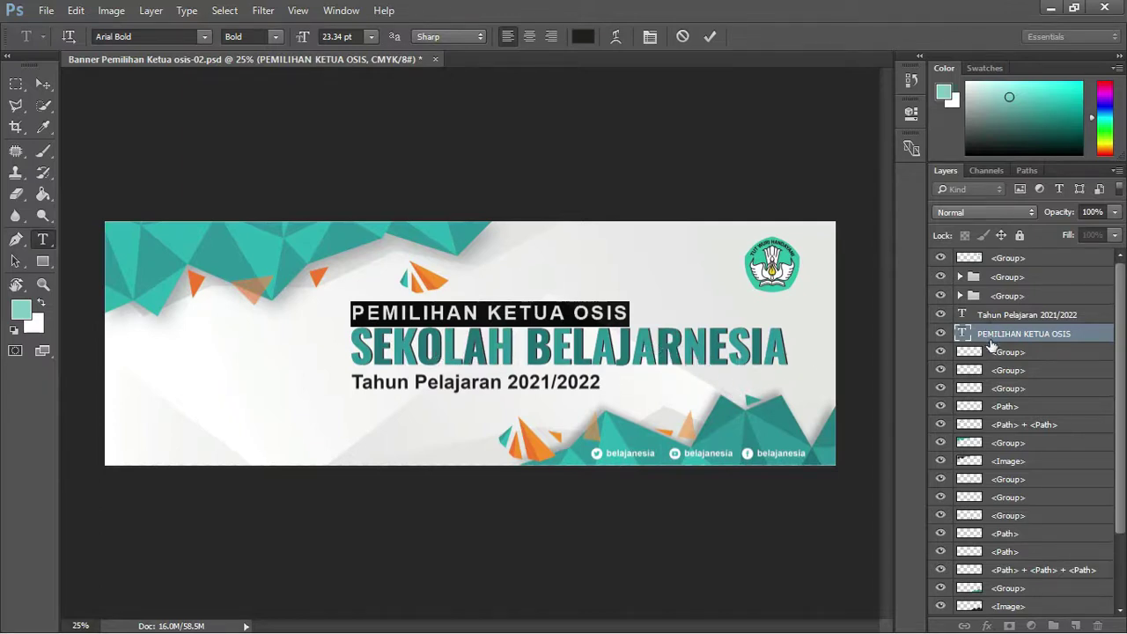
pyautogui.click(944, 296)
pyautogui.click(944, 296)
pyautogui.click(944, 296)
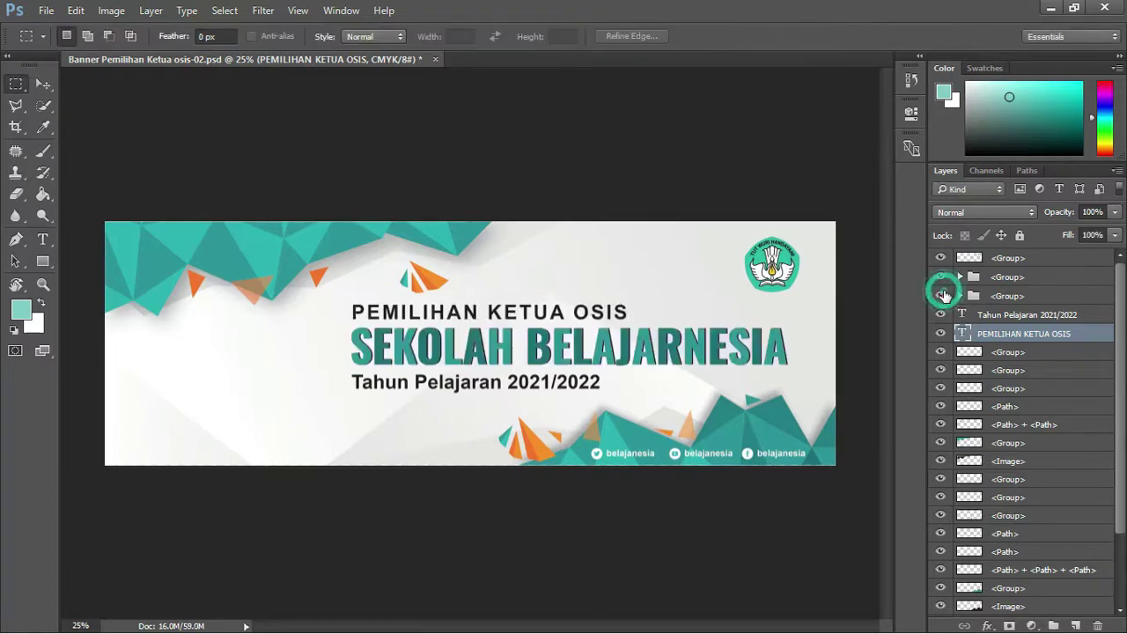
# Inspect the SEKOLAH BELAJARNESIA headline group's parts, deselect it, and bring up File Explorer.
pyautogui.click(961, 297)
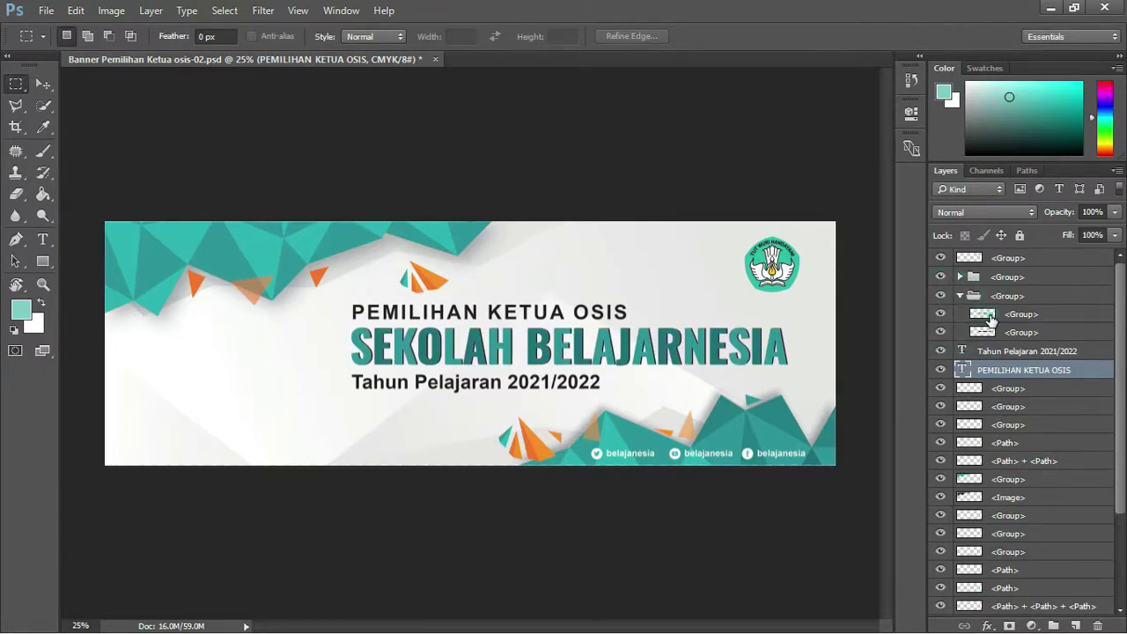
pyautogui.click(990, 316)
pyautogui.click(942, 314)
pyautogui.click(942, 315)
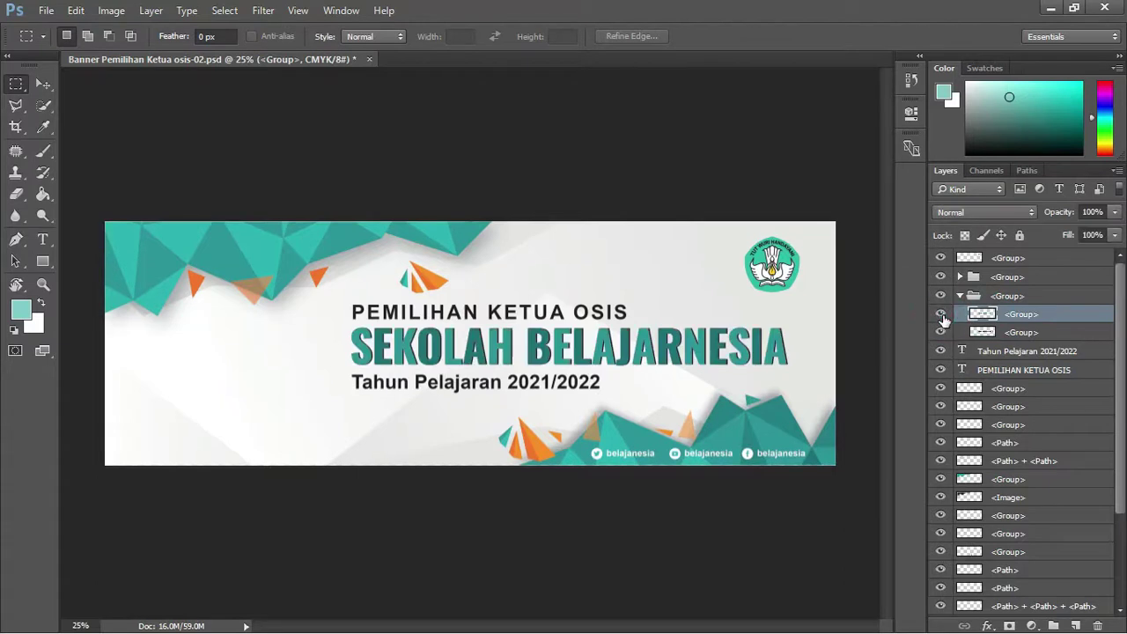
pyautogui.click(941, 333)
pyautogui.click(942, 333)
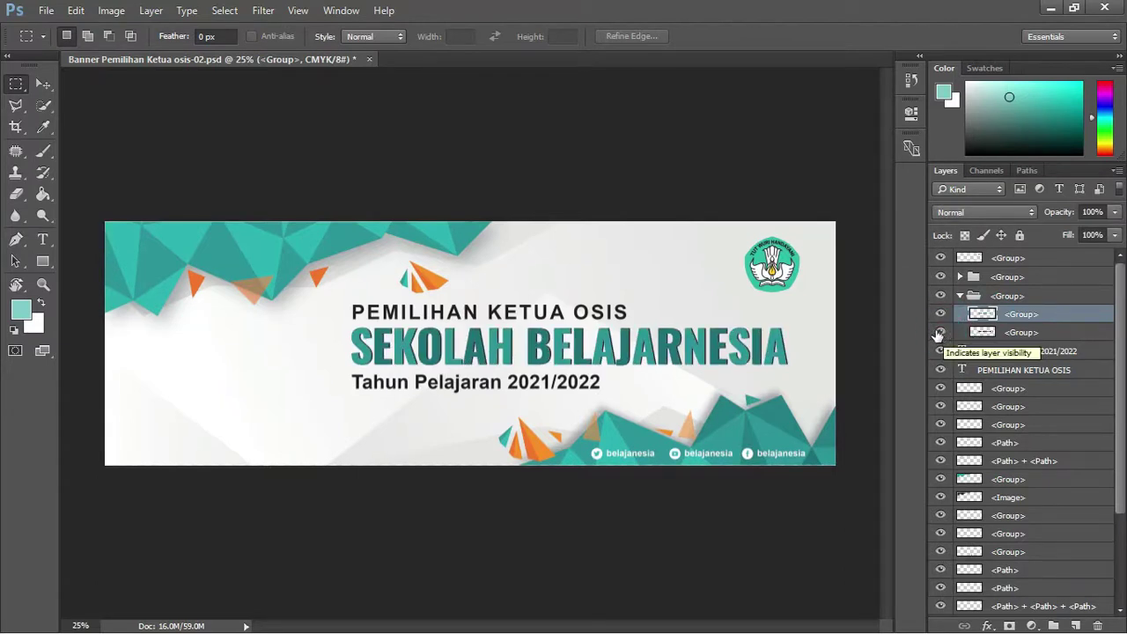
pyautogui.click(960, 296)
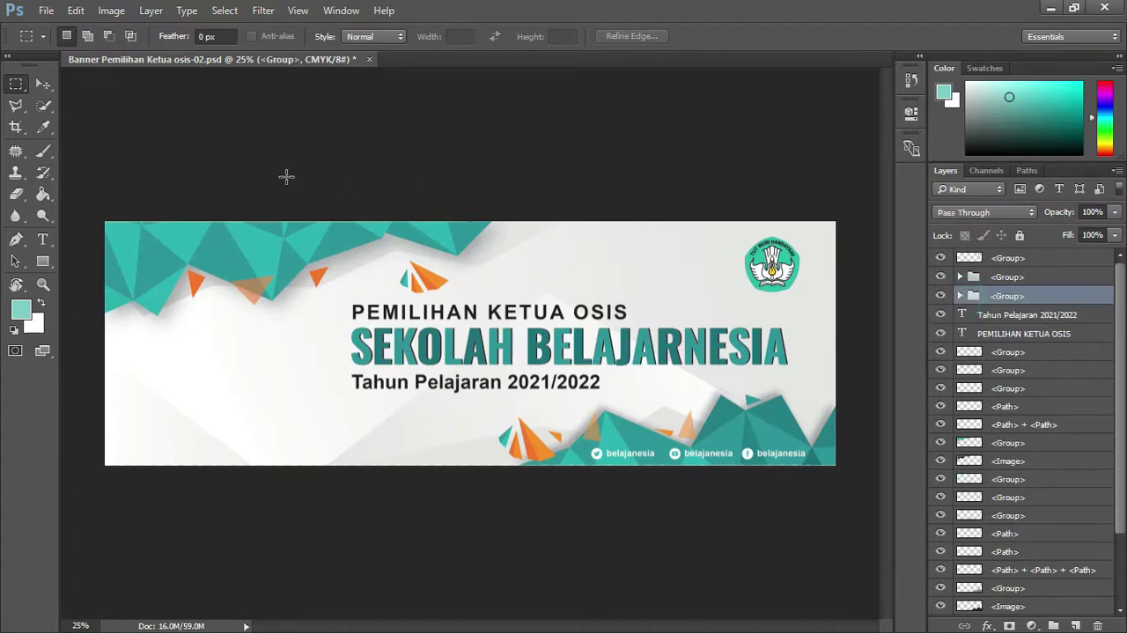
pyautogui.click(43, 84)
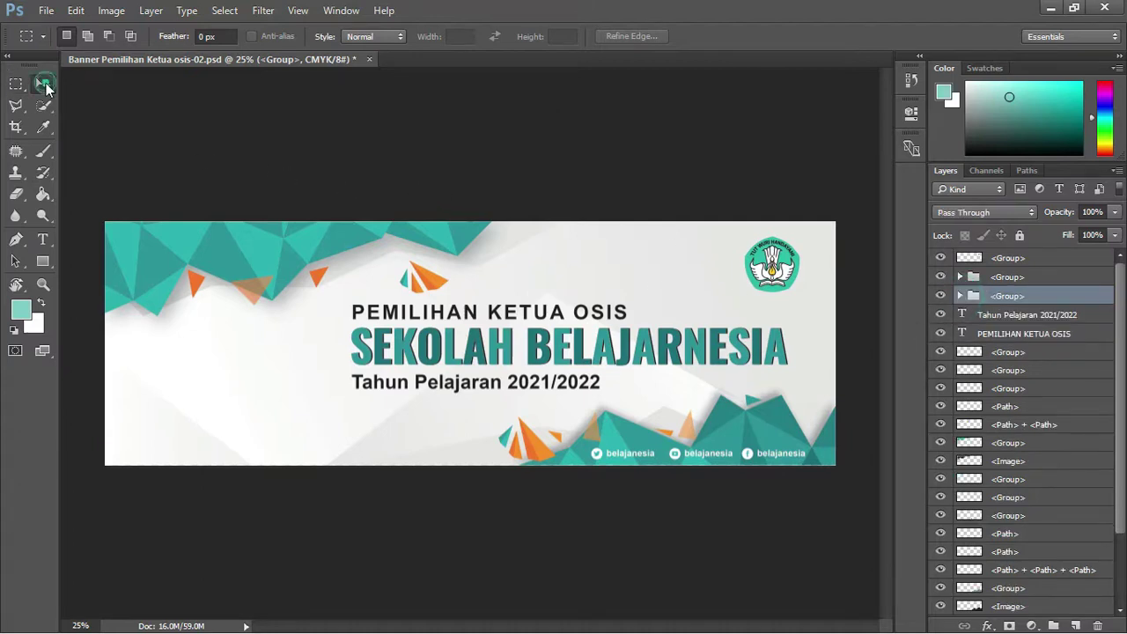
pyautogui.click(300, 144)
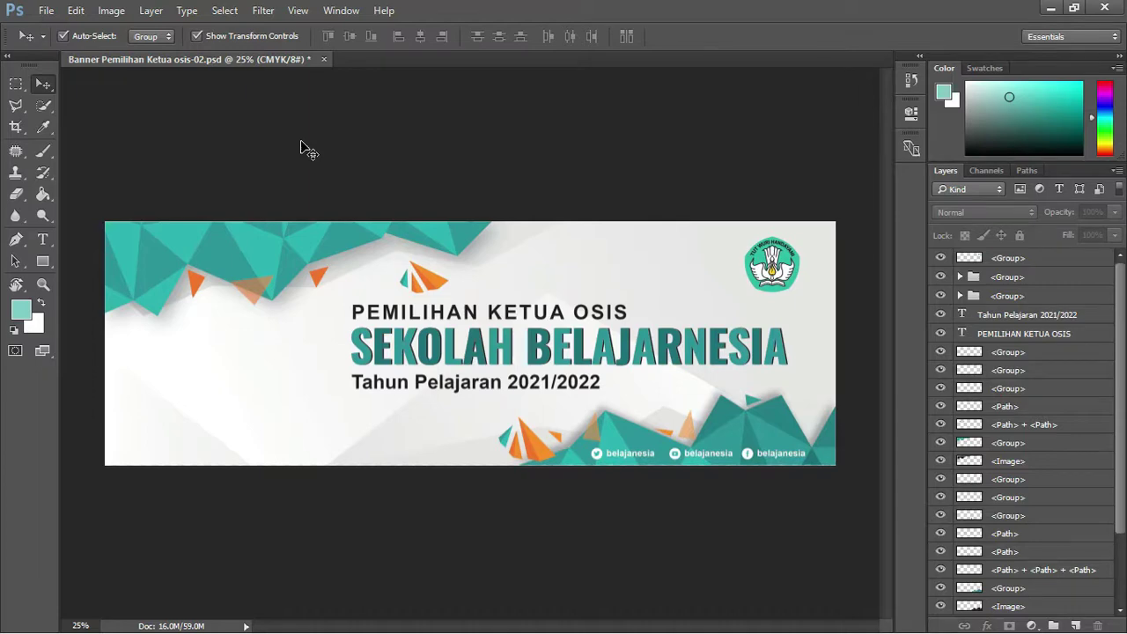
pyautogui.hotkey('alt', 'Tab')
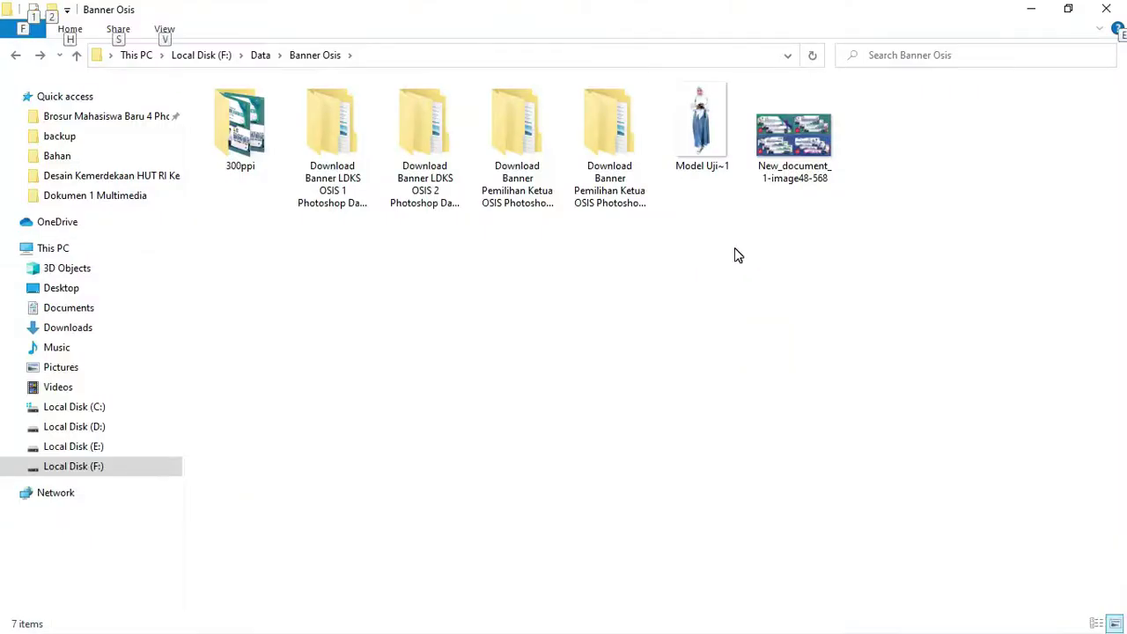
# Drag the Model Uji~1 photo from File Explorer onto the teal Photoshop banner.
pyautogui.moveTo(702, 167); pyautogui.dragTo(560, 630)
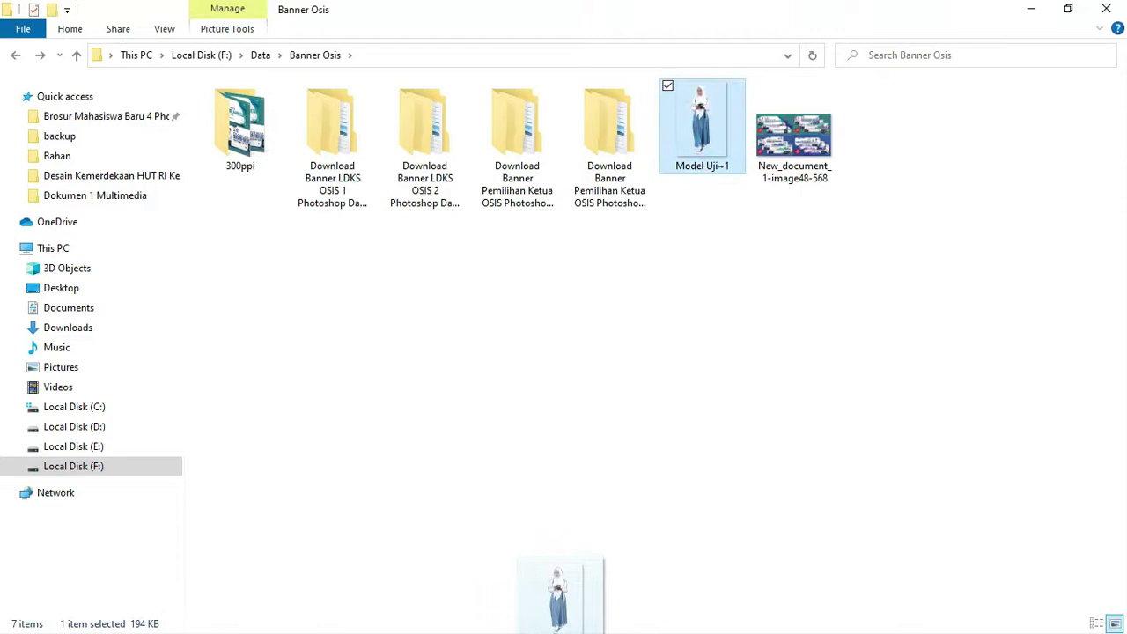
pyautogui.moveTo(561, 630)
pyautogui.mouseDown()
pyautogui.moveTo(431, 625)
pyautogui.moveTo(589, 485)
pyautogui.mouseUp()
pyautogui.click(1068, 8)
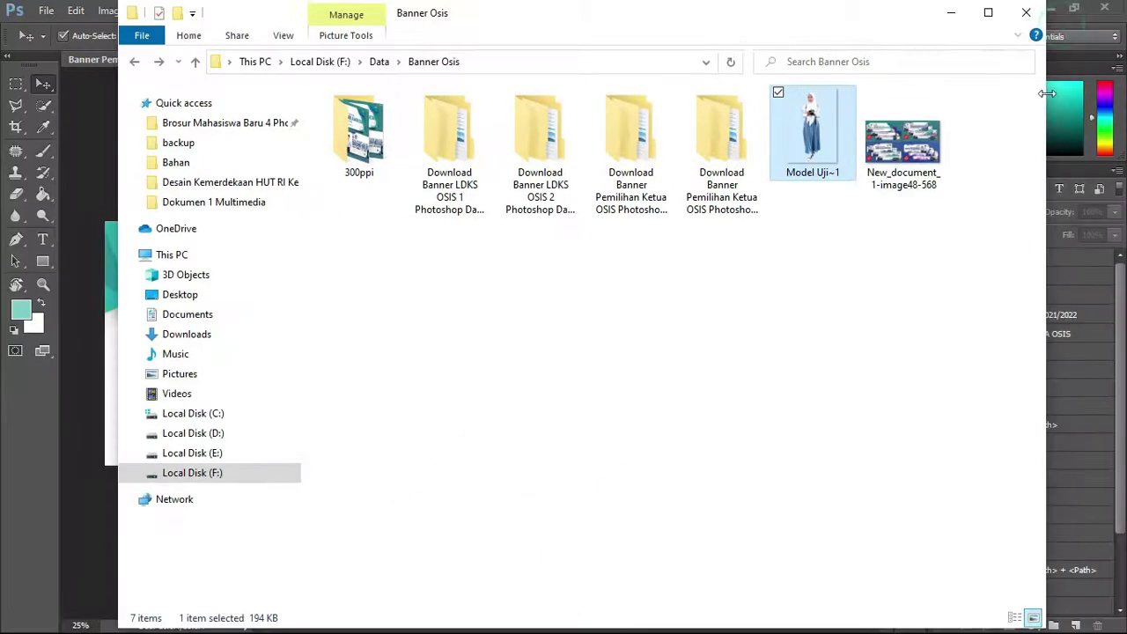
pyautogui.moveTo(797, 35)
pyautogui.mouseDown()
pyautogui.moveTo(685, 100)
pyautogui.moveTo(766, 174)
pyautogui.mouseUp()
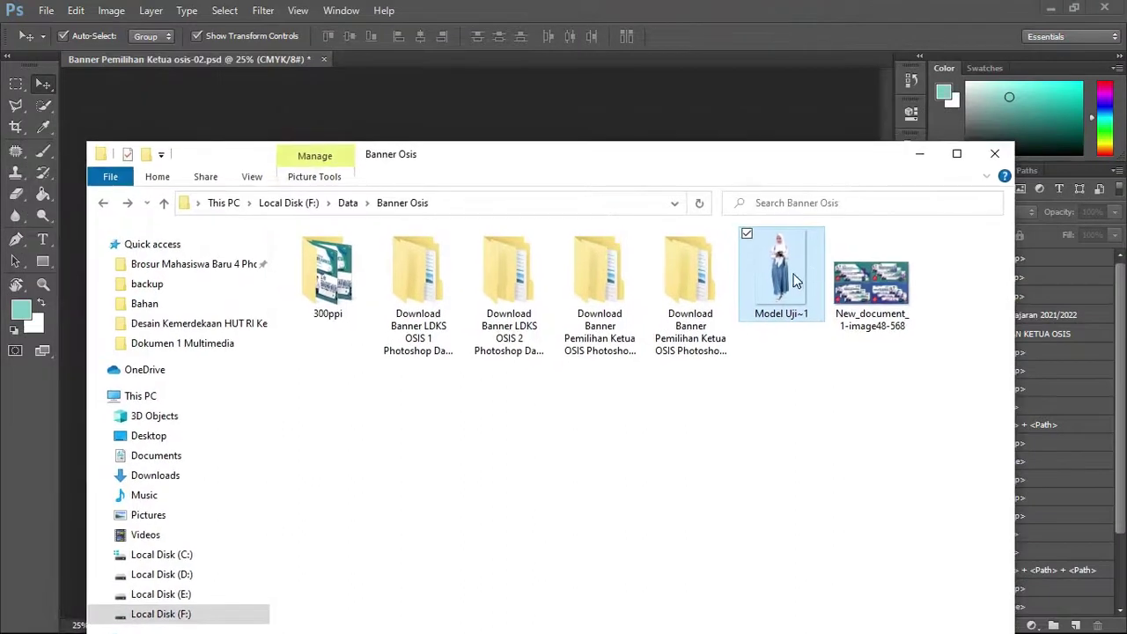
pyautogui.moveTo(796, 280); pyautogui.dragTo(770, 158)
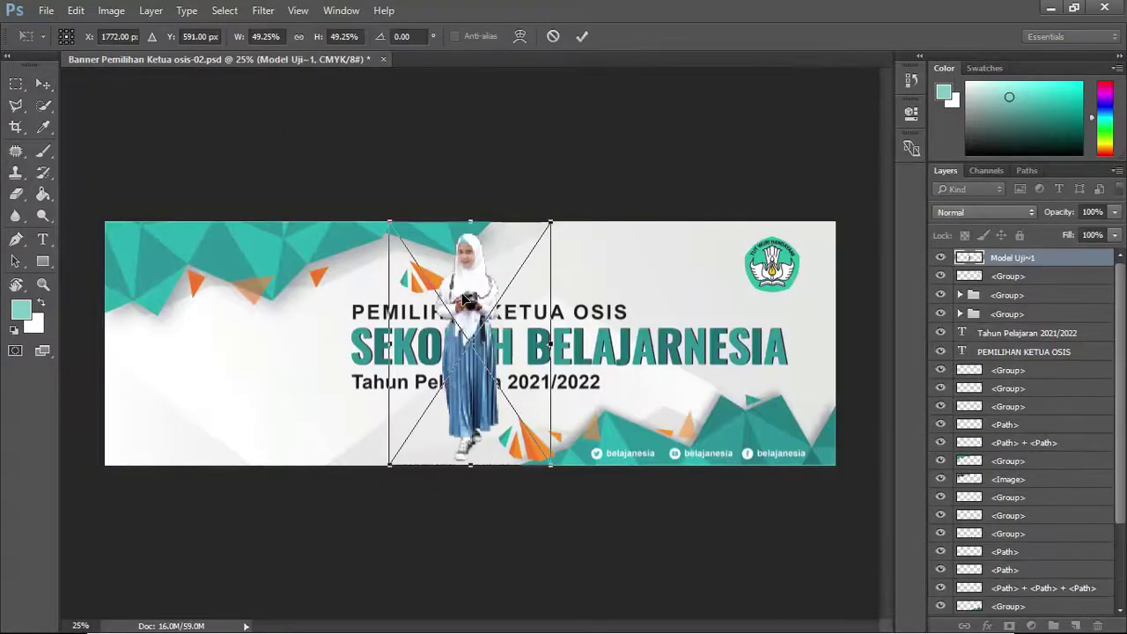
# Scale the student photo to about 69.50% and set it at the banner's bottom-left.
pyautogui.press('Return')
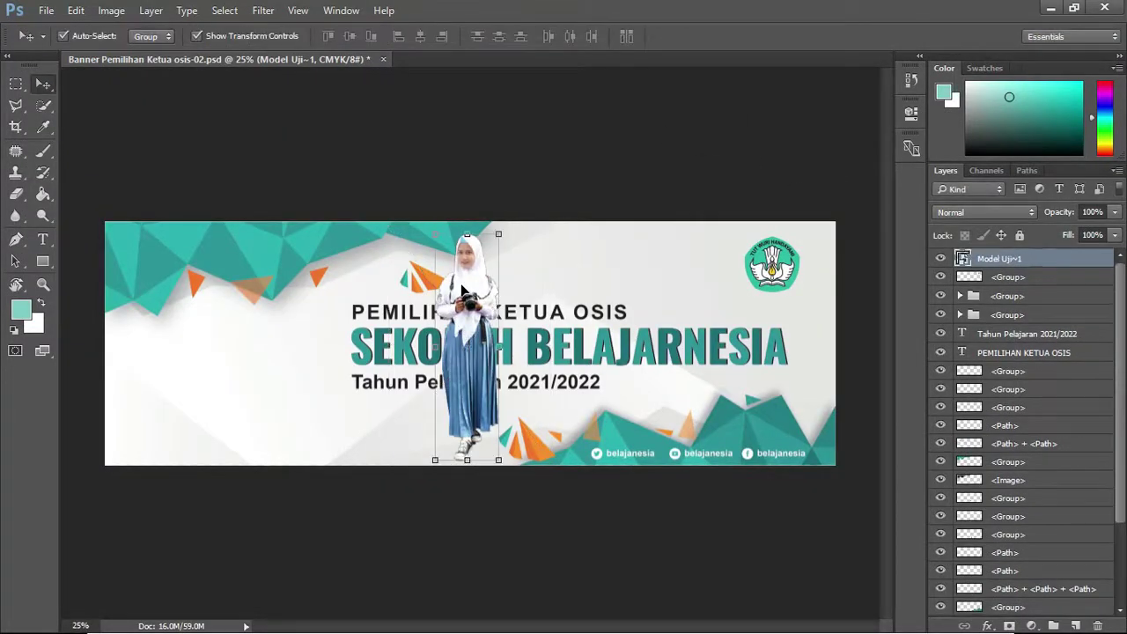
pyautogui.moveTo(462, 289); pyautogui.dragTo(234, 366)
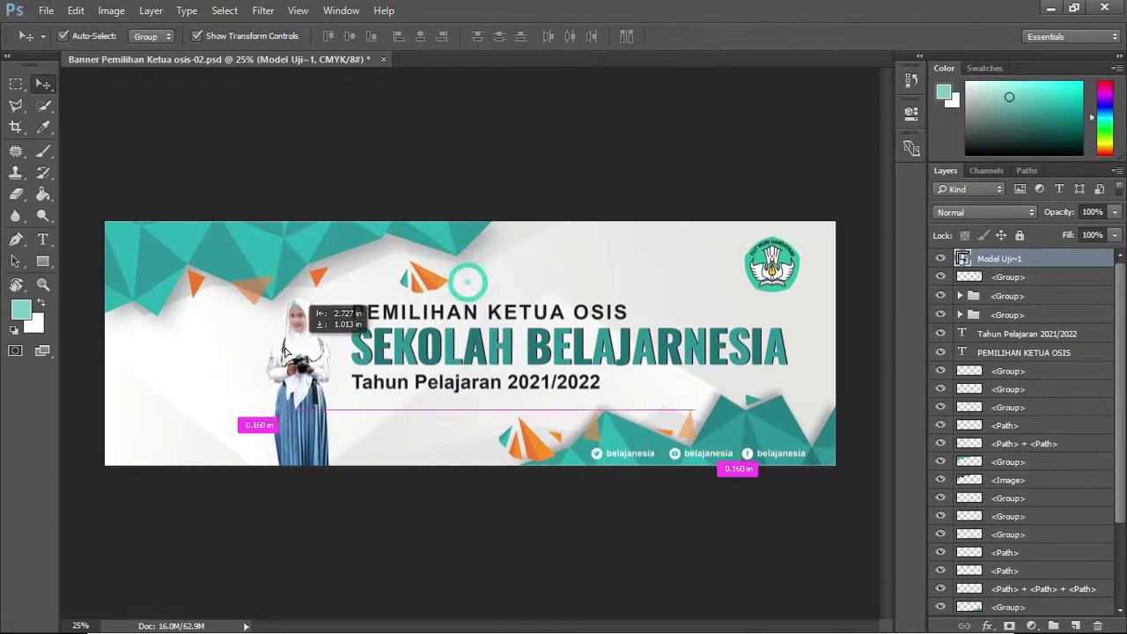
pyautogui.moveTo(263, 315); pyautogui.dragTo(312, 306)
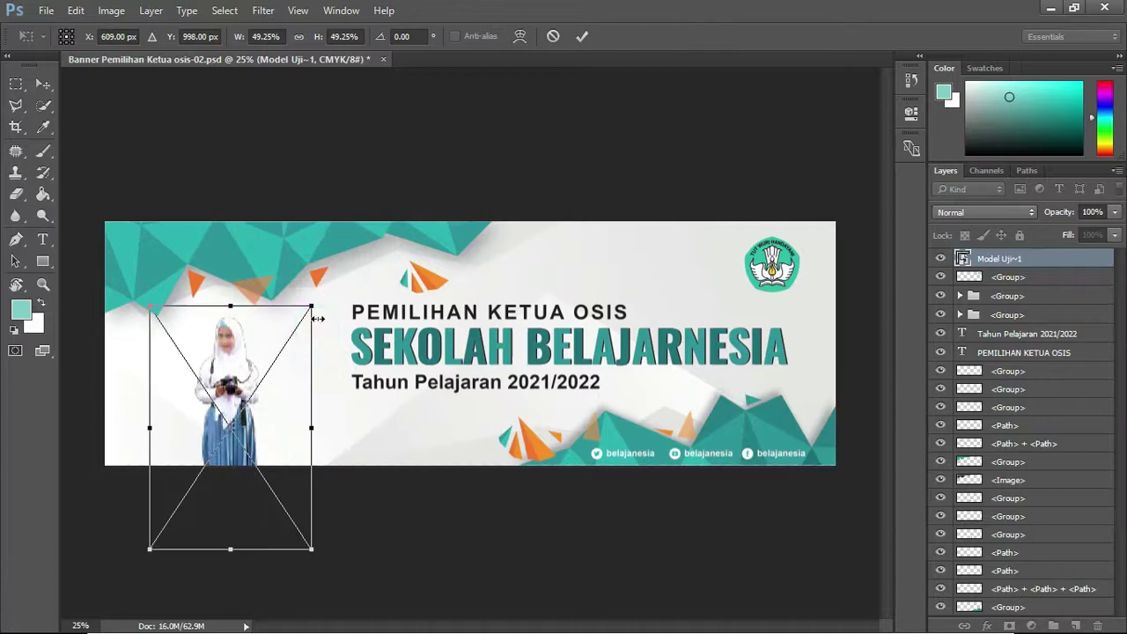
pyautogui.moveTo(312, 306); pyautogui.dragTo(379, 207)
pyautogui.moveTo(323, 280)
pyautogui.mouseDown()
pyautogui.moveTo(226, 325)
pyautogui.moveTo(288, 348)
pyautogui.moveTo(222, 361)
pyautogui.moveTo(223, 349)
pyautogui.moveTo(201, 385)
pyautogui.mouseUp()
pyautogui.press('Return')
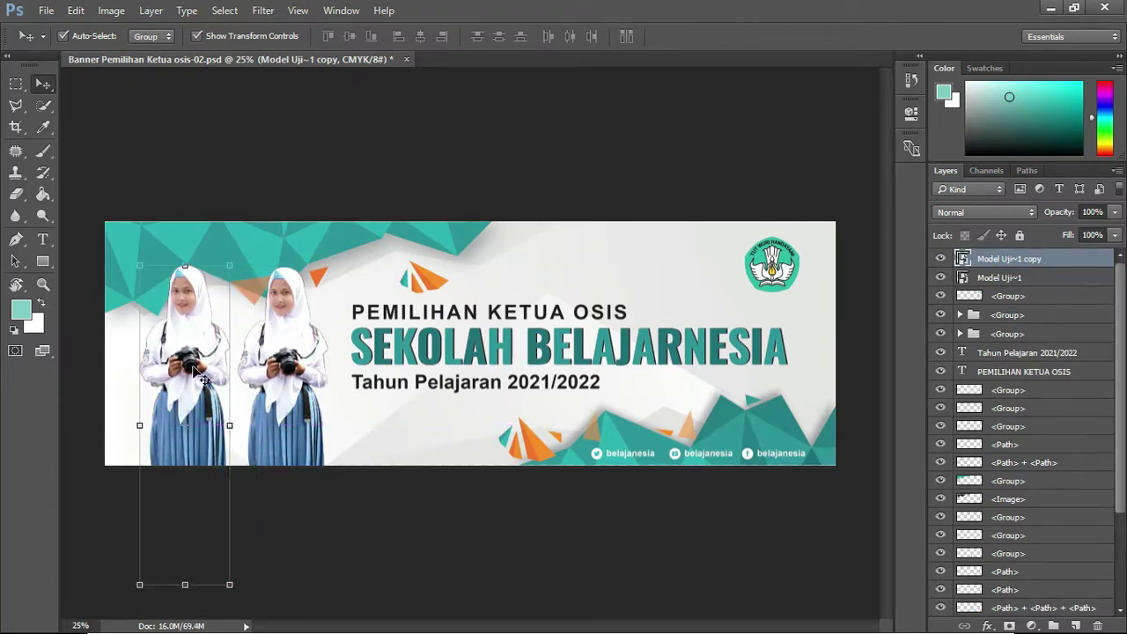
# Delete the accidental duplicate photo and select the top-right school logo for transforming.
pyautogui.press('Delete')
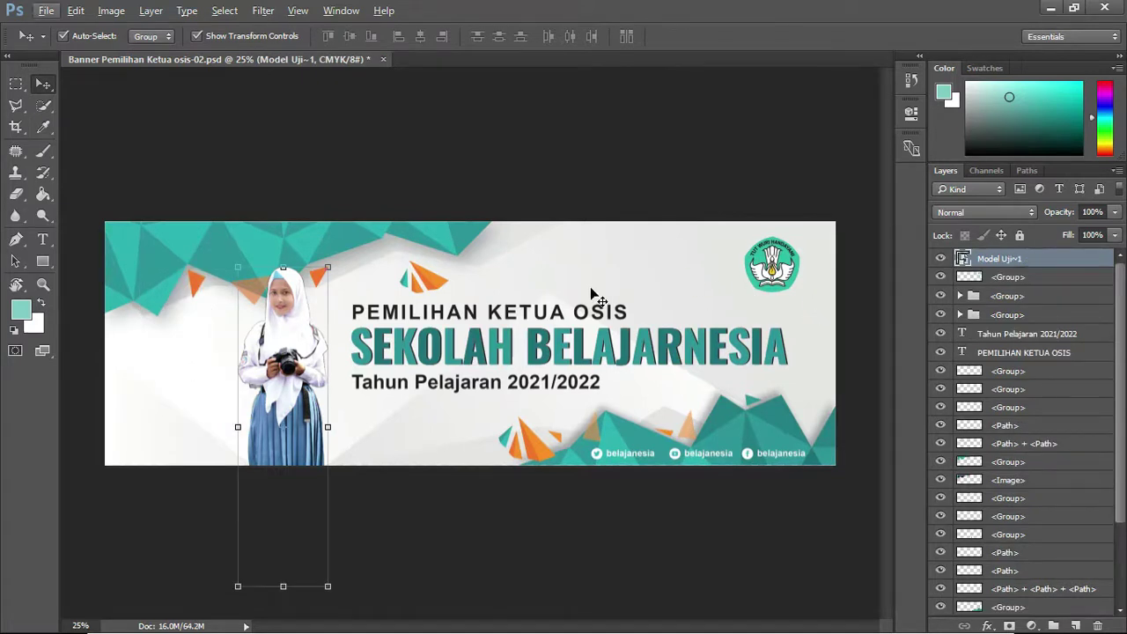
pyautogui.click(787, 266)
pyautogui.hotkey('ctrl', 't')
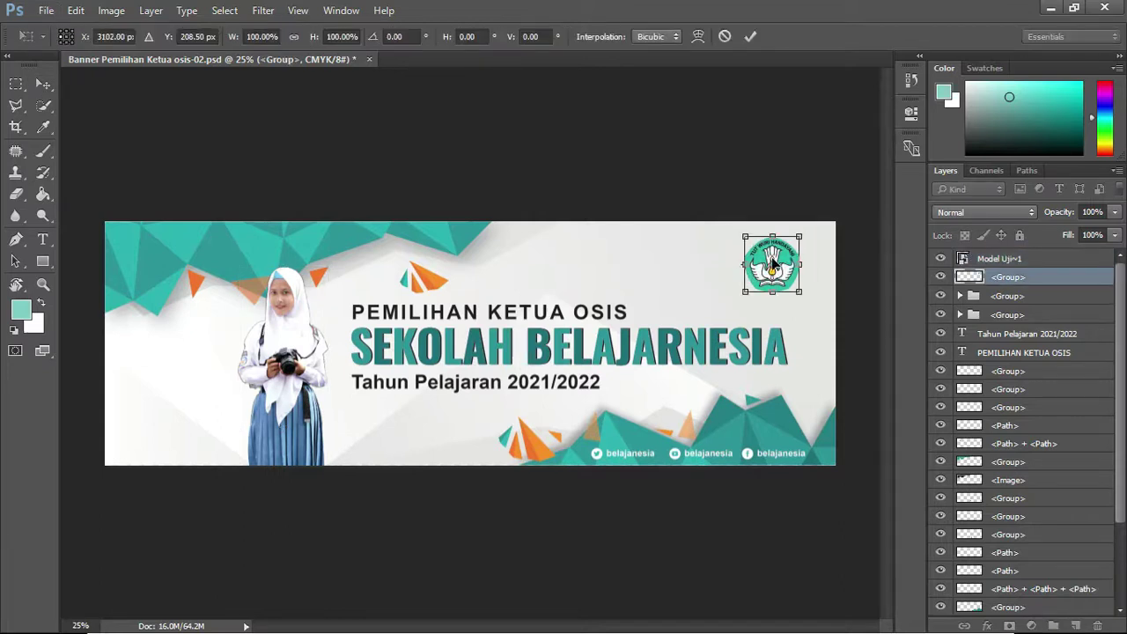
# Leave the school logo in place after a trial move, then return to the Banner Osis folder.
pyautogui.moveTo(786, 267); pyautogui.dragTo(755, 257)
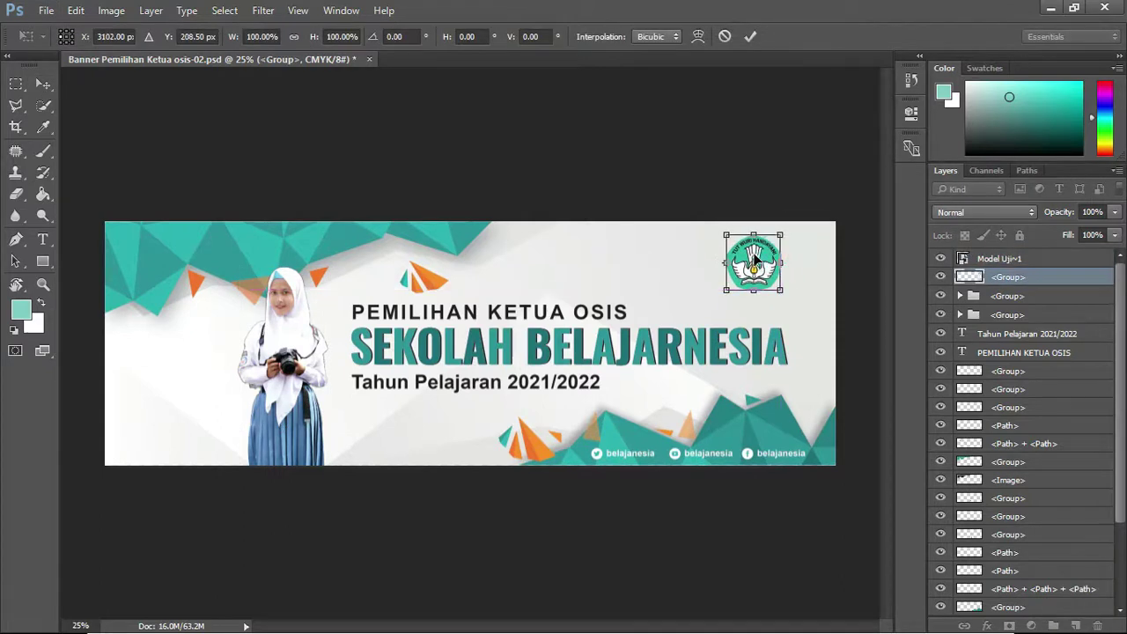
pyautogui.press('Return')
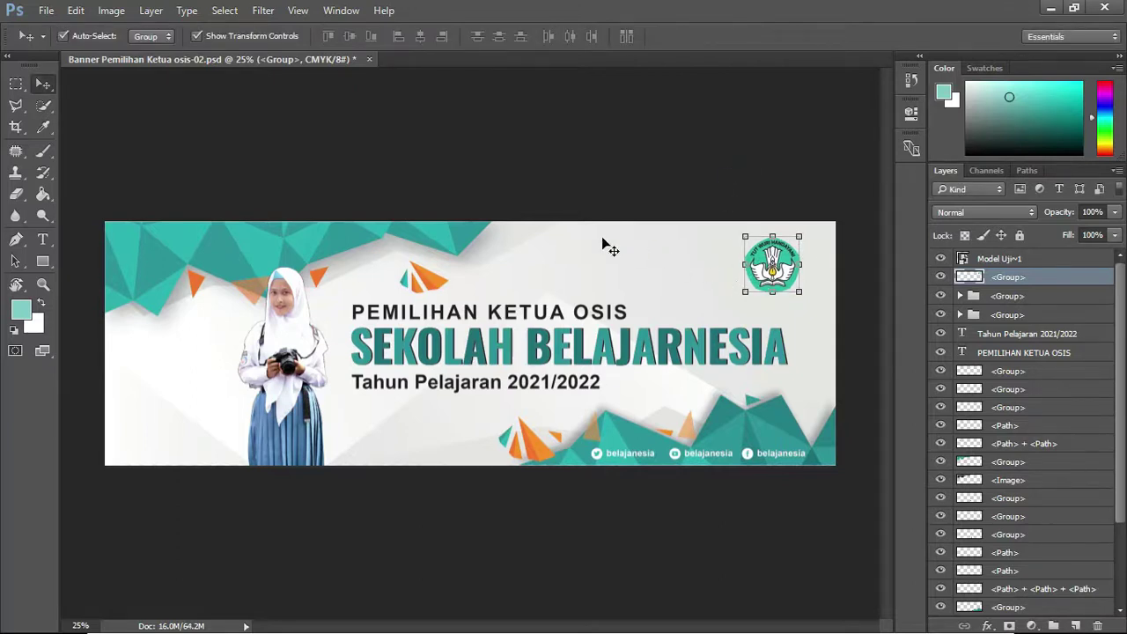
pyautogui.hotkey('alt', 'Tab')
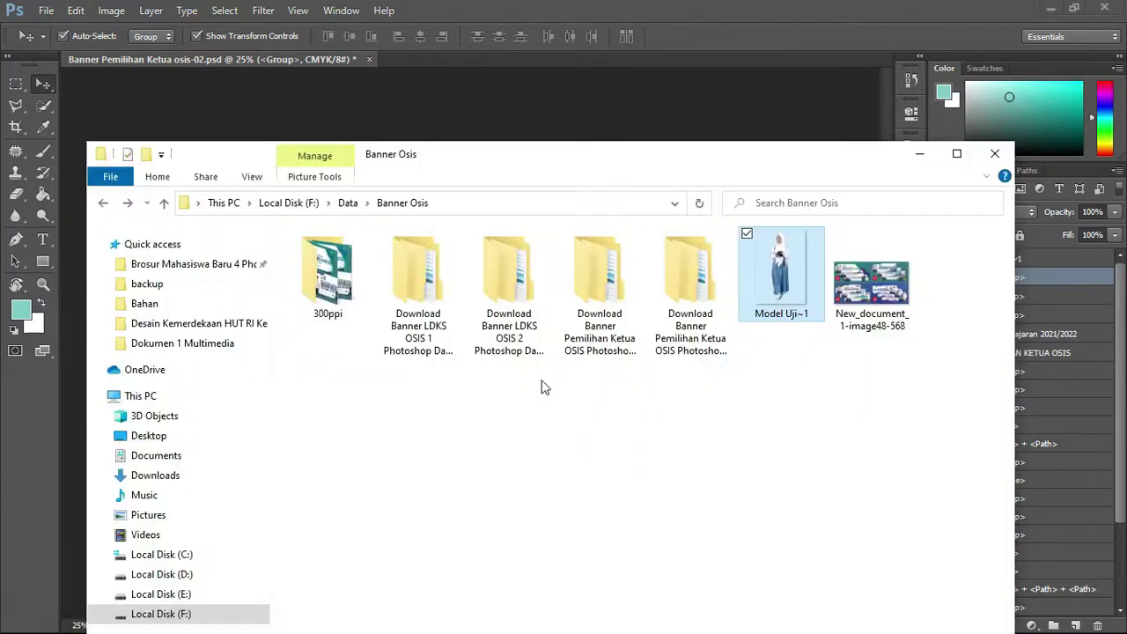
# Place the Logo Osis image from the Banner Osis folder onto the teal banner.
pyautogui.moveTo(700, 163); pyautogui.dragTo(597, 327)
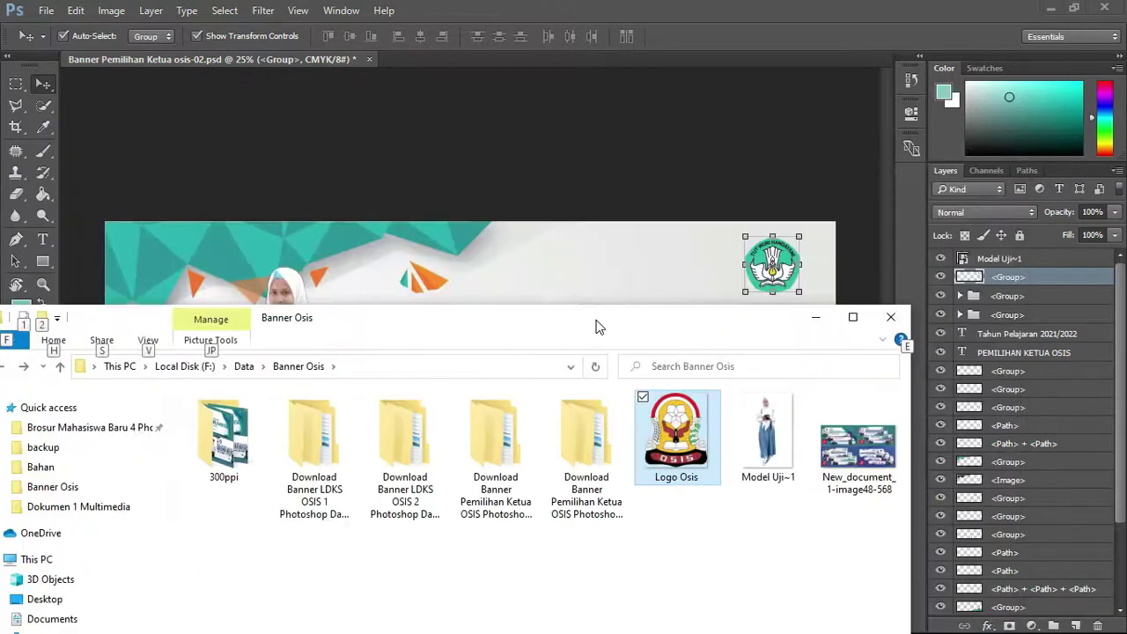
pyautogui.moveTo(519, 331); pyautogui.dragTo(443, 352)
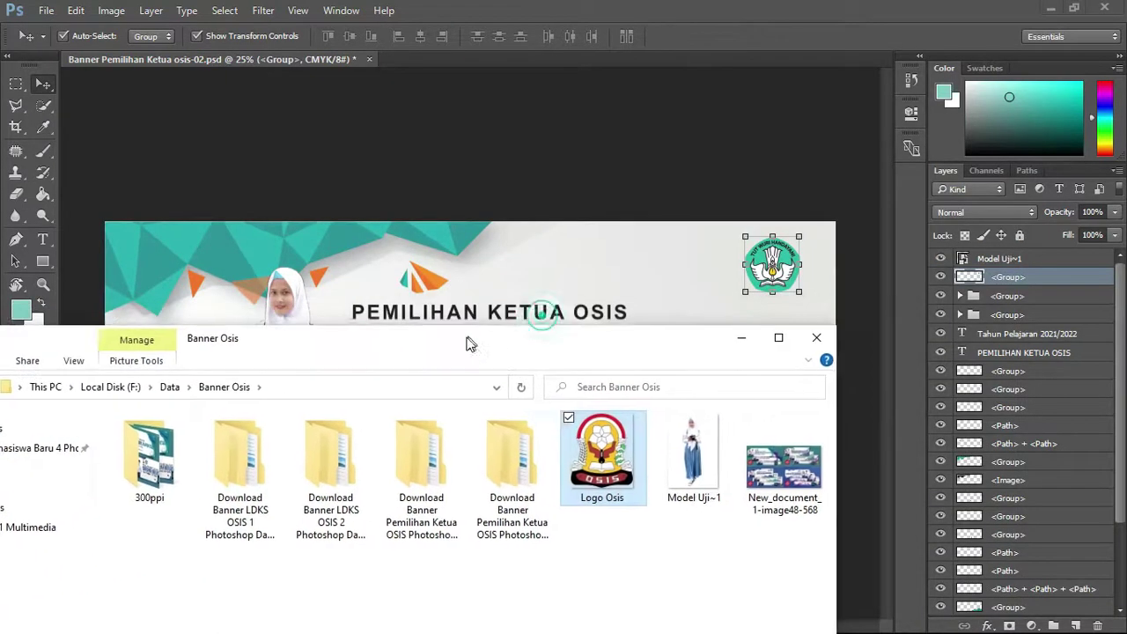
pyautogui.moveTo(600, 449); pyautogui.dragTo(675, 284)
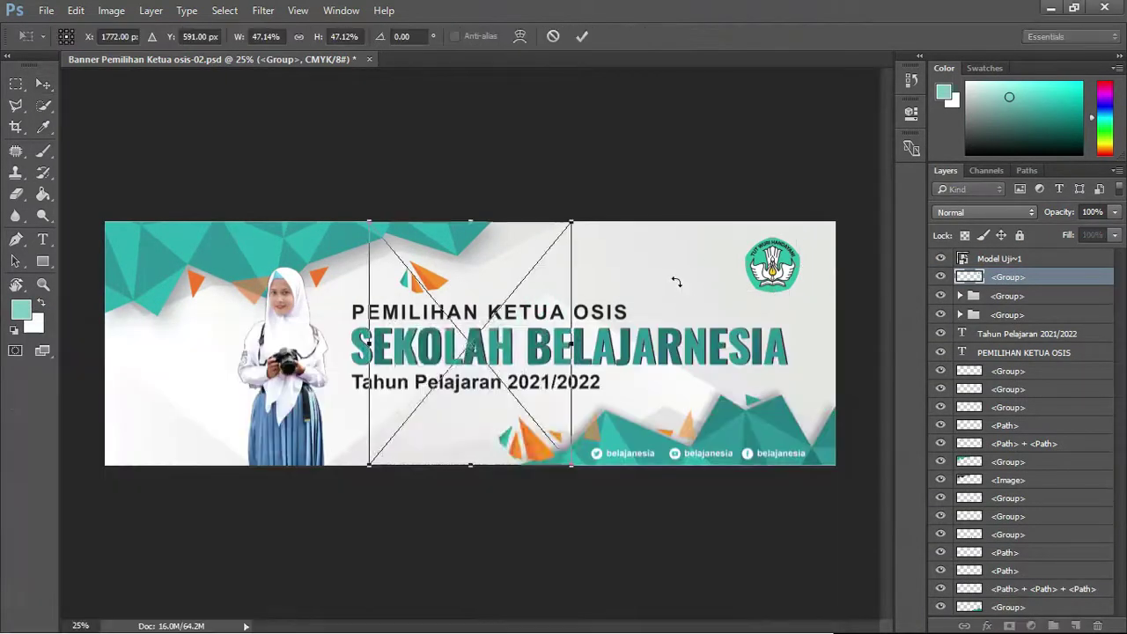
pyautogui.press('Return')
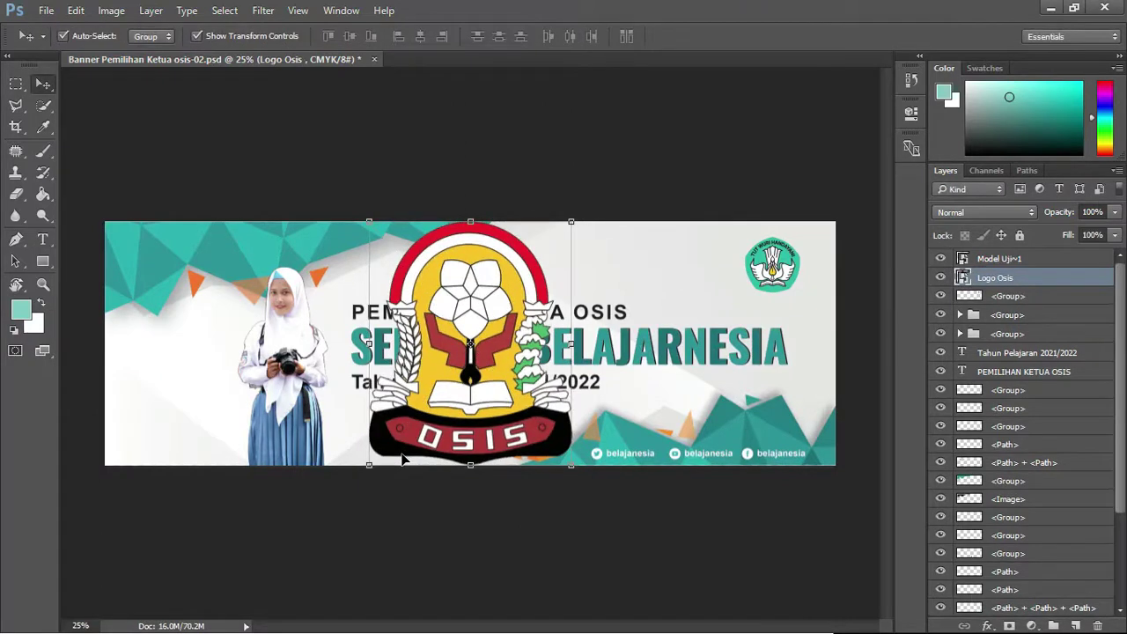
# Shrink the OSIS logo and position it top-right beside the Tut Wuri logo.
pyautogui.moveTo(368, 469); pyautogui.dragTo(515, 299)
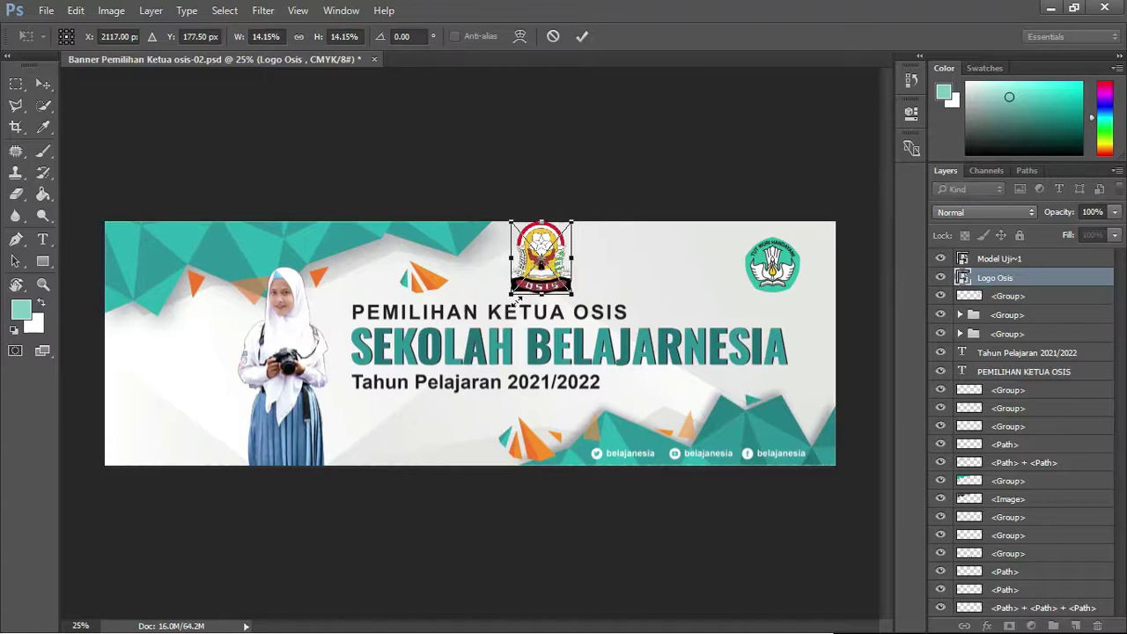
pyautogui.press('Return')
pyautogui.moveTo(552, 249)
pyautogui.mouseDown()
pyautogui.moveTo(722, 251)
pyautogui.moveTo(731, 236)
pyautogui.mouseUp()
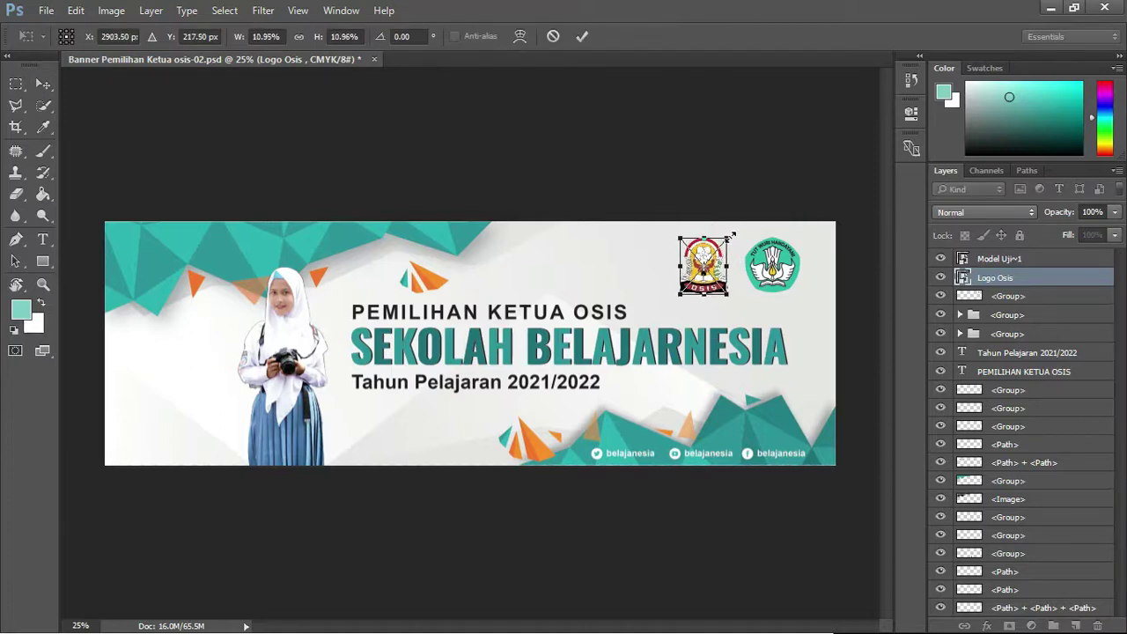
pyautogui.press('Return')
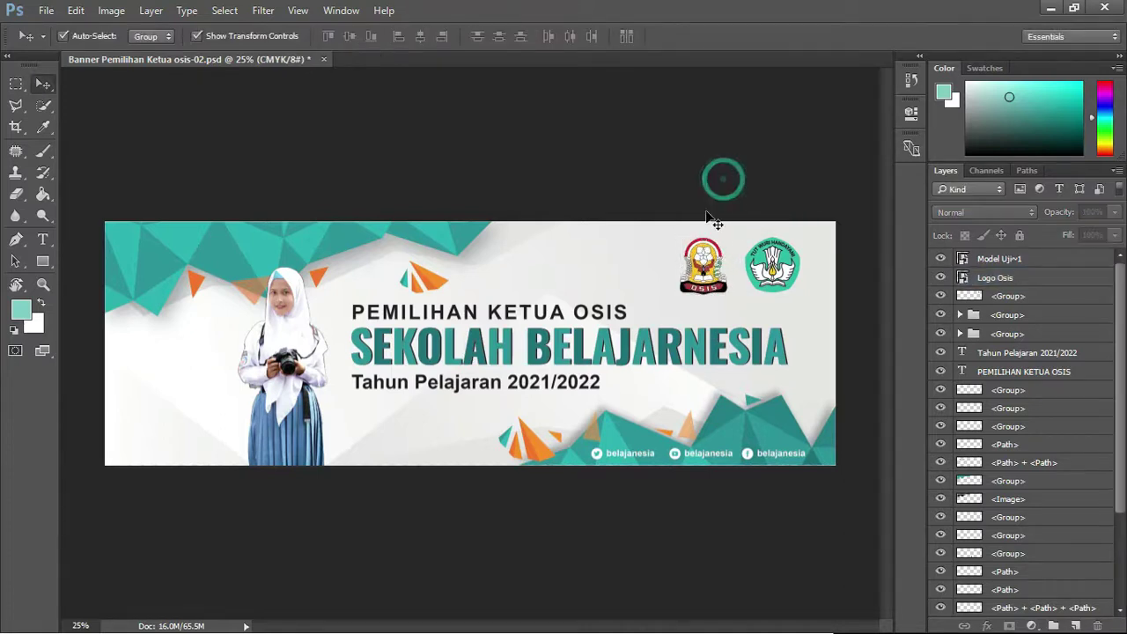
pyautogui.moveTo(700, 256); pyautogui.dragTo(713, 255)
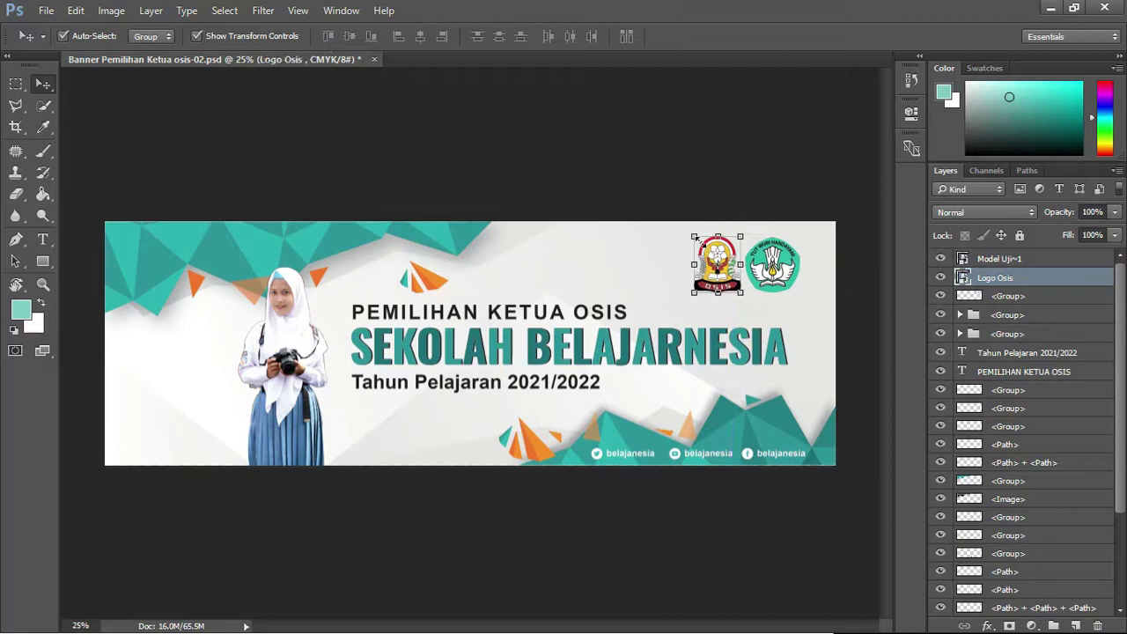
pyautogui.click(705, 194)
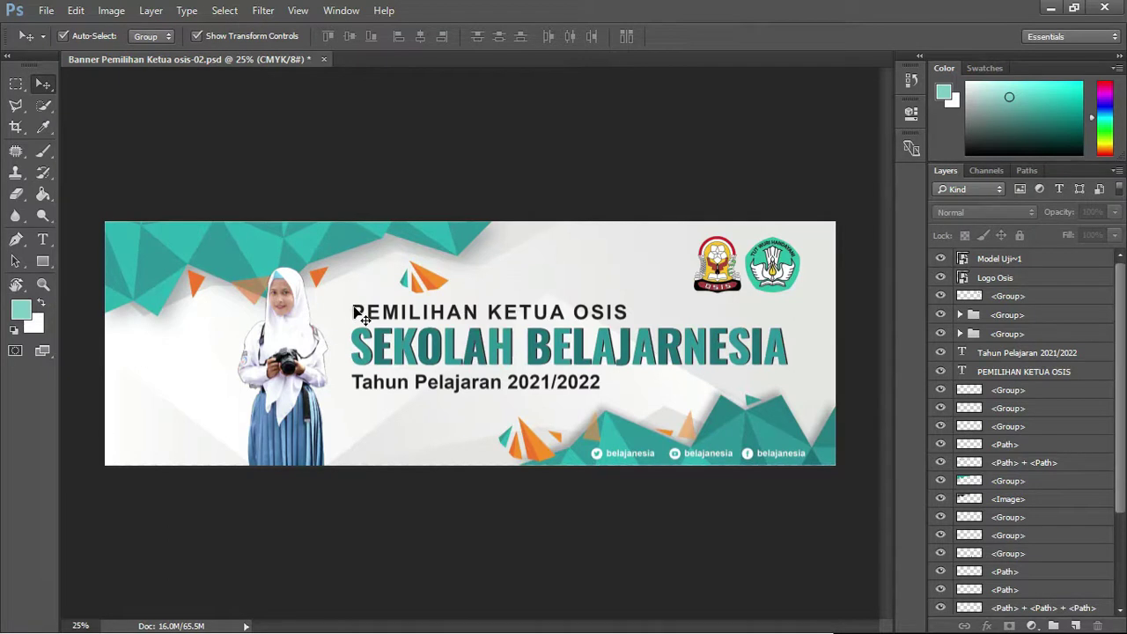
pyautogui.hotkey('alt', 'Tab')
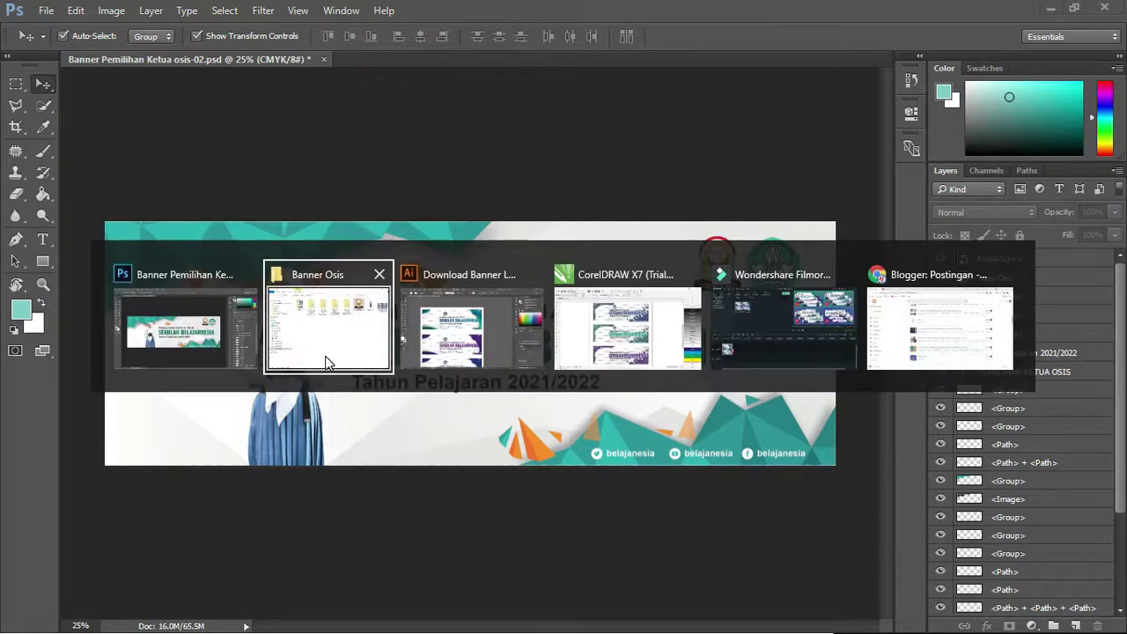
# Move the Multiply 78% watermark texture down and right, away from the teal banner.
pyautogui.hotkey('alt', 'Tab')
pyautogui.moveTo(536, 231)
pyautogui.mouseDown()
pyautogui.moveTo(608, 269)
pyautogui.moveTo(720, 514)
pyautogui.mouseUp()
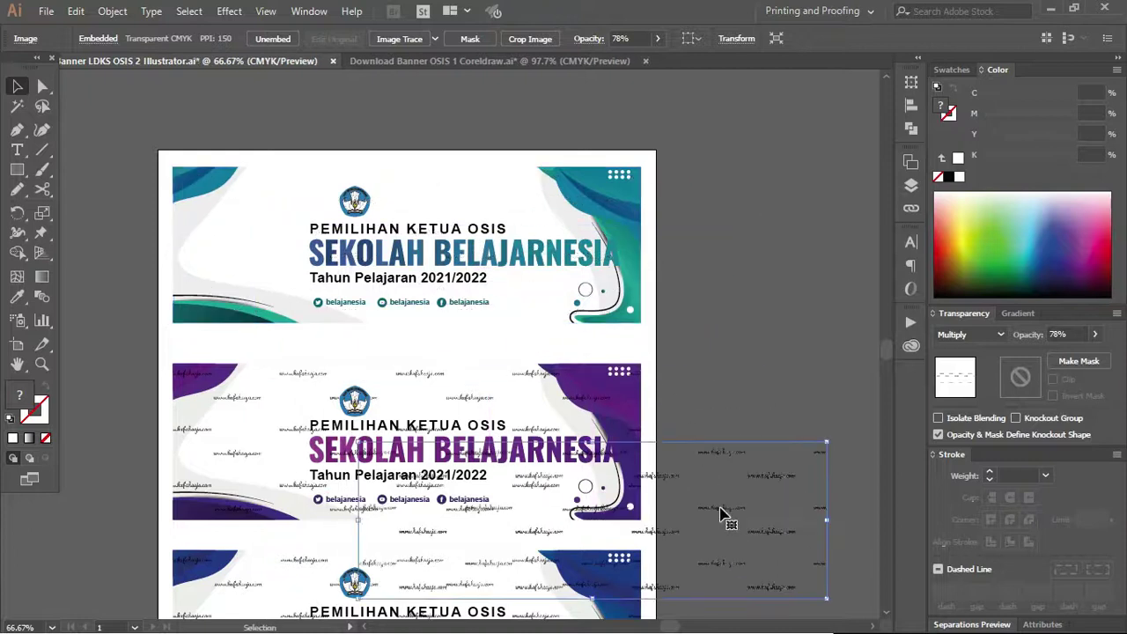
pyautogui.moveTo(704, 458); pyautogui.dragTo(734, 560)
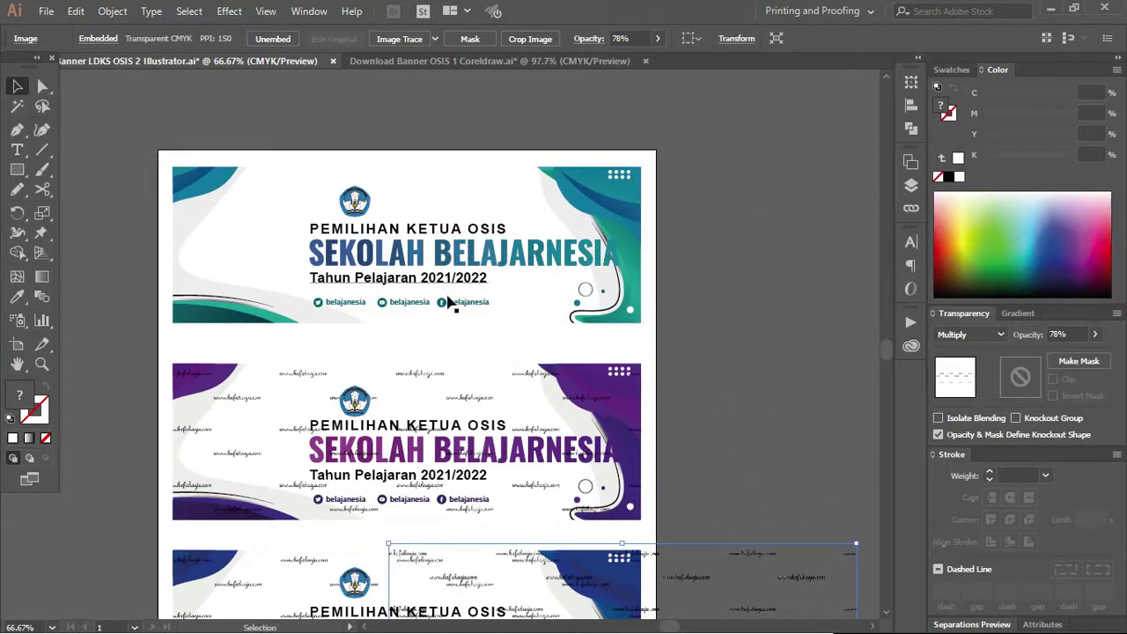
pyautogui.moveTo(673, 629); pyautogui.dragTo(656, 629)
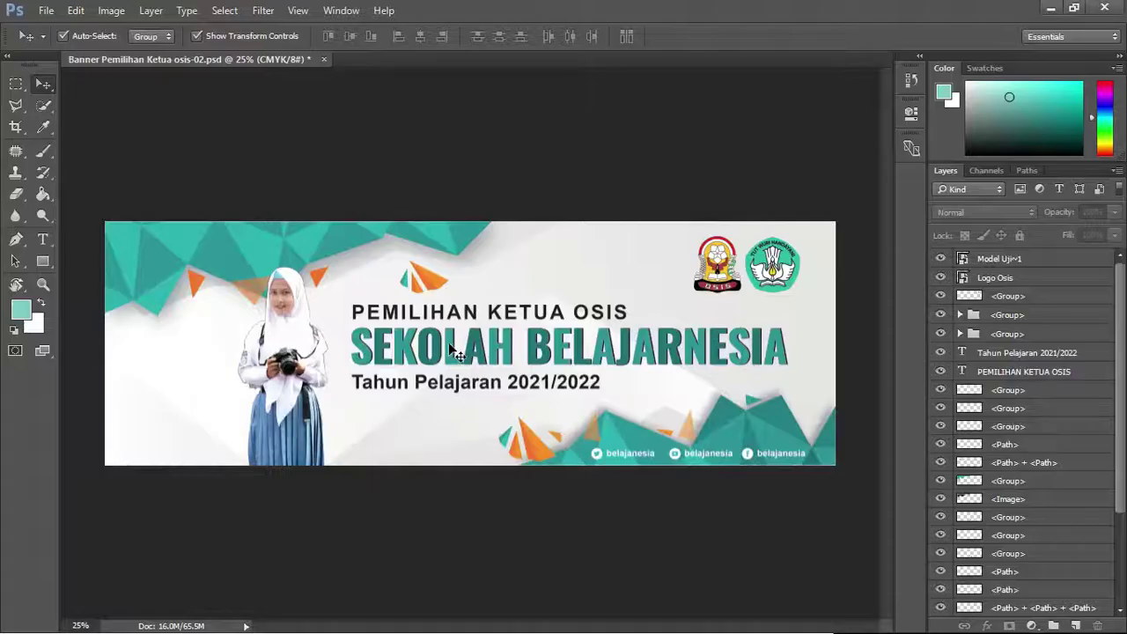
# Drag Logo Osis and Model Uji~1 from the Banner Osis folder into the Illustrator document.
pyautogui.hotkey('alt', 'Tab')
pyautogui.hotkey('alt', 'Tab')
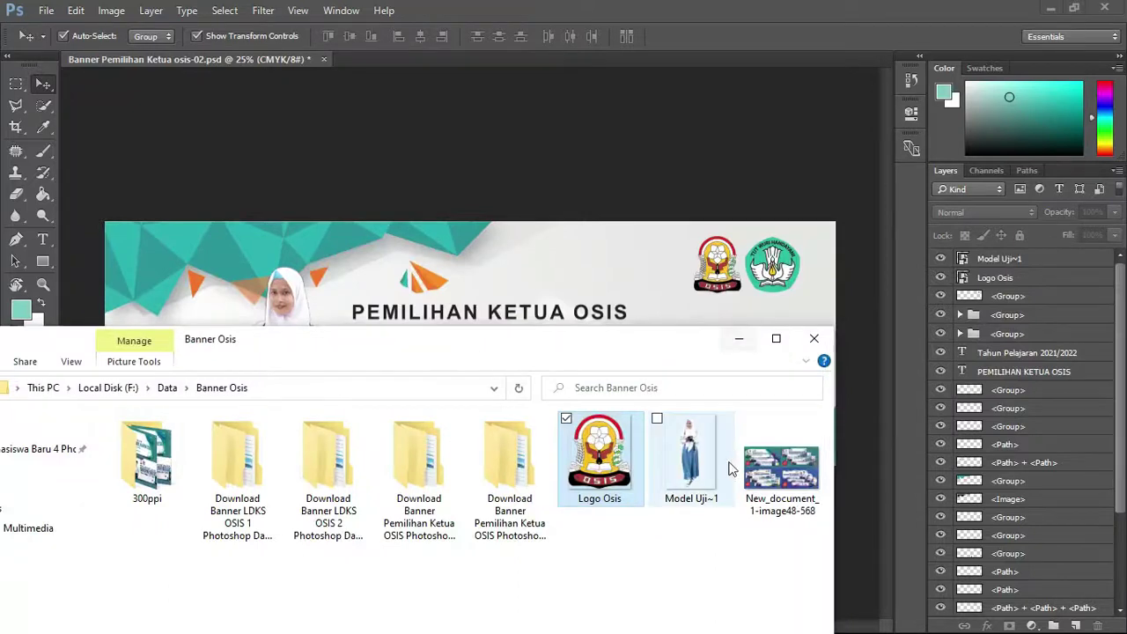
pyautogui.keyDown('ctrl'); pyautogui.click(691, 471); pyautogui.keyUp('ctrl')
pyautogui.moveTo(692, 467)
pyautogui.mouseDown()
pyautogui.moveTo(607, 414)
pyautogui.moveTo(724, 333)
pyautogui.mouseUp()
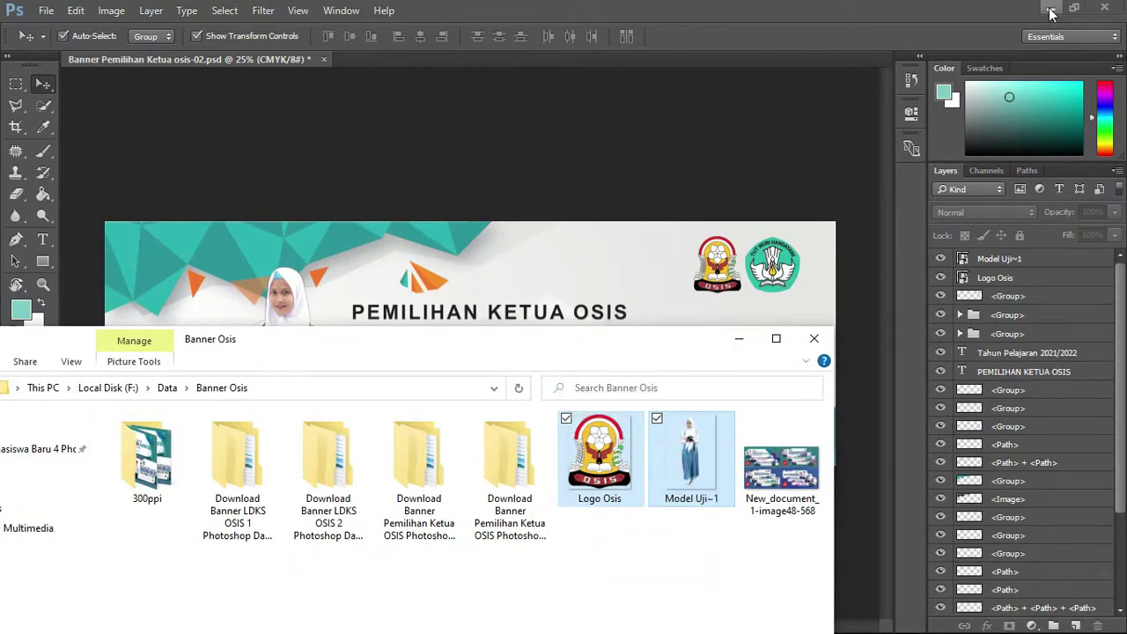
pyautogui.click(1051, 10)
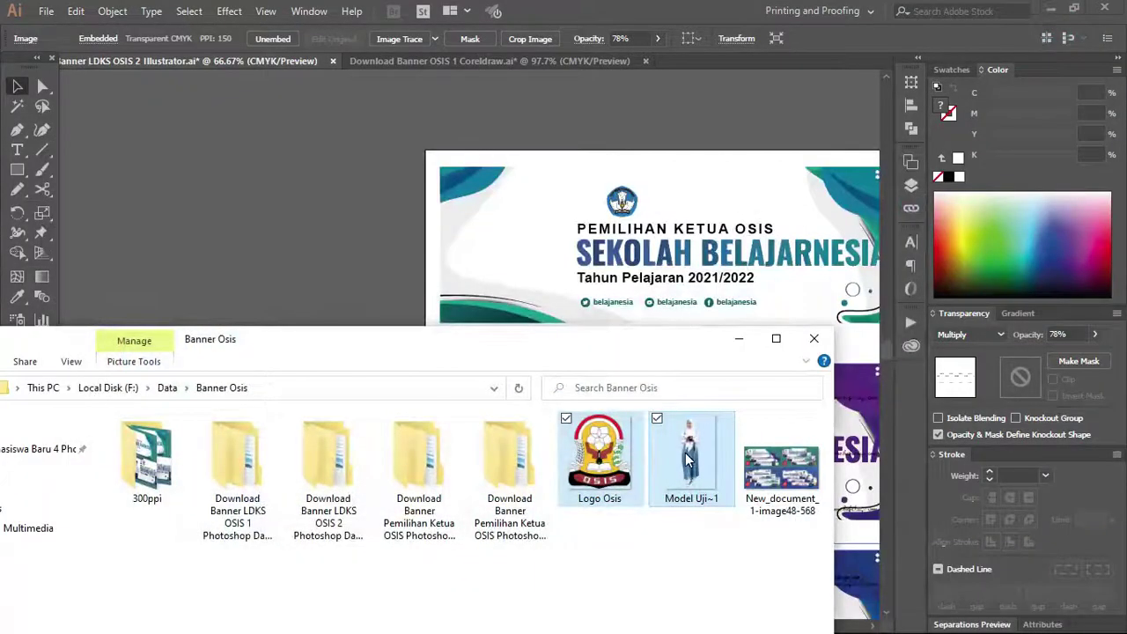
pyautogui.moveTo(689, 460)
pyautogui.mouseDown()
pyautogui.moveTo(418, 216)
pyautogui.moveTo(347, 324)
pyautogui.mouseUp()
pyautogui.click(740, 342)
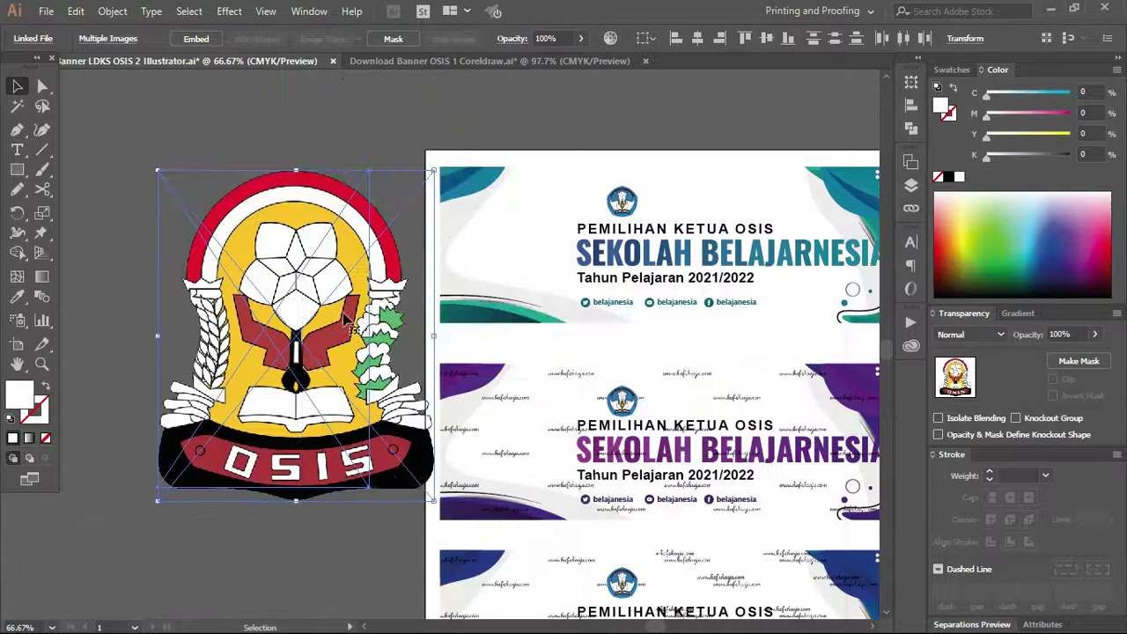
# Shrink the OSIS logo and move it to the teal banner's top-left.
pyautogui.click(408, 118)
pyautogui.click(377, 261)
pyautogui.moveTo(432, 170); pyautogui.dragTo(286, 349)
pyautogui.moveTo(236, 406)
pyautogui.mouseDown()
pyautogui.moveTo(132, 449)
pyautogui.moveTo(389, 229)
pyautogui.mouseUp()
# Resize the artboard to 30 cm wide by 10 cm high.
pyautogui.click(17, 345)
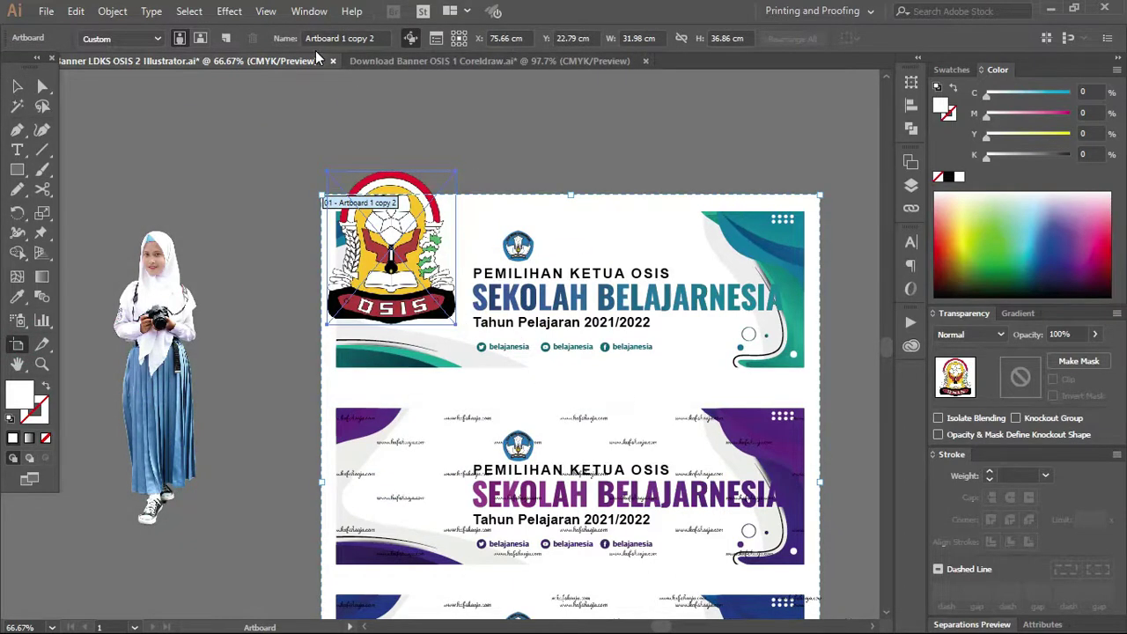
pyautogui.click(647, 38)
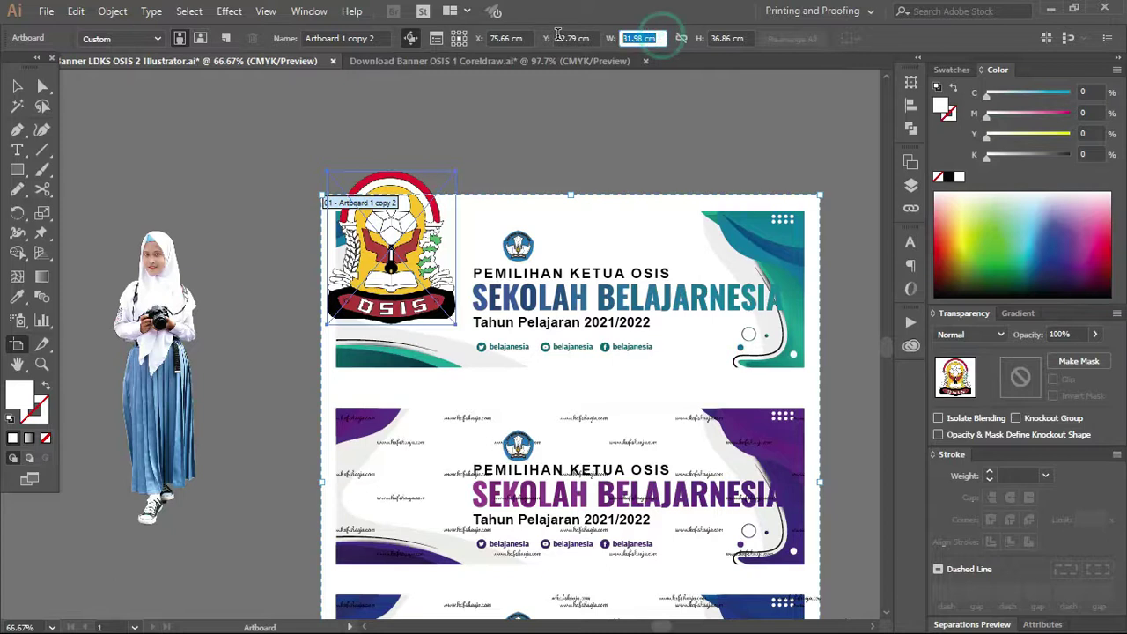
pyautogui.write('30')
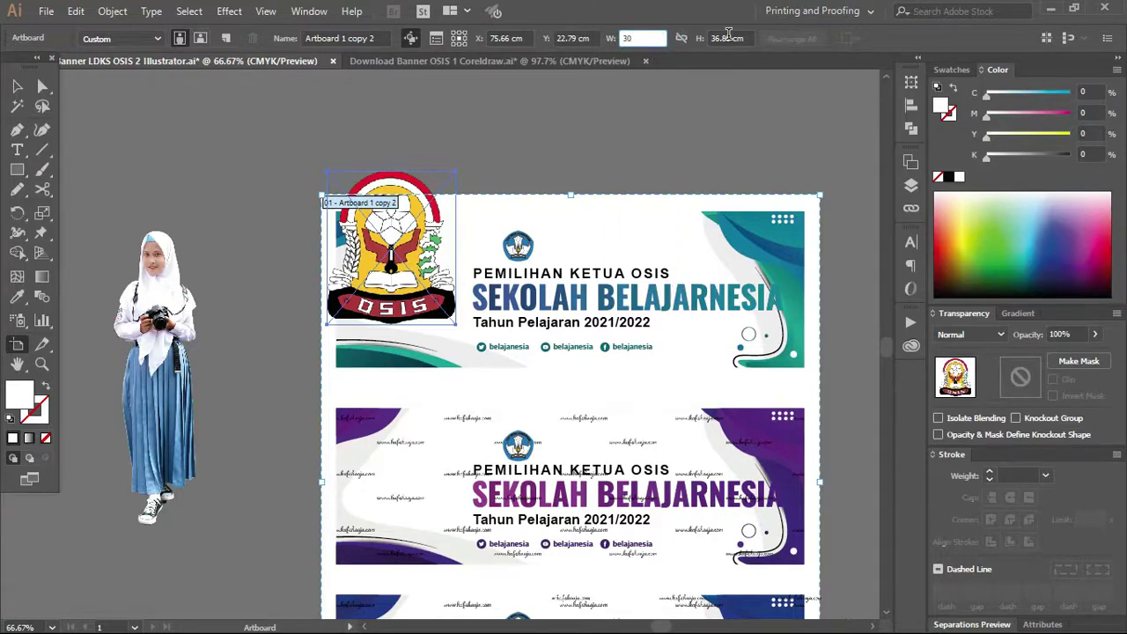
pyautogui.press('Tab')
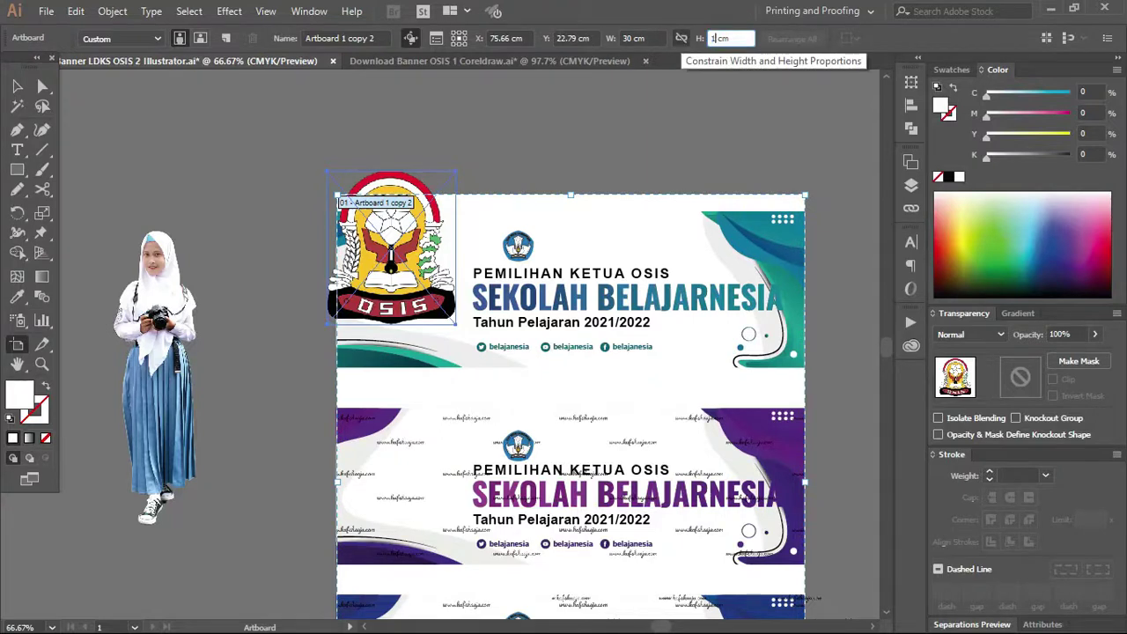
pyautogui.press('Return')
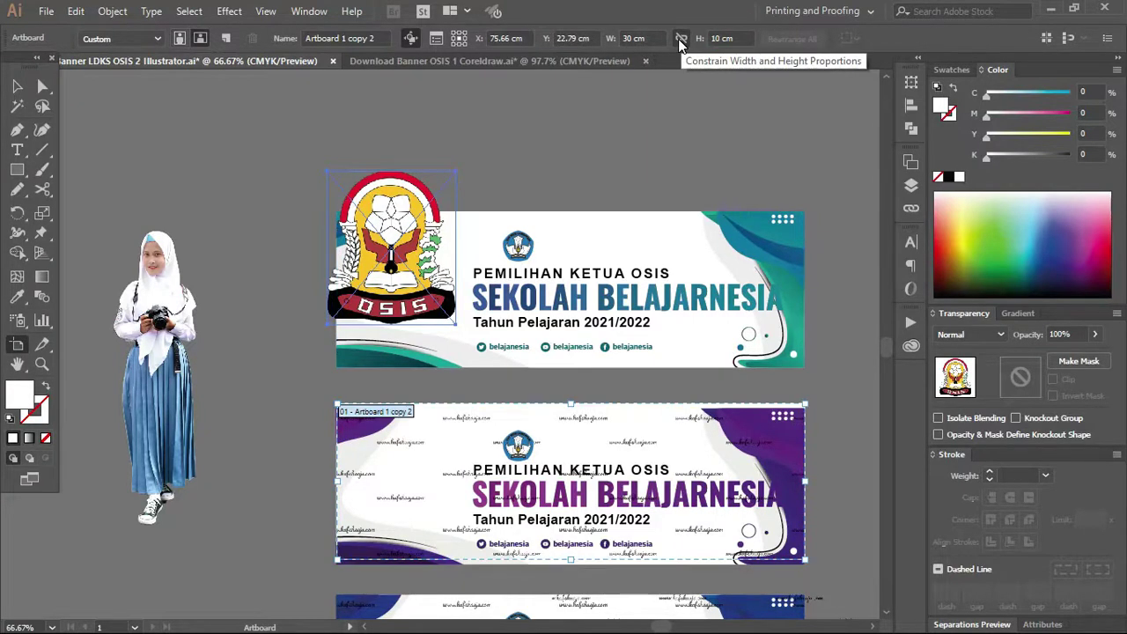
# Delete the watermark pattern image from the purple banner.
pyautogui.press('v')
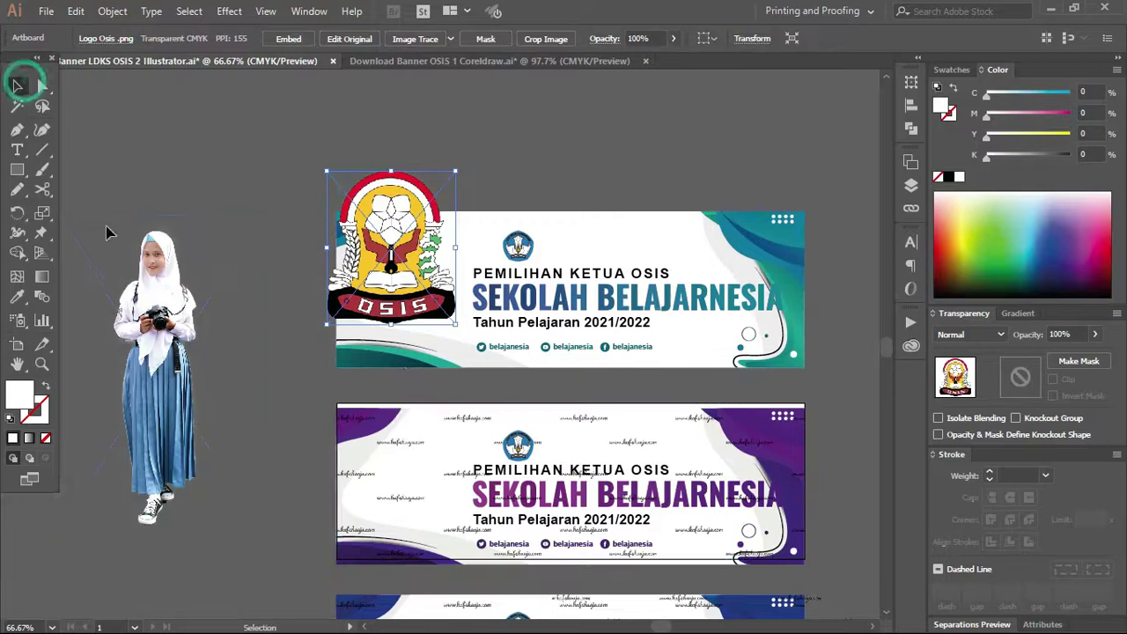
pyautogui.scroll(-2, 106, 232)
pyautogui.click(728, 375)
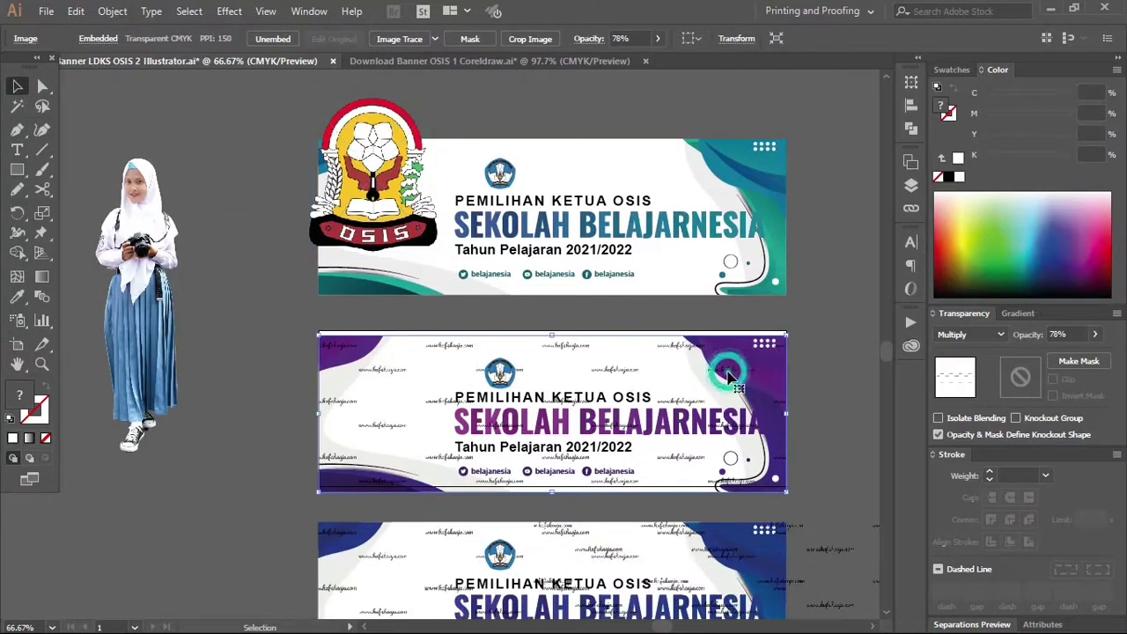
pyautogui.click(845, 432)
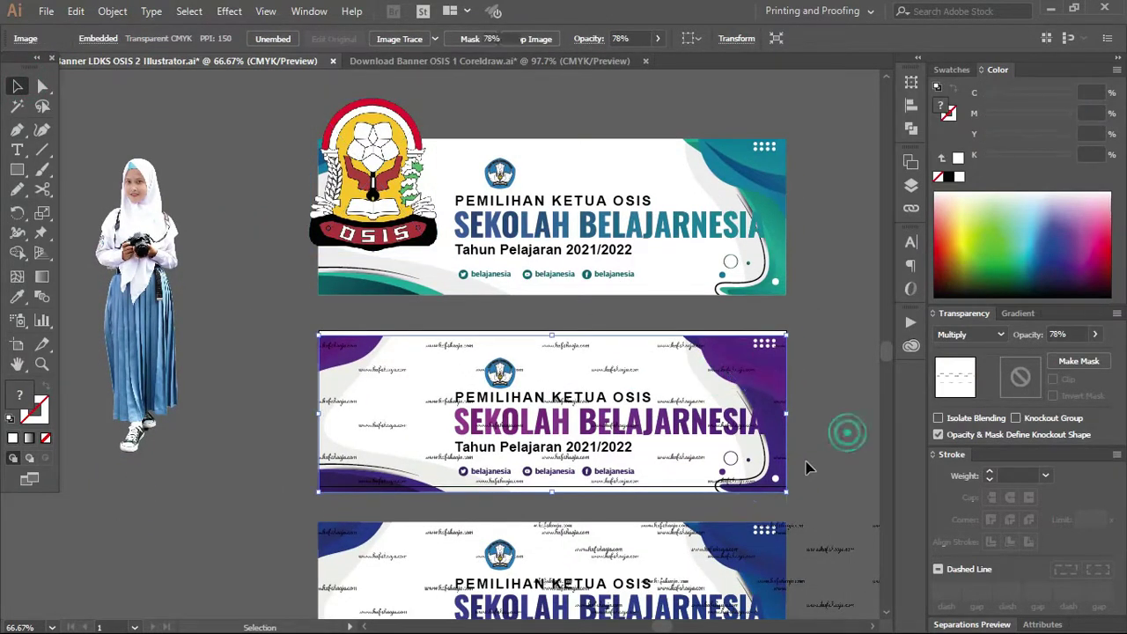
pyautogui.click(782, 462)
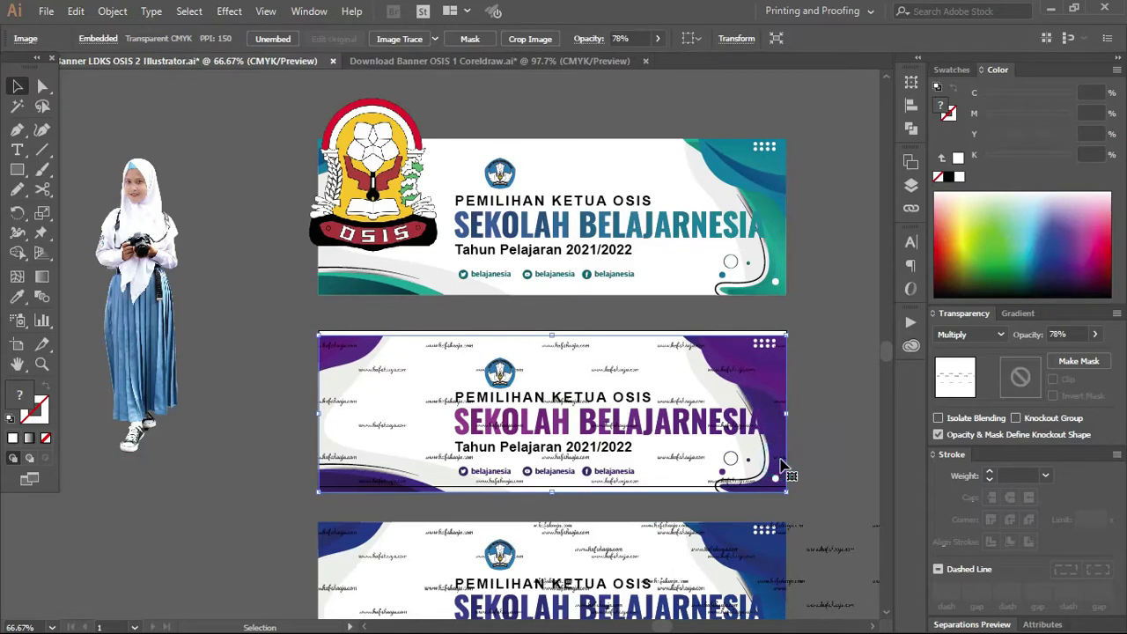
pyautogui.press('Delete')
# Group the purple banner's artwork and centre it vertically on the artboard.
pyautogui.moveTo(804, 509); pyautogui.dragTo(276, 331)
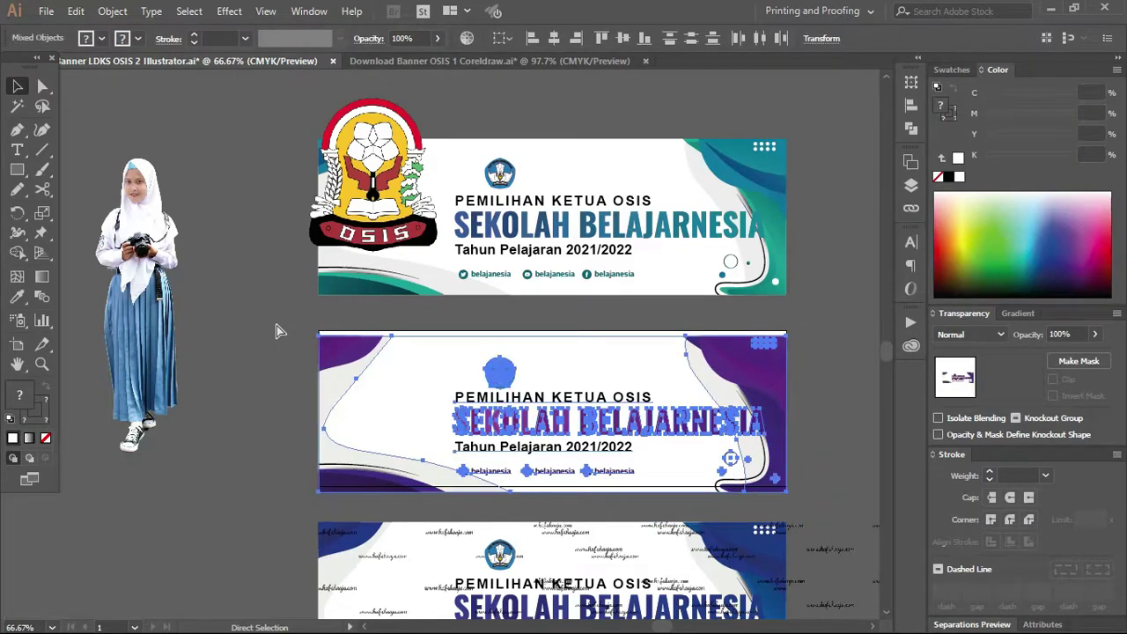
pyautogui.hotkey('ctrl', 'g')
pyautogui.click(502, 37)
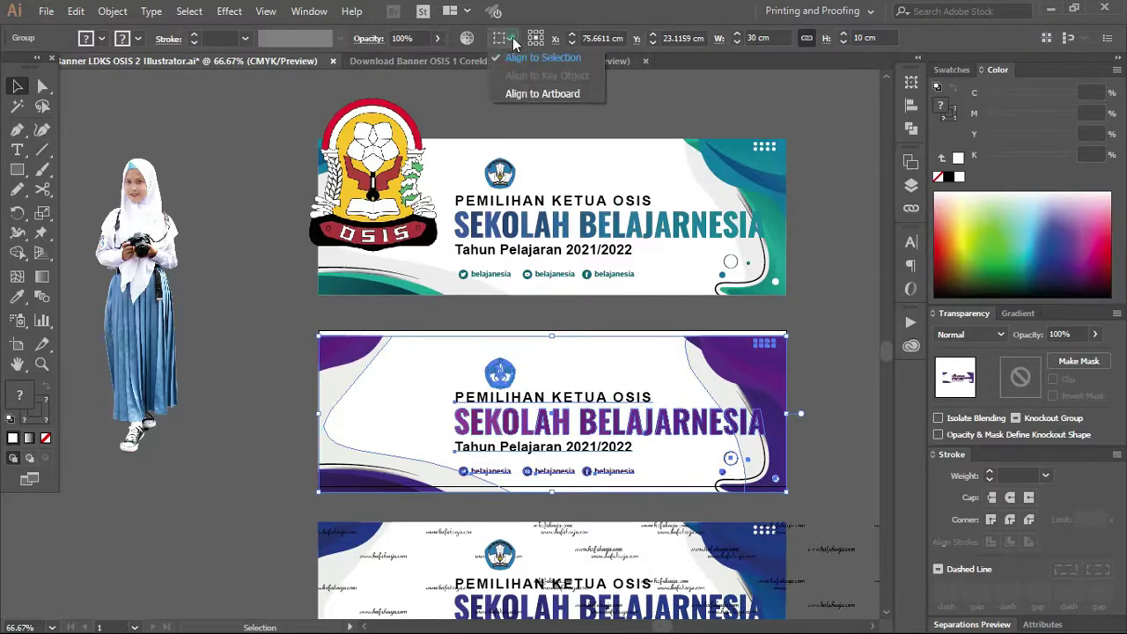
pyautogui.click(522, 93)
pyautogui.click(625, 37)
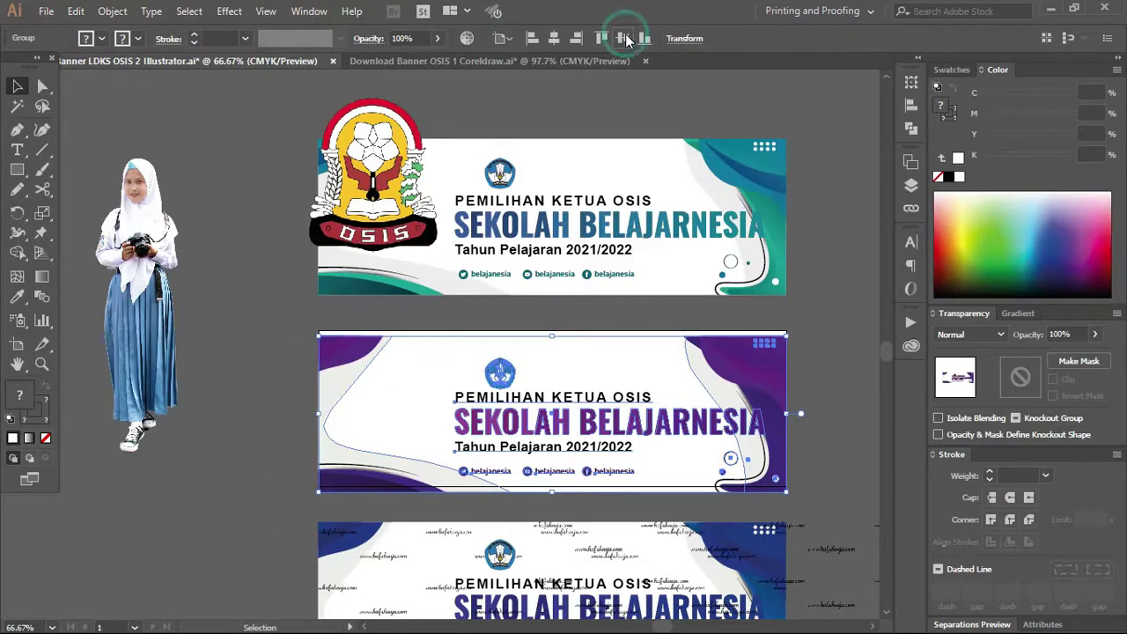
# Put the student photo at the purple banner's left and the OSIS logo by the Tut Wuri logo.
pyautogui.click(813, 327)
pyautogui.moveTo(736, 314); pyautogui.dragTo(777, 323)
pyautogui.moveTo(403, 180); pyautogui.dragTo(268, 388)
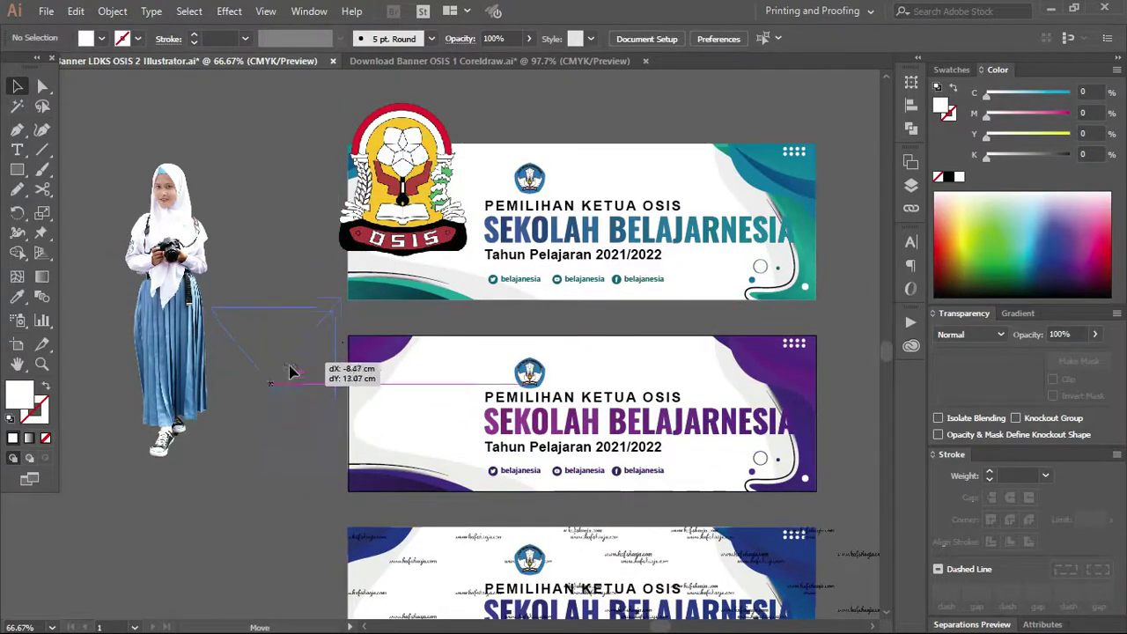
pyautogui.moveTo(389, 342); pyautogui.dragTo(484, 347)
pyautogui.moveTo(300, 286); pyautogui.dragTo(264, 370)
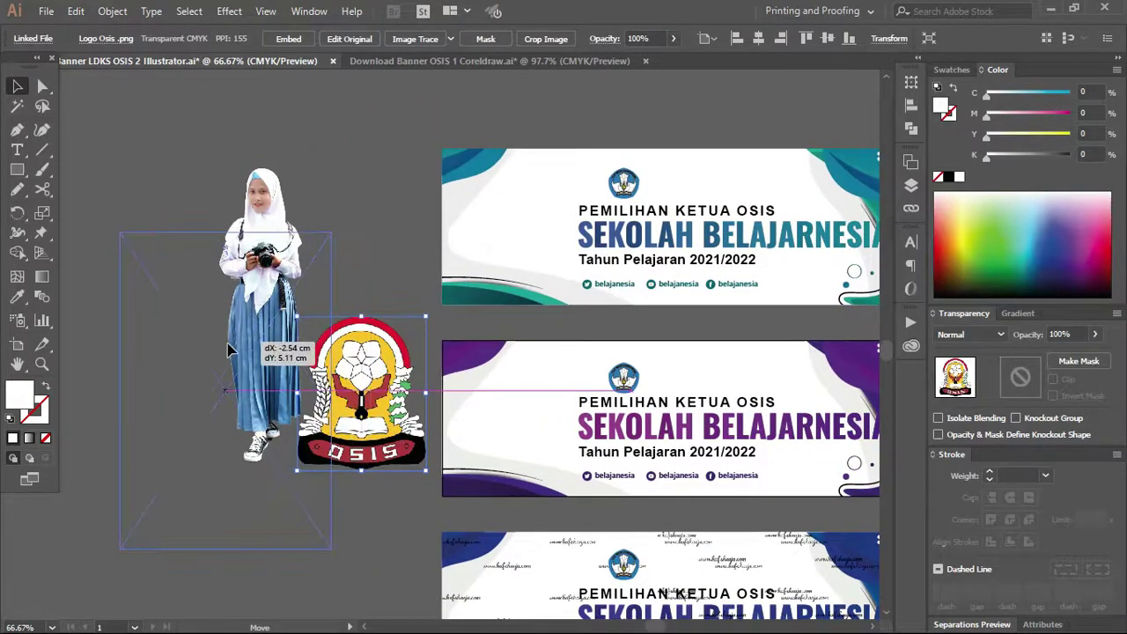
pyautogui.moveTo(361, 399)
pyautogui.mouseDown()
pyautogui.moveTo(384, 429)
pyautogui.moveTo(357, 454)
pyautogui.moveTo(685, 377)
pyautogui.moveTo(662, 381)
pyautogui.mouseUp()
pyautogui.moveTo(320, 395); pyautogui.dragTo(623, 491)
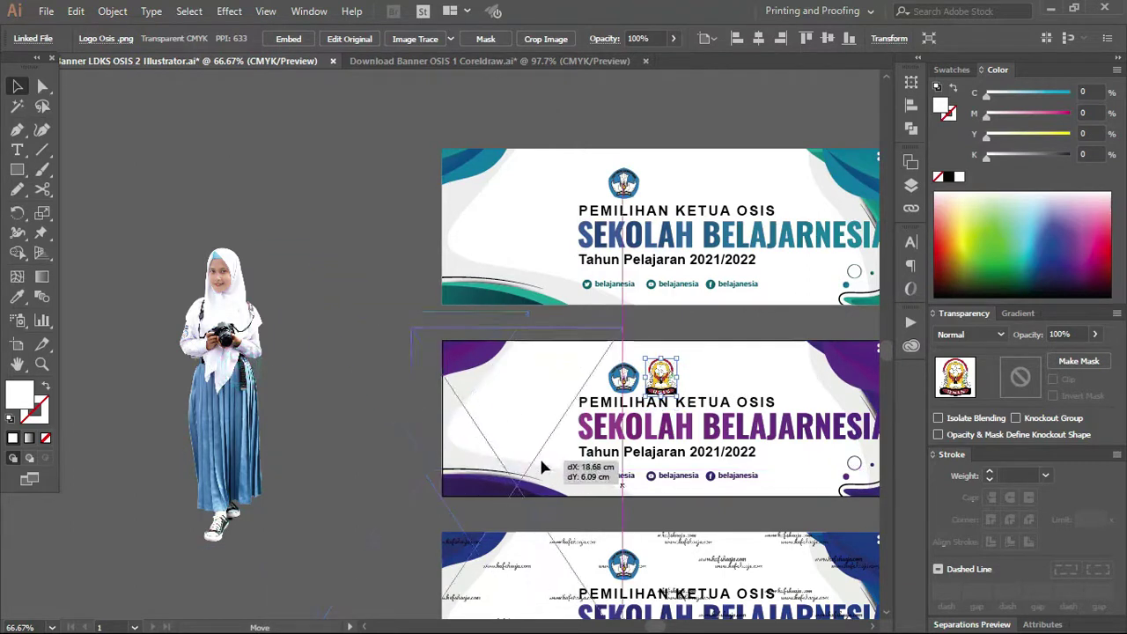
pyautogui.moveTo(467, 437); pyautogui.dragTo(438, 386)
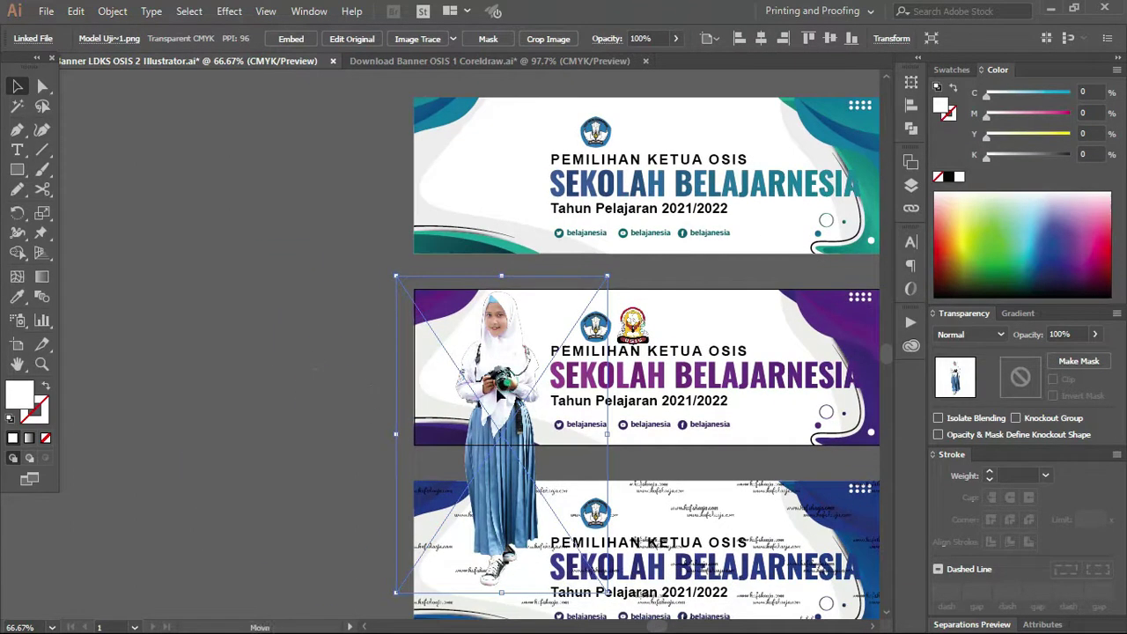
pyautogui.moveTo(516, 379); pyautogui.dragTo(499, 390)
# Shrink the OSIS logo slightly and zoom in on the purple banner.
pyautogui.click(632, 327)
pyautogui.moveTo(649, 309)
pyautogui.mouseDown()
pyautogui.moveTo(642, 323)
pyautogui.moveTo(565, 326)
pyautogui.moveTo(574, 336)
pyautogui.mouseUp()
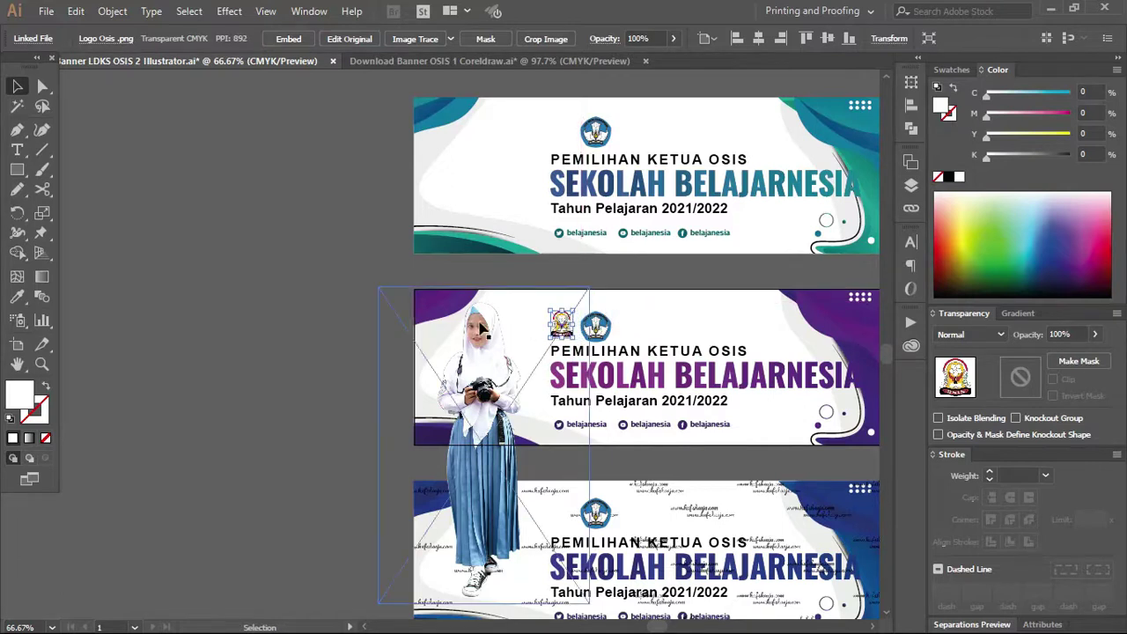
pyautogui.press('z')
pyautogui.moveTo(639, 403); pyautogui.dragTo(689, 441)
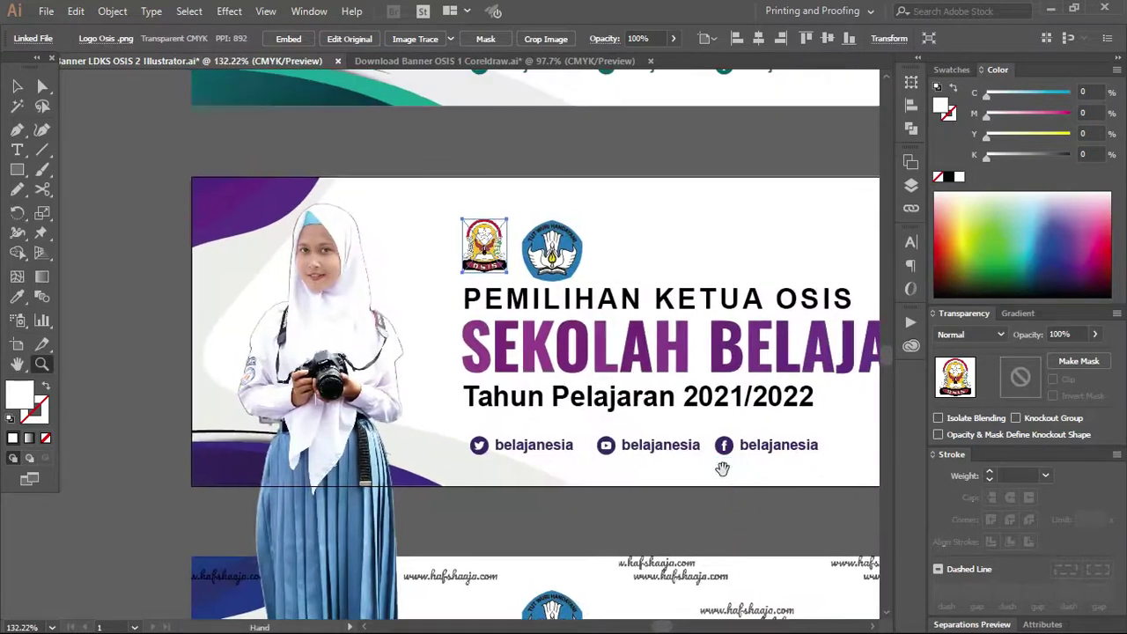
# Ungroup the purple banner artwork.
pyautogui.press('v')
pyautogui.click(555, 256)
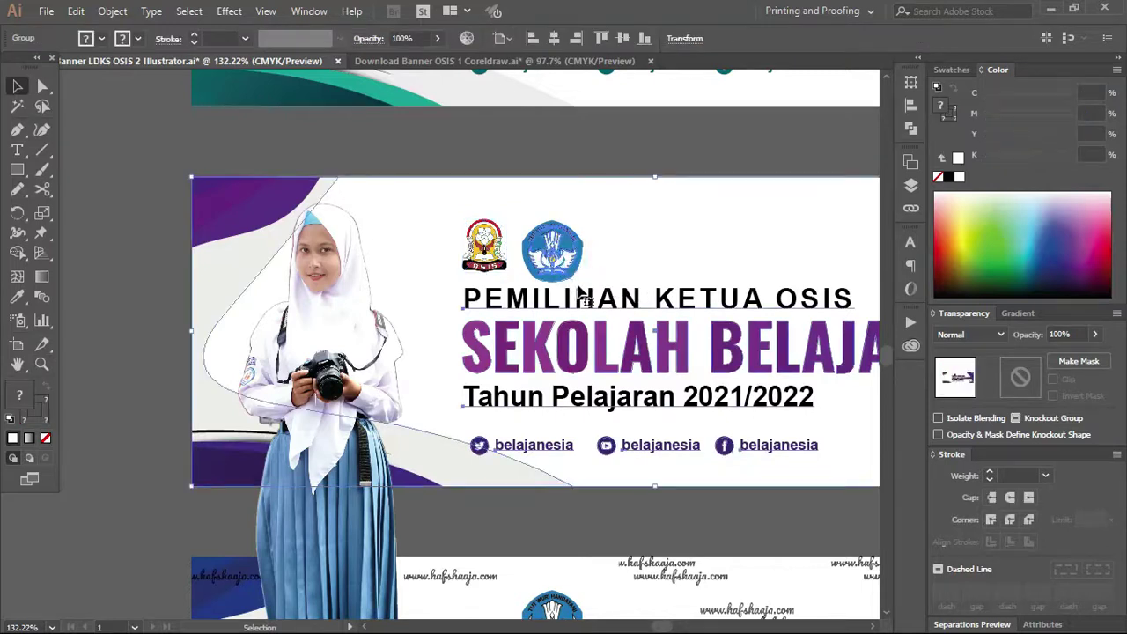
pyautogui.rightClick(564, 258)
pyautogui.click(610, 391)
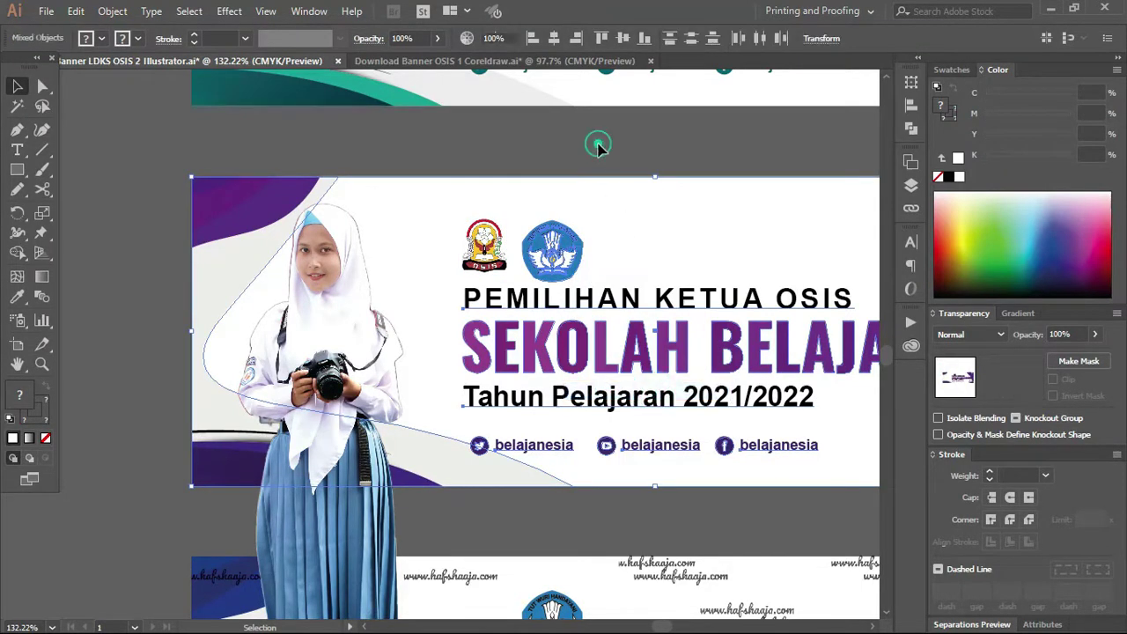
pyautogui.click(596, 144)
# Resize the blue ministry logo to about 1.75 cm, then zoom out to all three banners.
pyautogui.click(570, 257)
pyautogui.moveTo(577, 276); pyautogui.dragTo(577, 279)
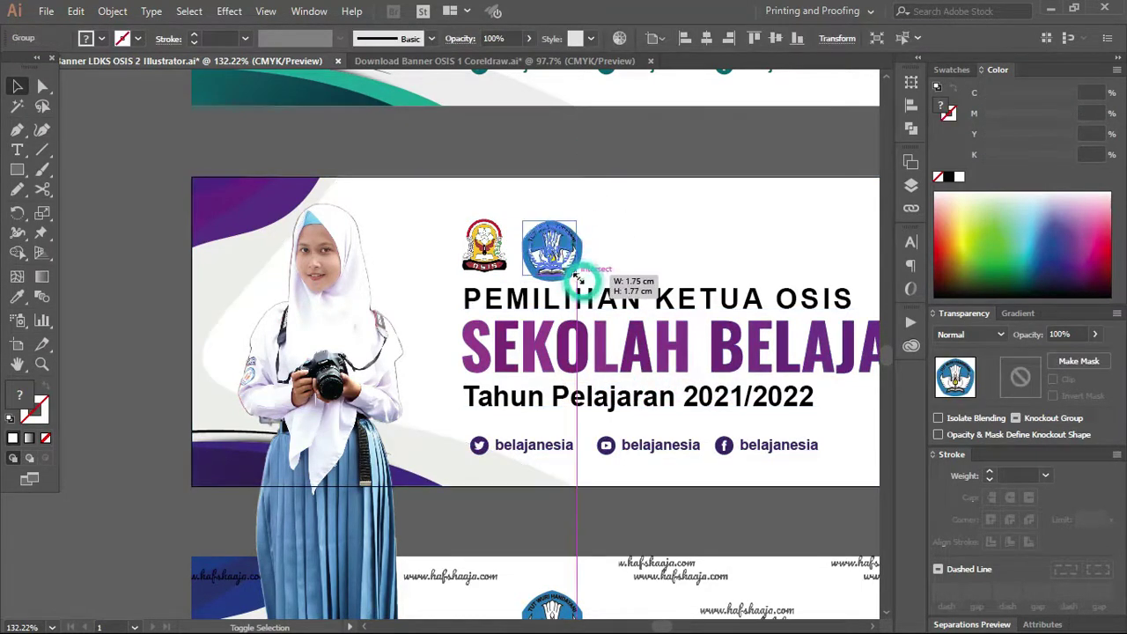
pyautogui.click(563, 125)
pyautogui.moveTo(541, 173); pyautogui.dragTo(601, 155)
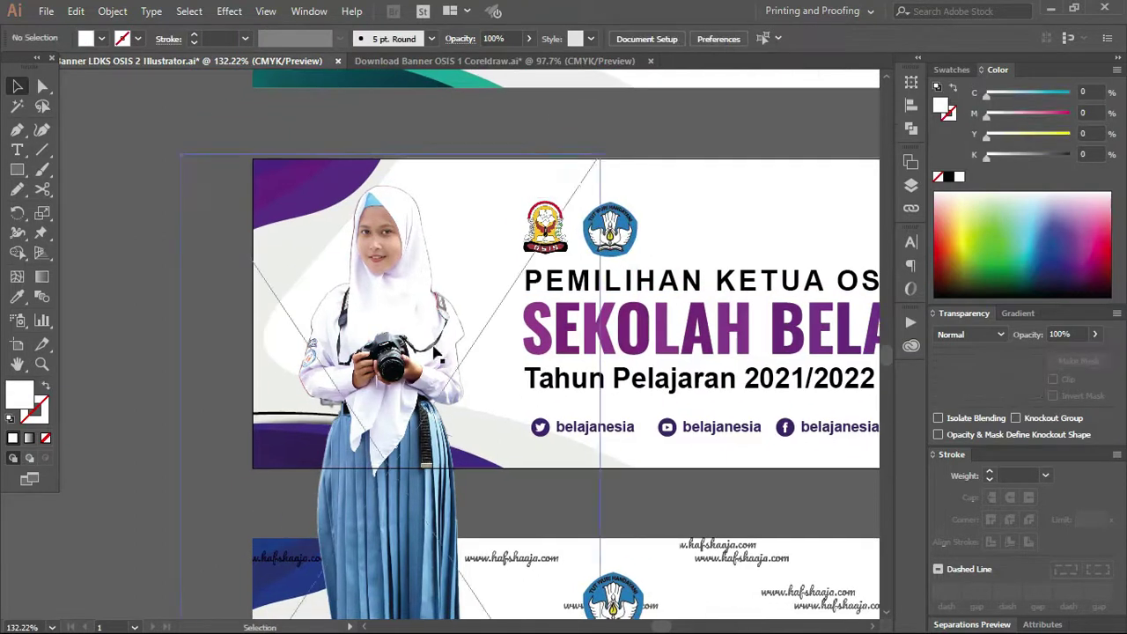
pyautogui.click(426, 361)
pyautogui.scroll(-2, 425, 361)
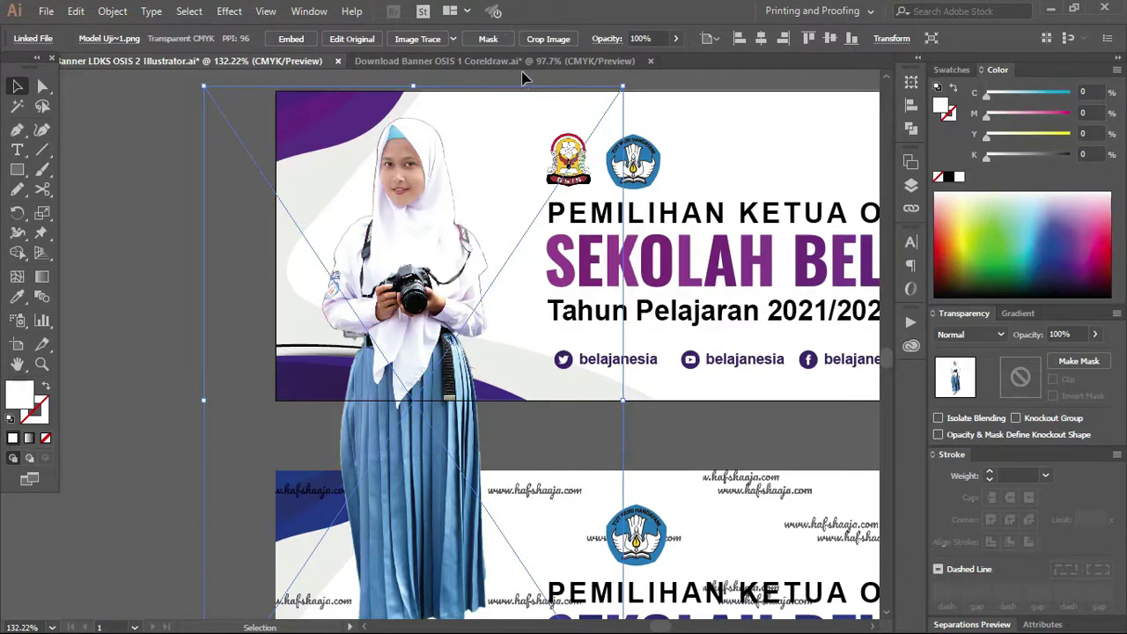
pyautogui.hotkey('ctrl', '-')
pyautogui.hotkey('ctrl', '-')
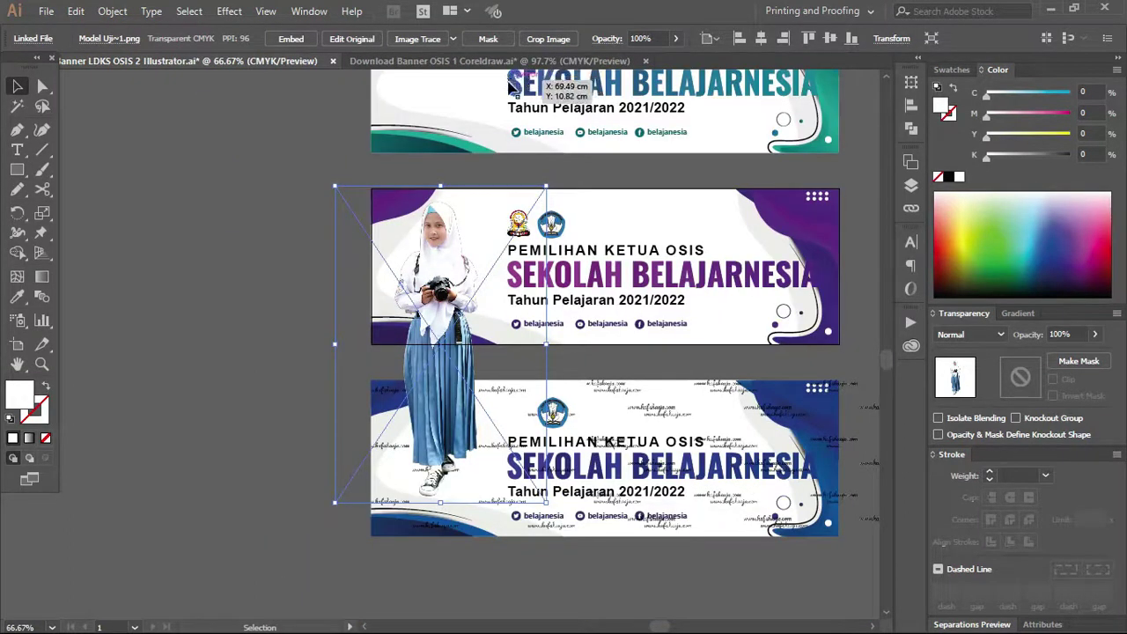
# Shrink the student photo proportionally and nudge it into place.
pyautogui.click(513, 174)
pyautogui.click(451, 227)
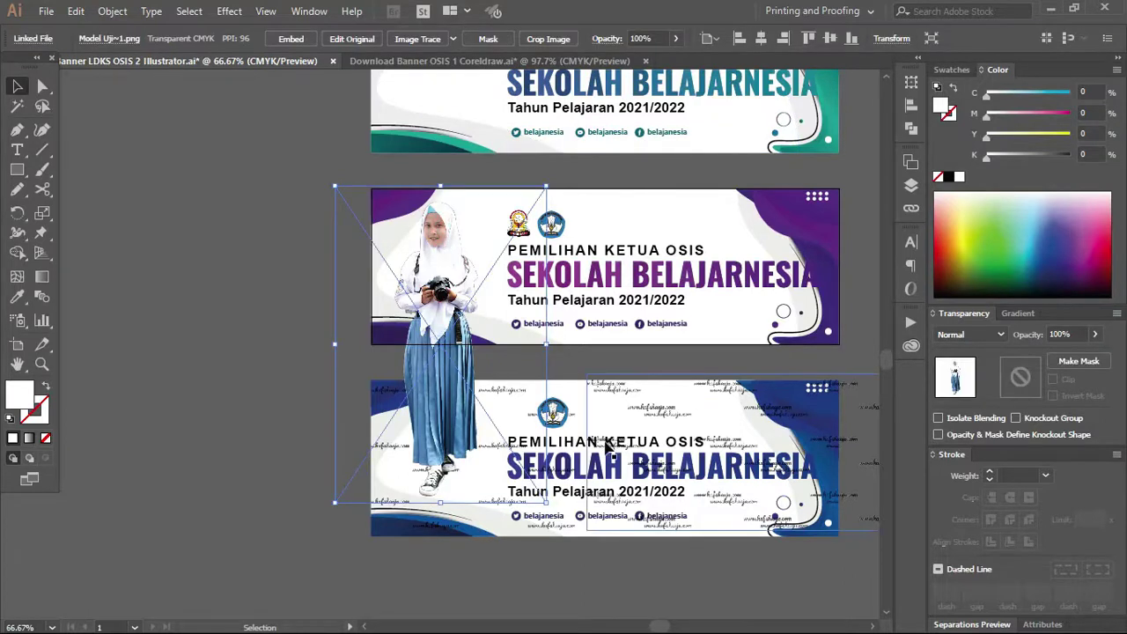
pyautogui.moveTo(546, 503); pyautogui.dragTo(527, 475)
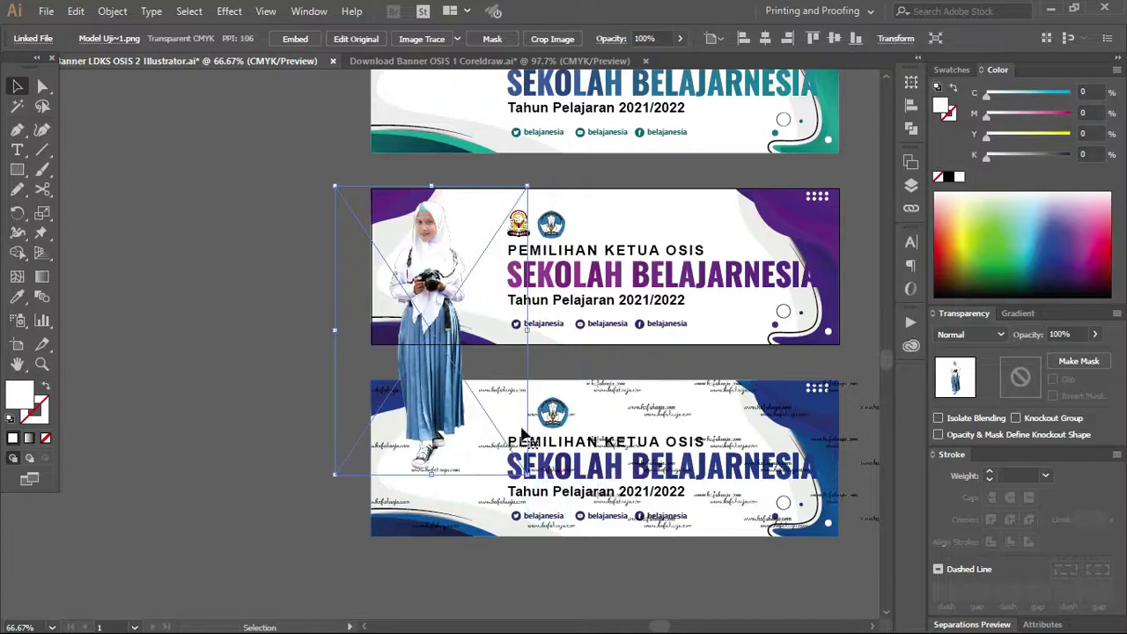
pyautogui.moveTo(445, 296); pyautogui.dragTo(449, 295)
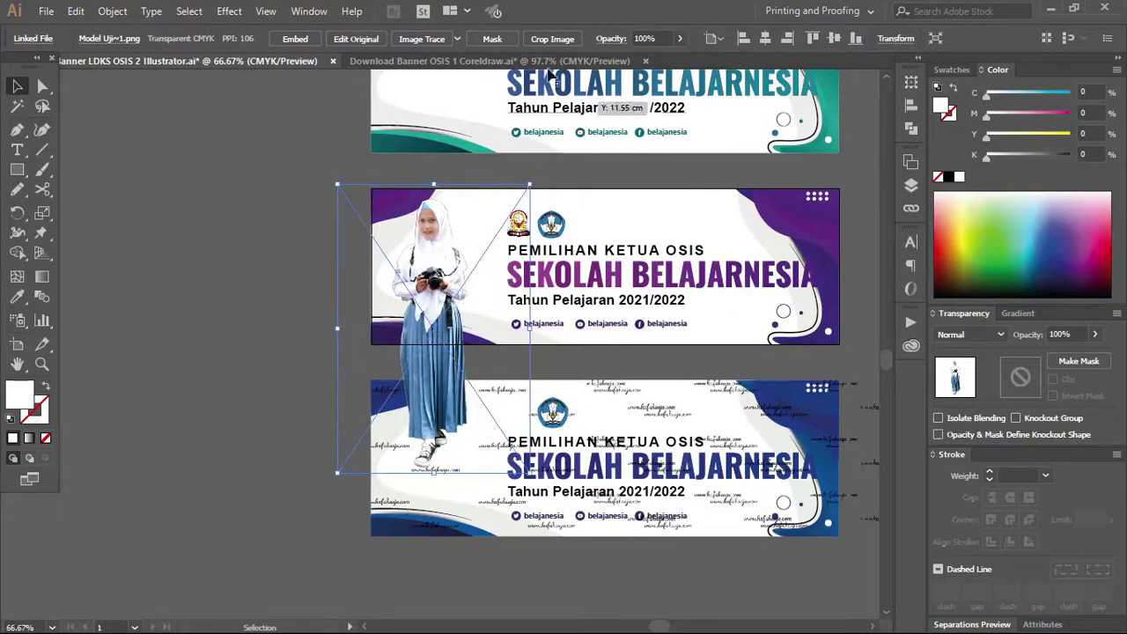
# Crop the student photo to the purple banner's left-end bounds.
pyautogui.click(559, 40)
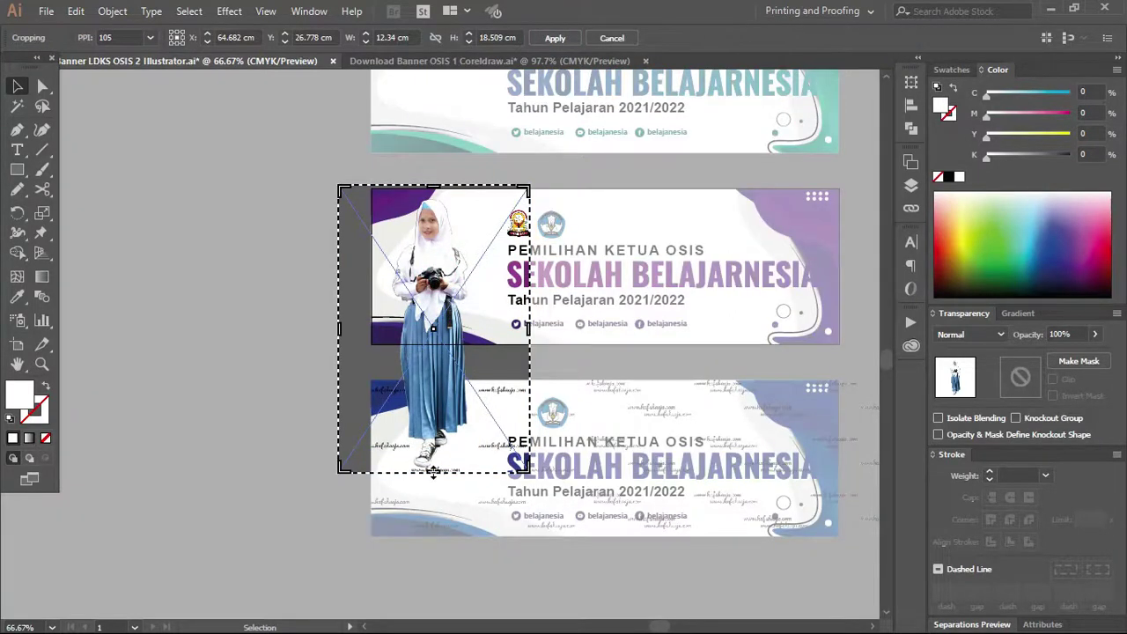
pyautogui.moveTo(433, 471); pyautogui.dragTo(448, 346)
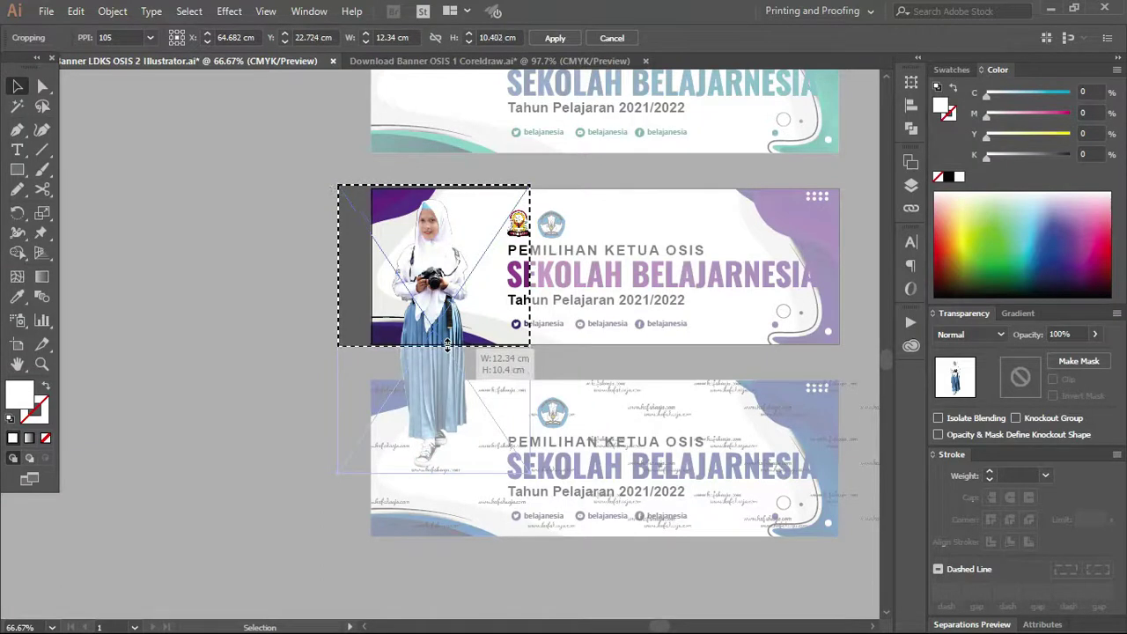
pyautogui.moveTo(447, 346); pyautogui.dragTo(448, 343)
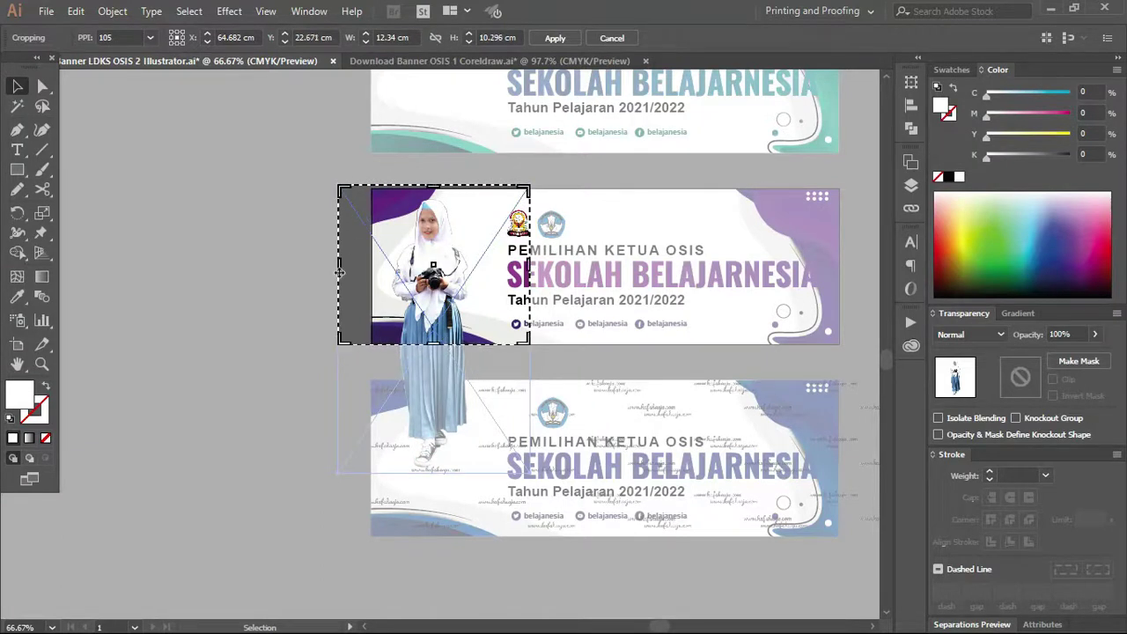
pyautogui.moveTo(340, 265); pyautogui.dragTo(371, 266)
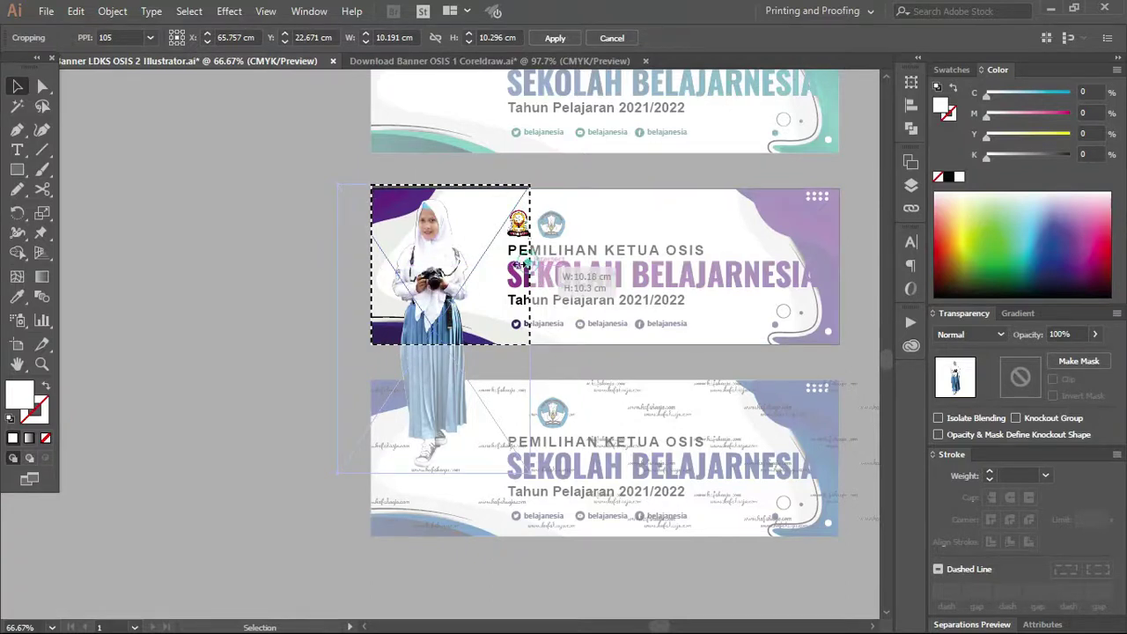
pyautogui.moveTo(529, 265); pyautogui.dragTo(496, 266)
pyautogui.moveTo(439, 188); pyautogui.dragTo(439, 194)
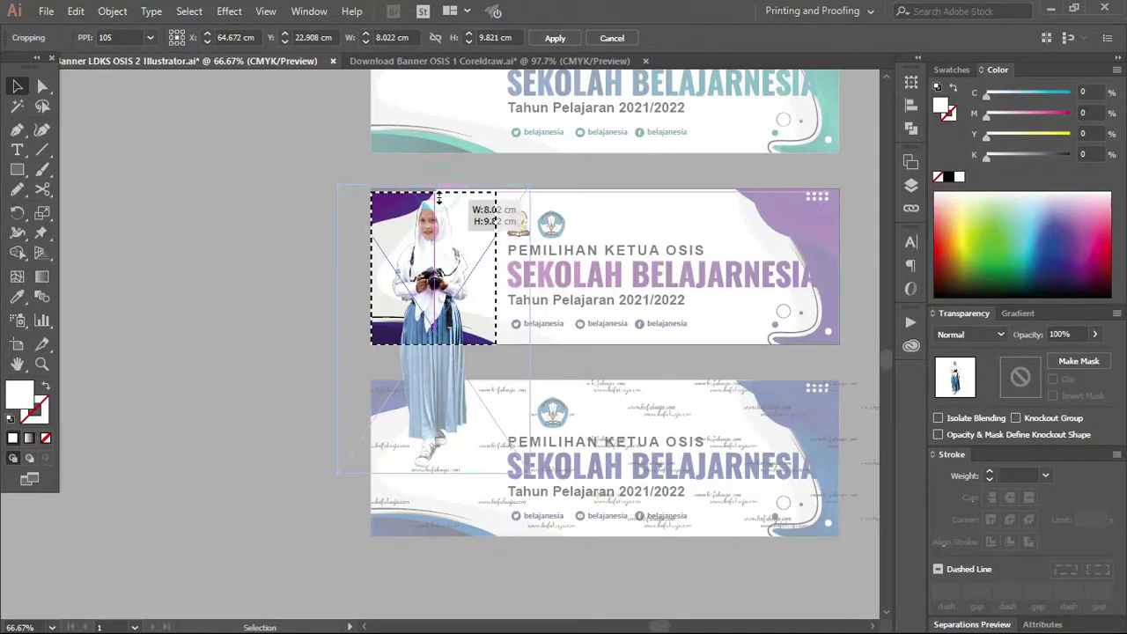
pyautogui.press('Return')
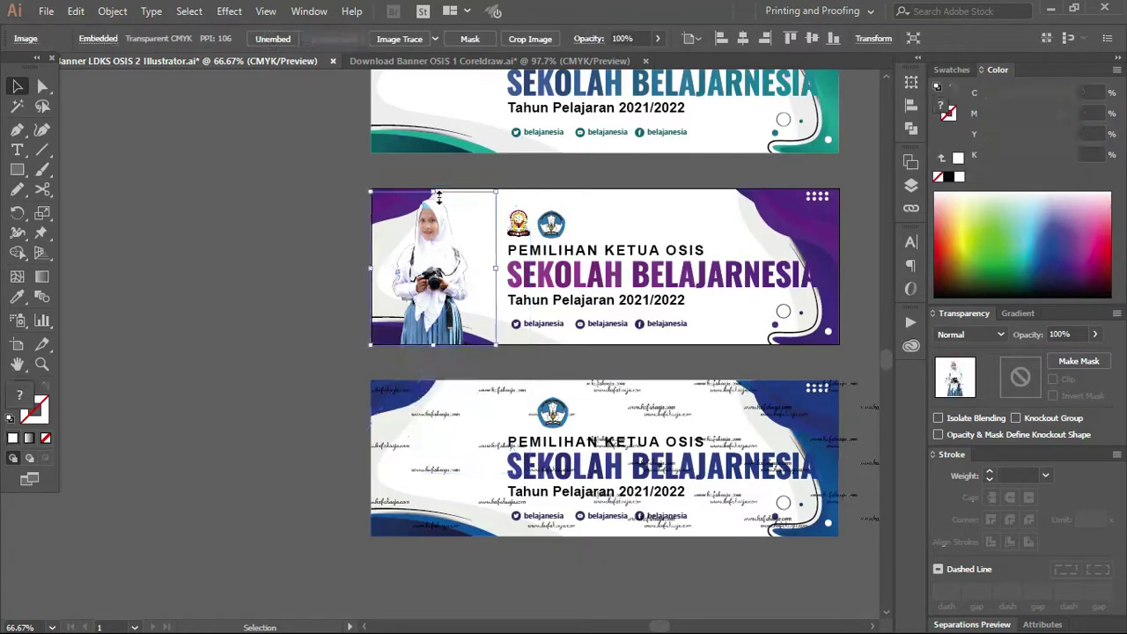
pyautogui.click(310, 201)
# Zoom in and align the student photo to the banner's bottom edge.
pyautogui.press('z')
pyautogui.moveTo(317, 163); pyautogui.dragTo(661, 388)
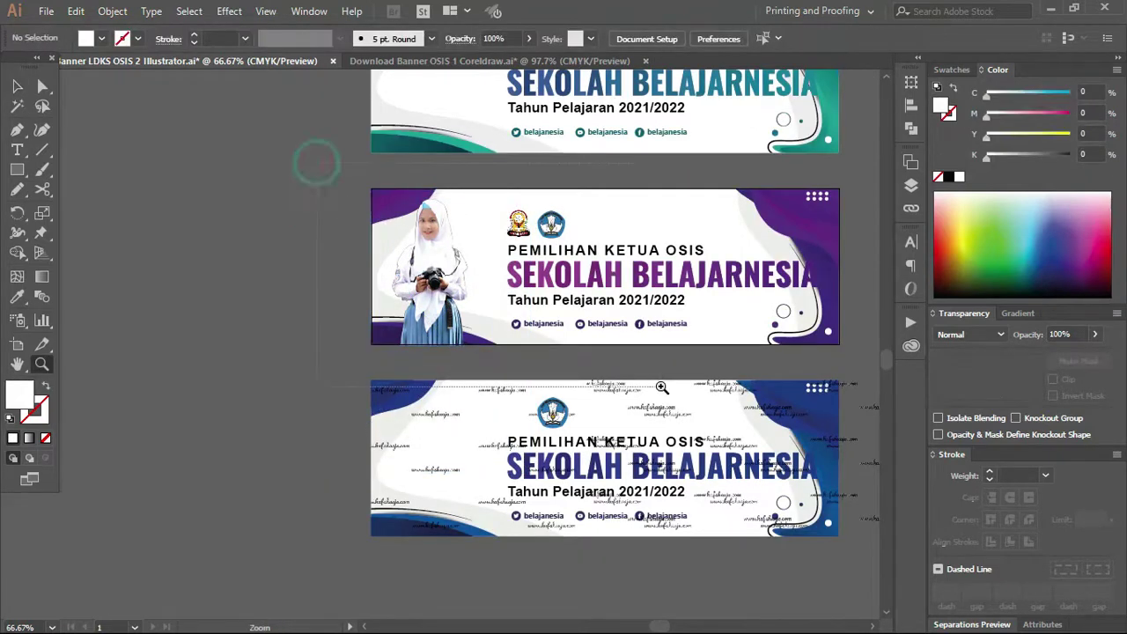
pyautogui.click(478, 284)
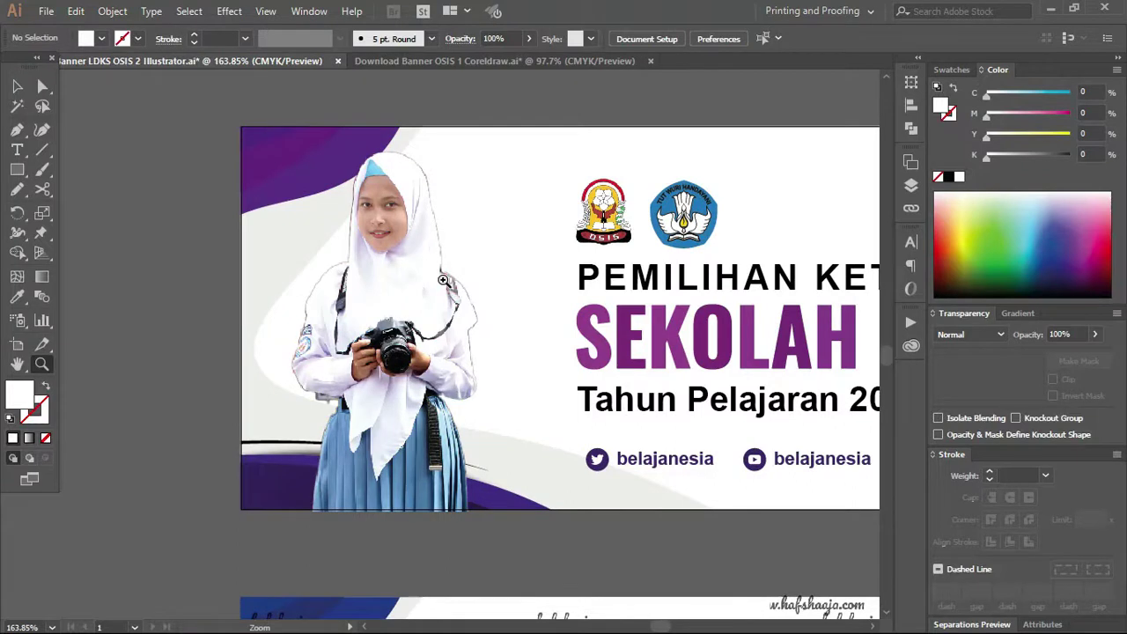
pyautogui.press('v')
pyautogui.click(420, 331)
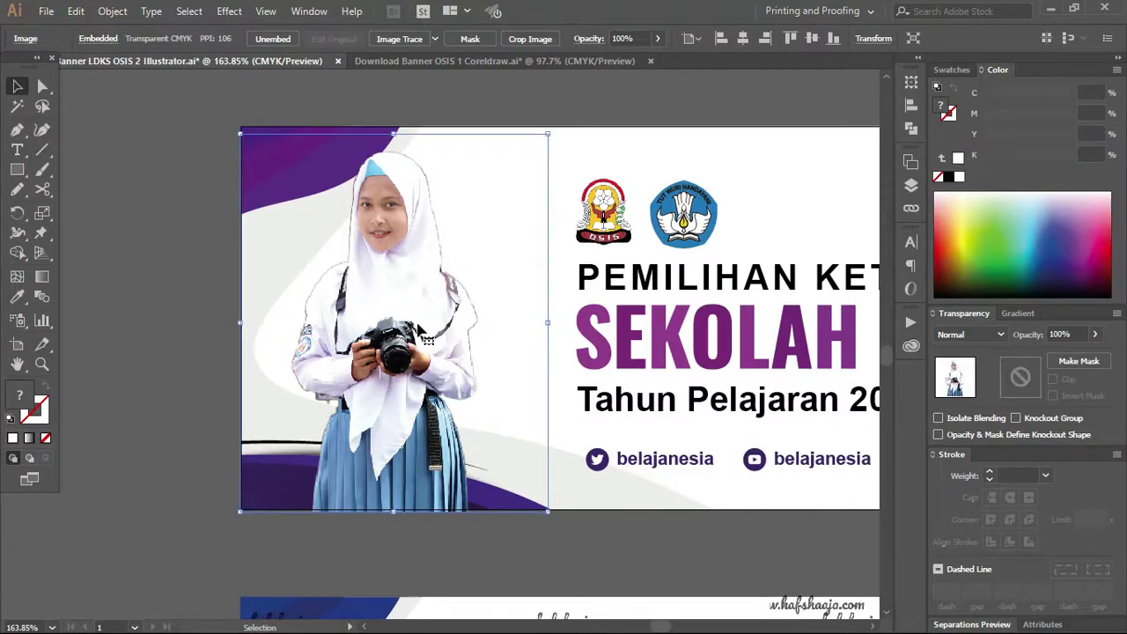
pyautogui.click(833, 39)
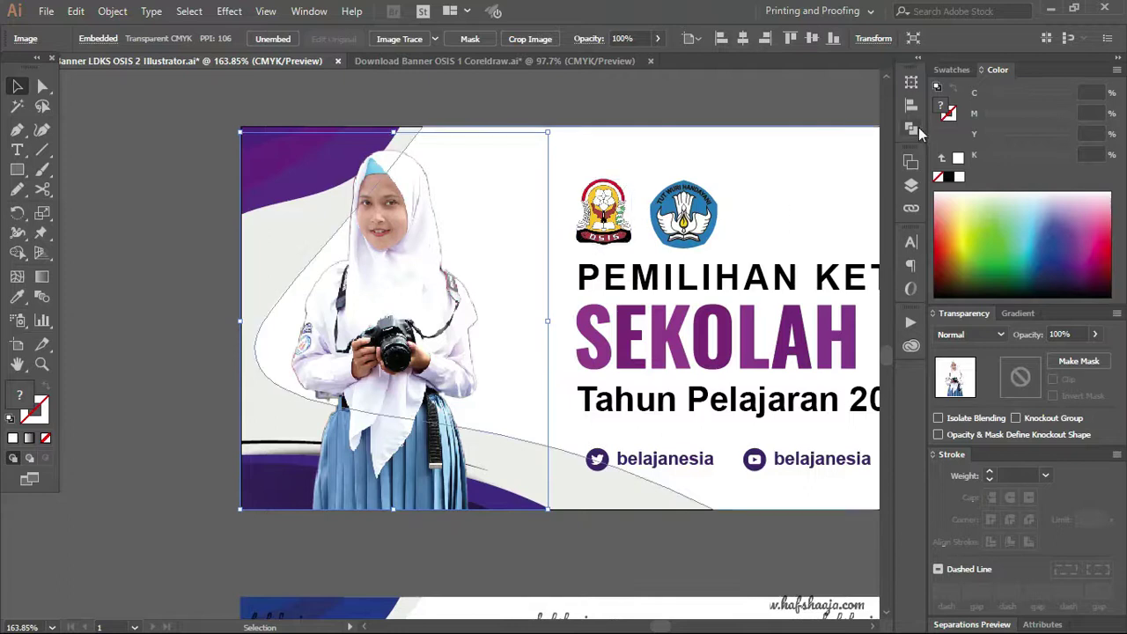
# Move the photo just above the Clip Group in Layers, check the background, then remove the photo.
pyautogui.click(911, 186)
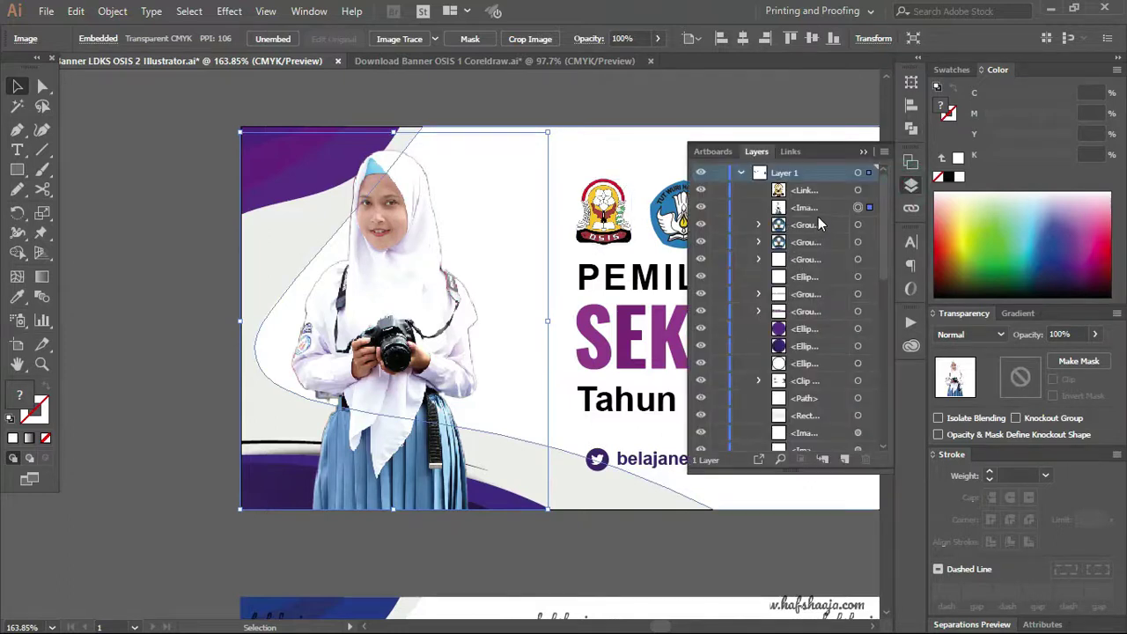
pyautogui.moveTo(826, 210); pyautogui.dragTo(819, 357)
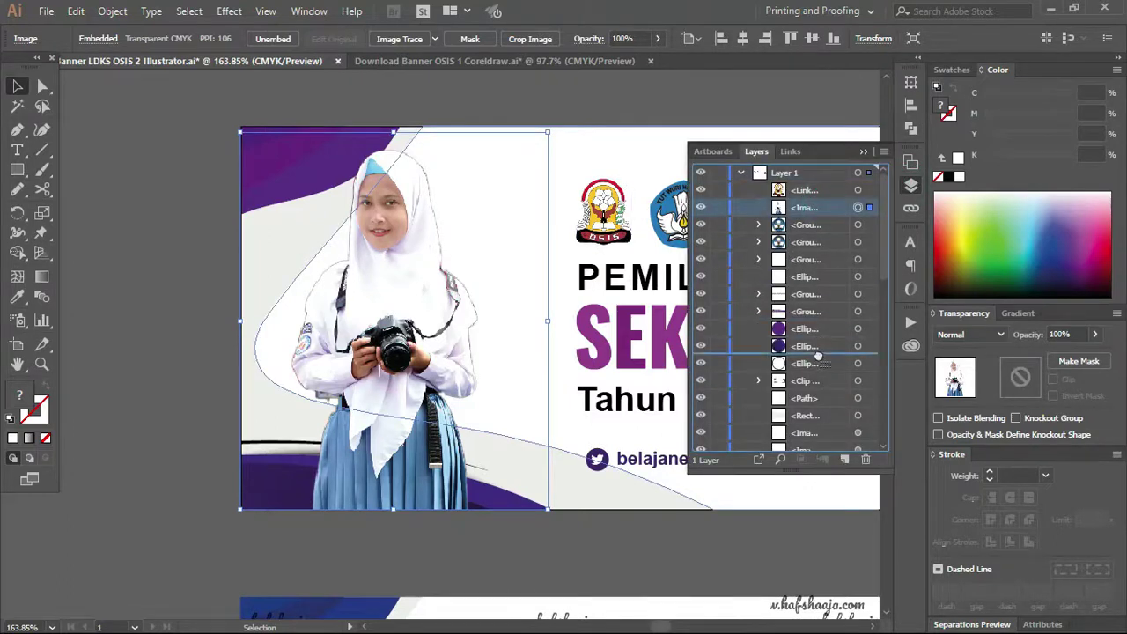
pyautogui.scroll(-3, 822, 264)
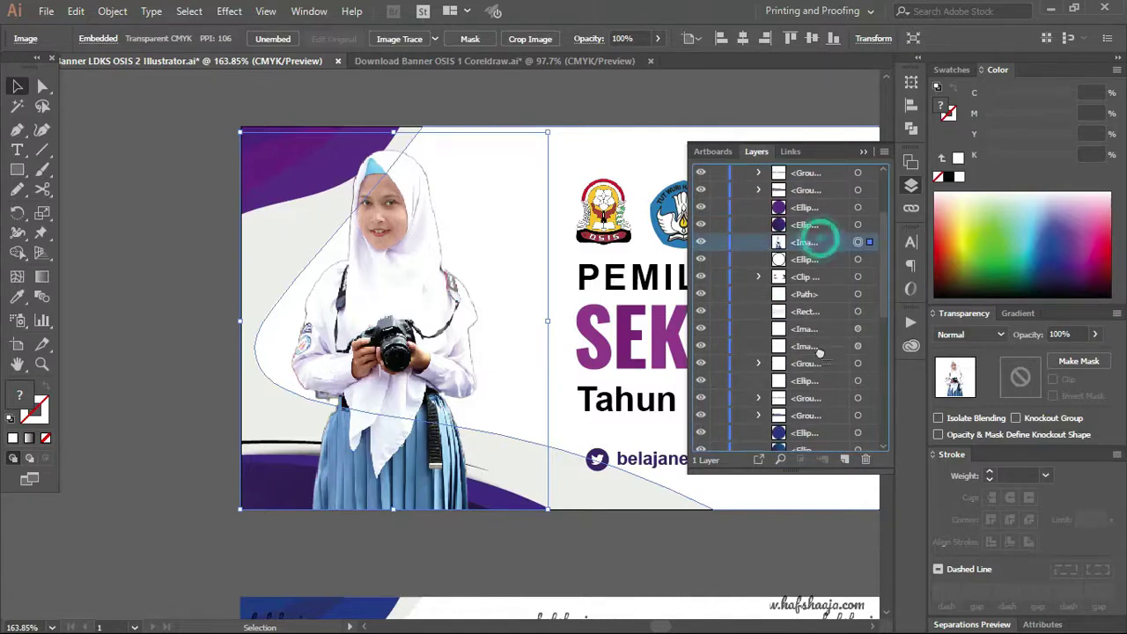
pyautogui.moveTo(821, 245)
pyautogui.mouseDown()
pyautogui.moveTo(821, 374)
pyautogui.moveTo(823, 259)
pyautogui.mouseUp()
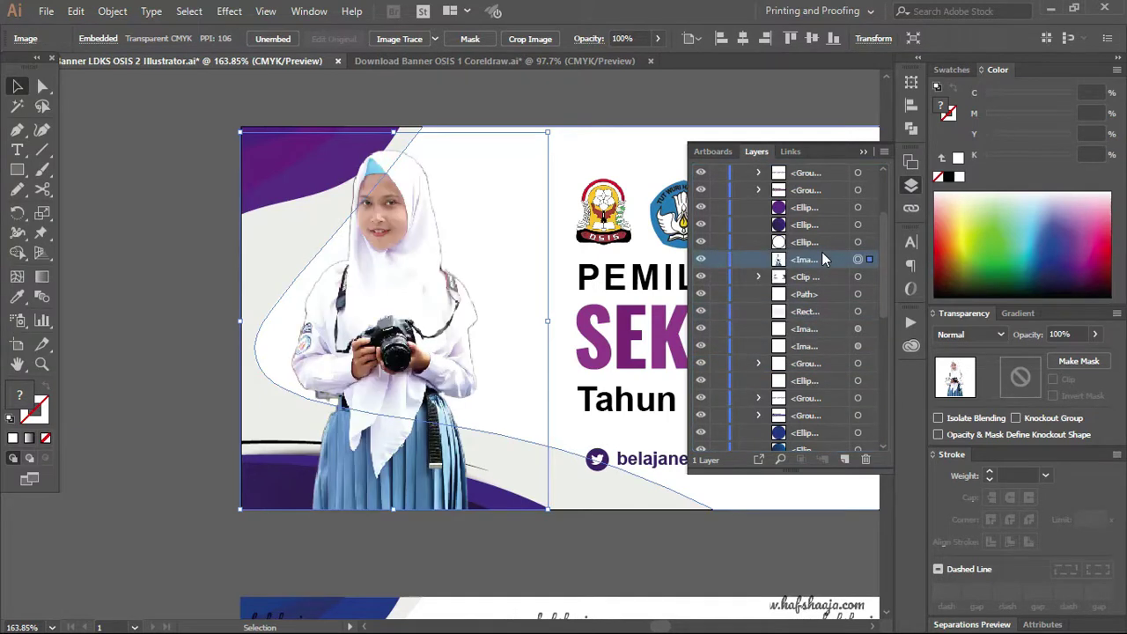
pyautogui.click(823, 280)
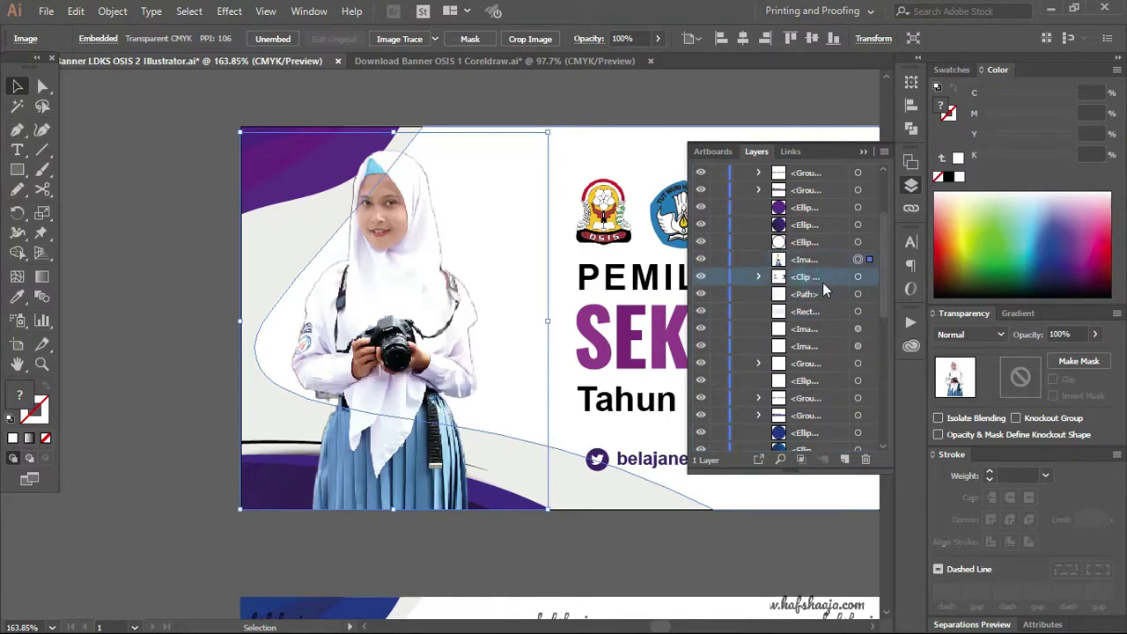
pyautogui.click(701, 276)
pyautogui.click(702, 277)
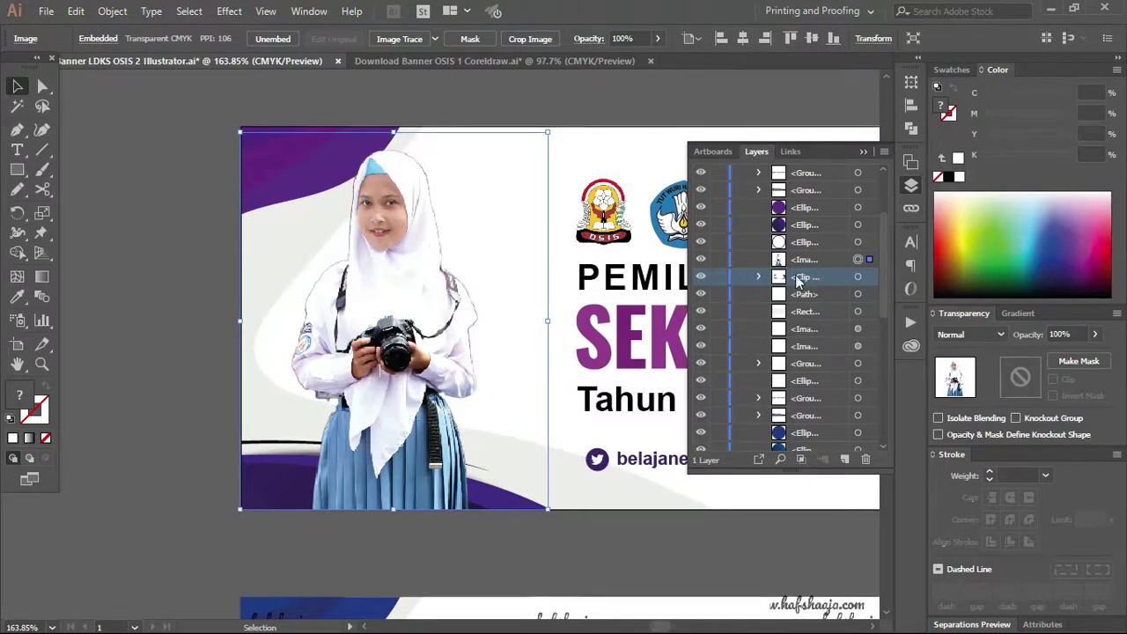
pyautogui.press('Delete')
# Unhide the student photo and move it into the clipped purple background group.
pyautogui.click(295, 207)
pyautogui.moveTo(291, 171); pyautogui.dragTo(265, 174)
pyautogui.hotkey('ctrl', 'z')
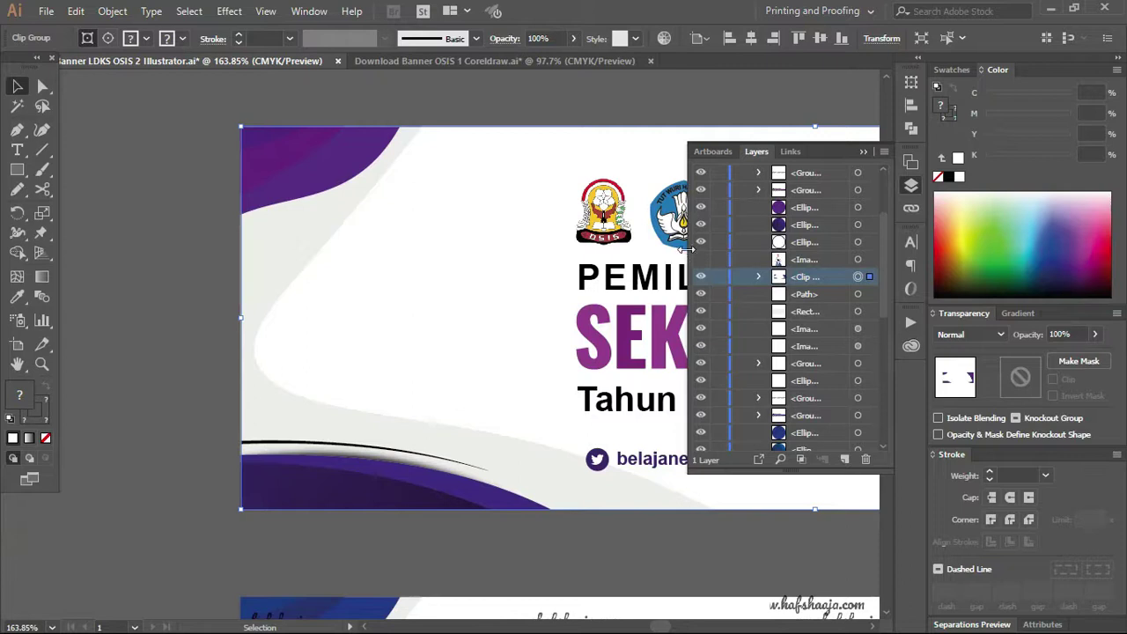
pyautogui.click(701, 259)
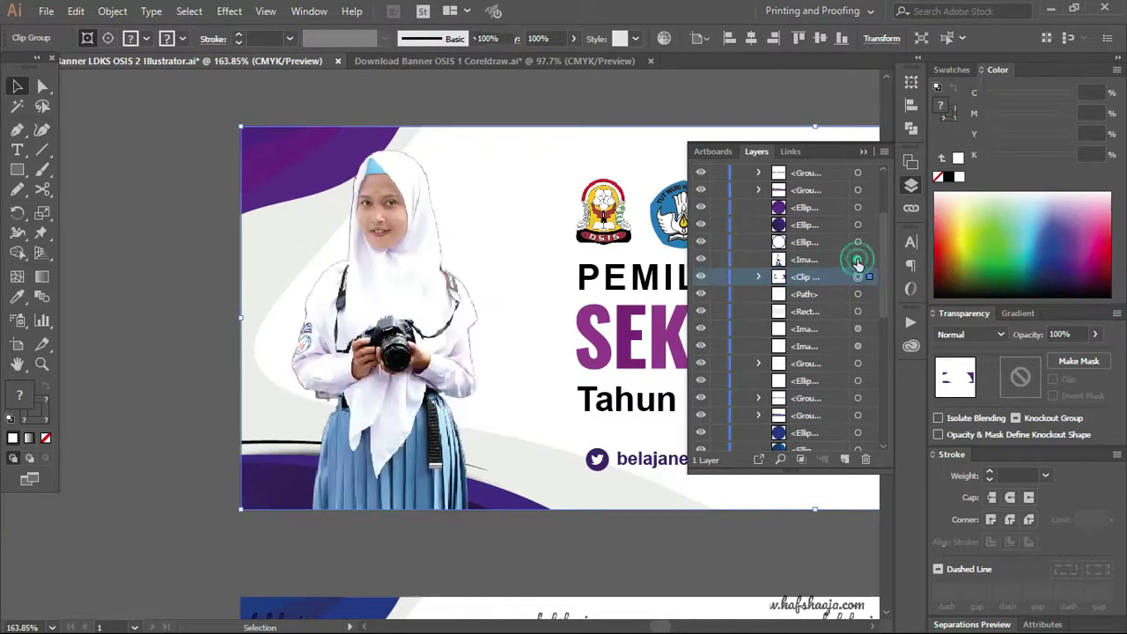
pyautogui.moveTo(859, 259); pyautogui.dragTo(858, 276)
# Keep the photo inside the clip group and isolate the clipped background for editing.
pyautogui.click(588, 291)
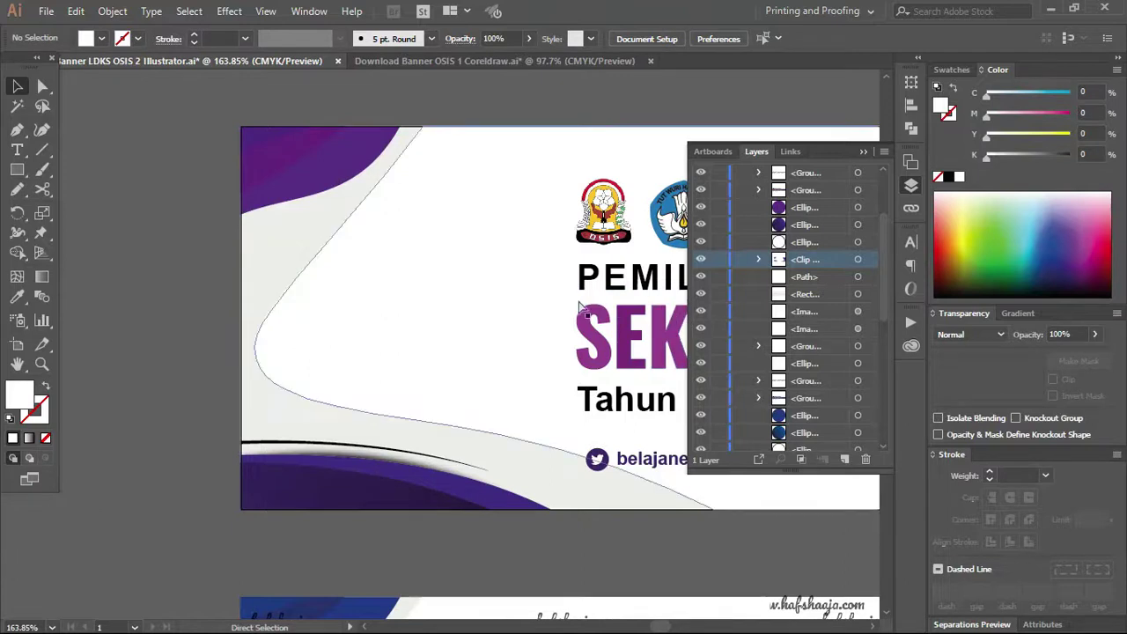
pyautogui.hotkey('ctrl', 'z')
pyautogui.hotkey('ctrl', 'shift', 'z')
pyautogui.rightClick(342, 169)
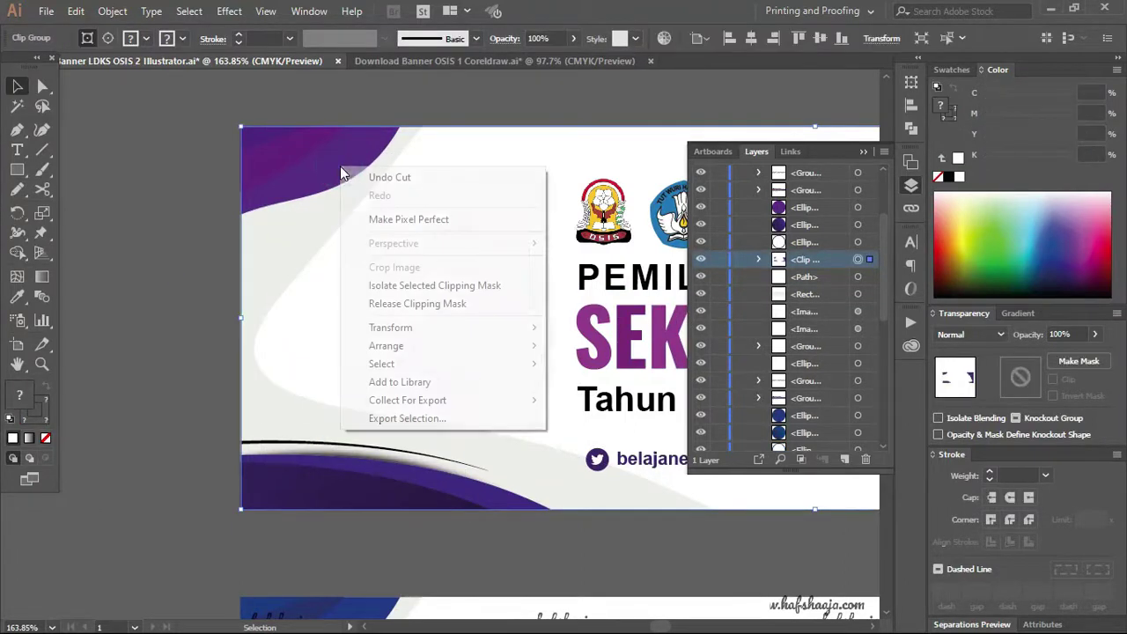
pyautogui.click(404, 285)
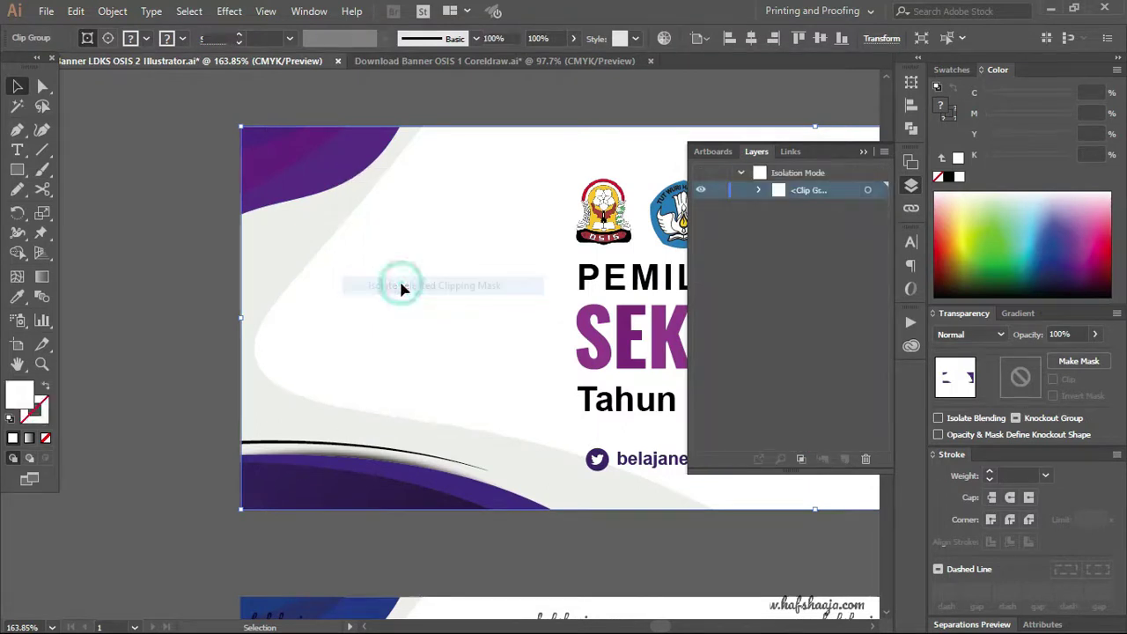
# Paste the student photo in place and stack it just behind the bottom purple wave.
pyautogui.doubleClick(327, 173)
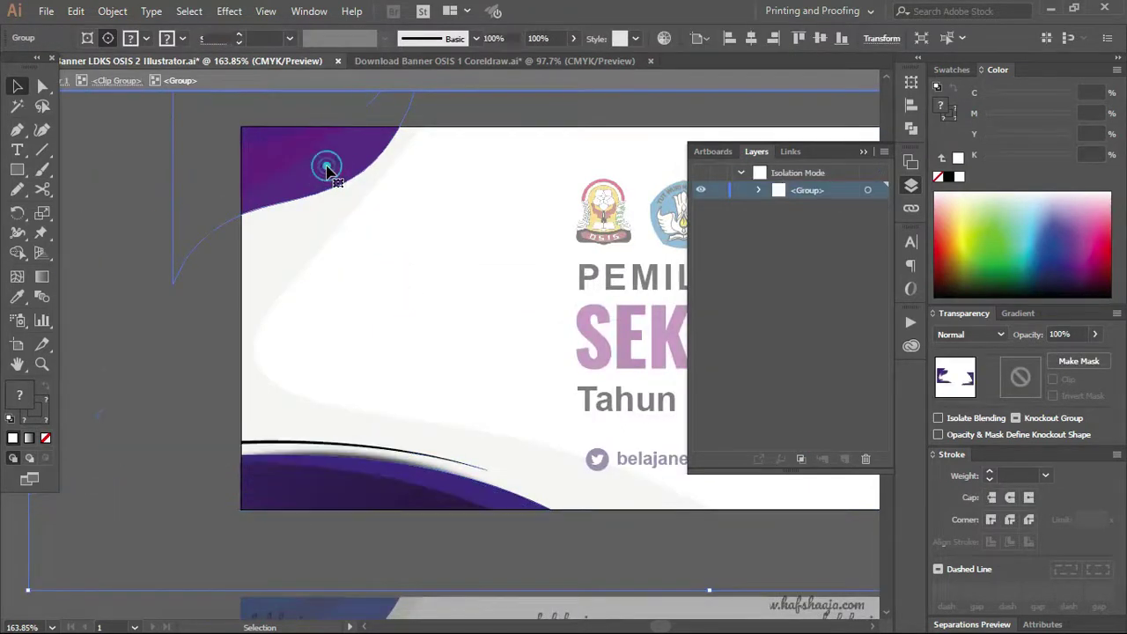
pyautogui.click(315, 468)
pyautogui.click(411, 558)
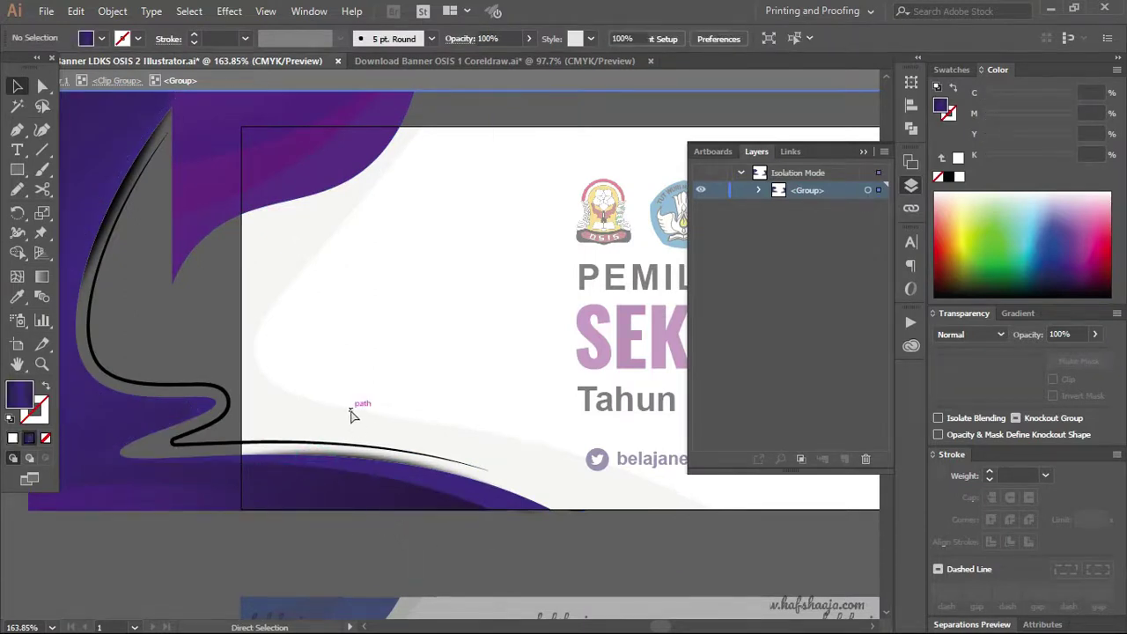
pyautogui.hotkey('ctrl', 'f')
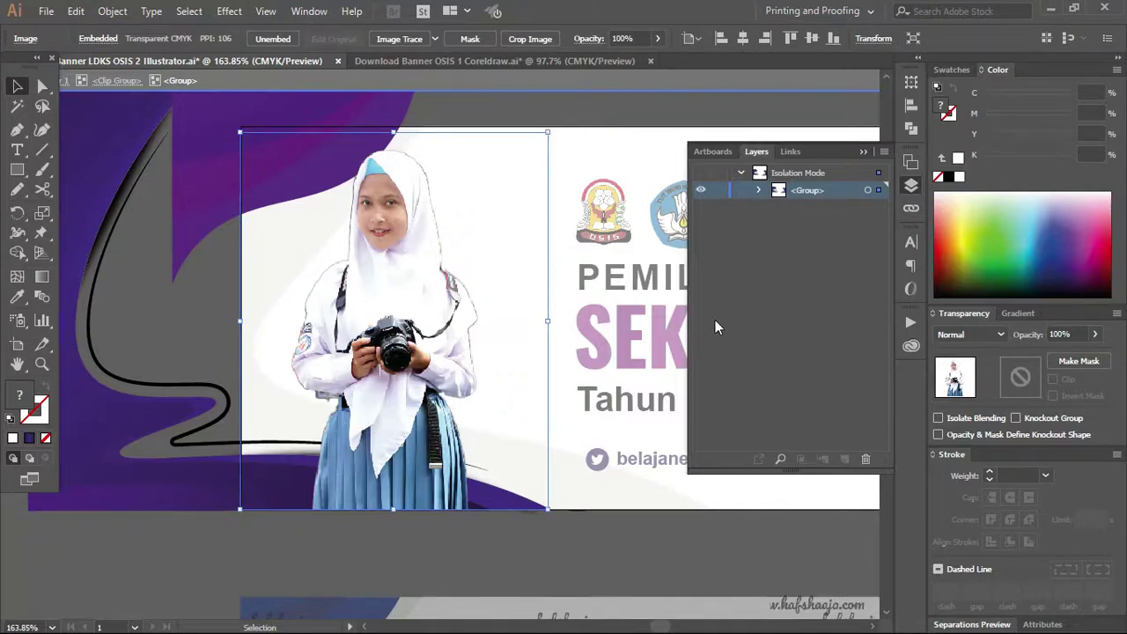
pyautogui.click(759, 191)
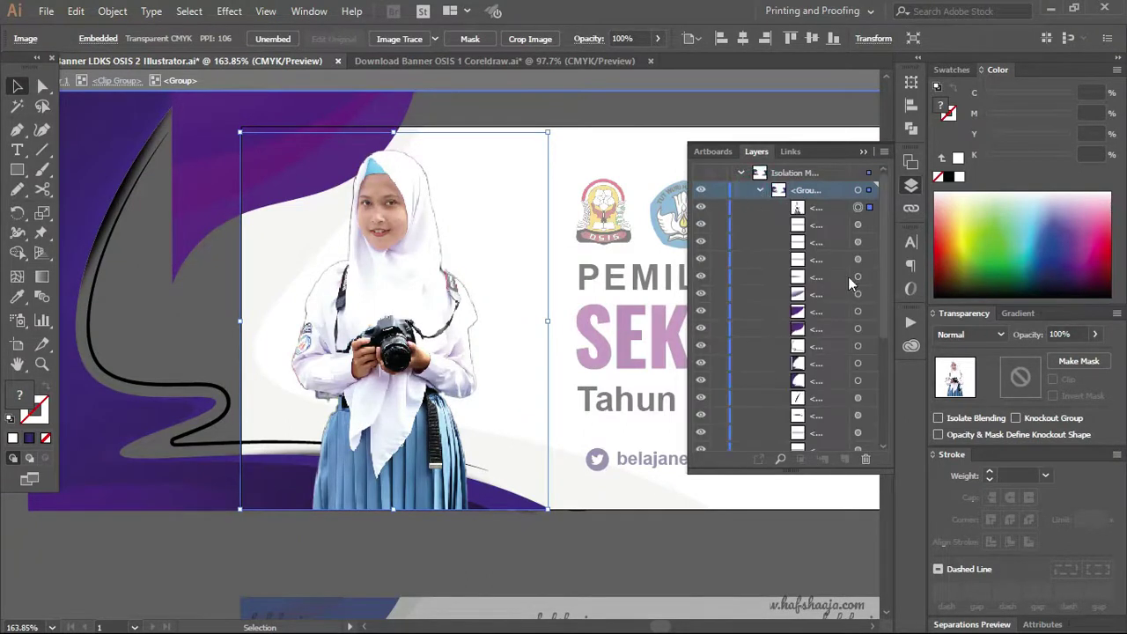
pyautogui.moveTo(837, 208); pyautogui.dragTo(837, 377)
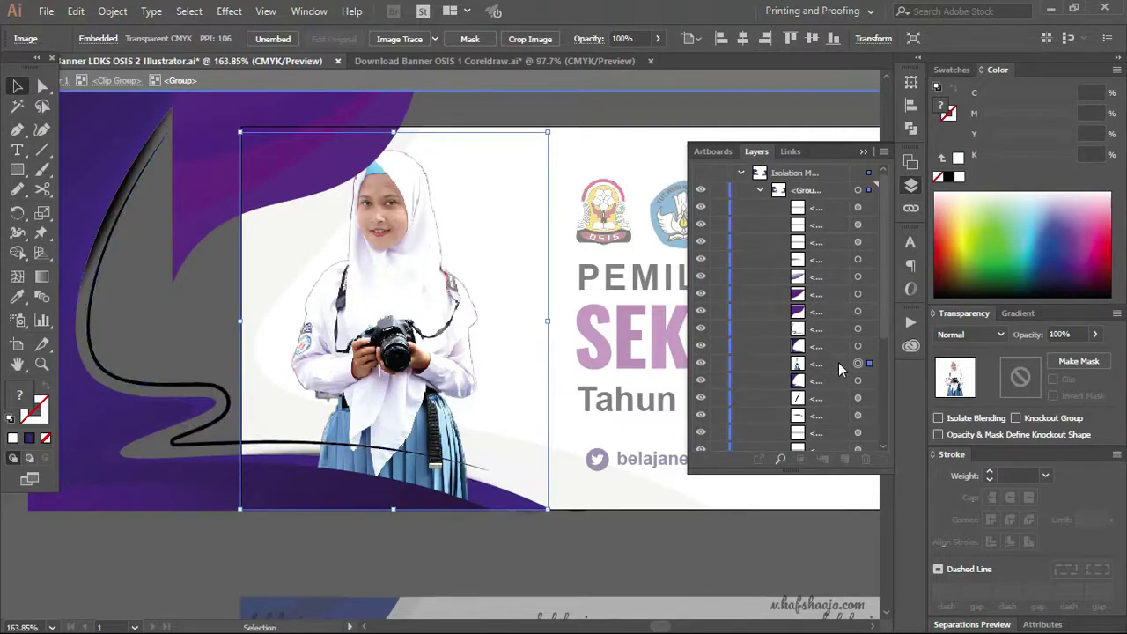
pyautogui.moveTo(840, 370); pyautogui.dragTo(839, 398)
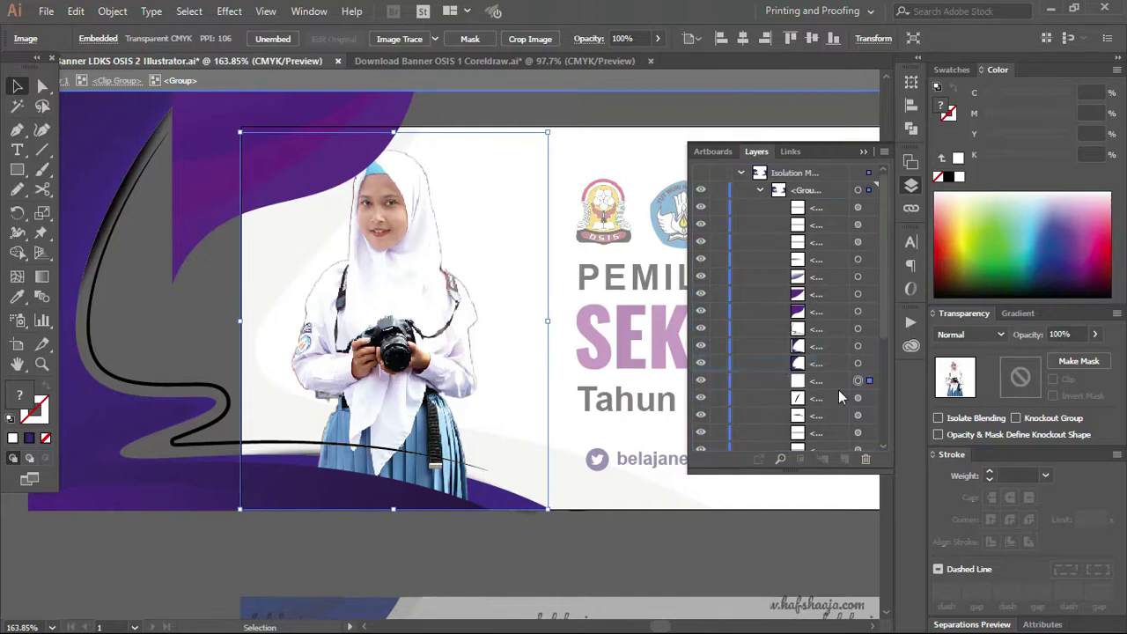
# Group the three top-left purple shapes and move the group behind the student photo.
pyautogui.scroll(1, 348, 295)
pyautogui.scroll(5, 361, 246)
pyautogui.scroll(1, 368, 240)
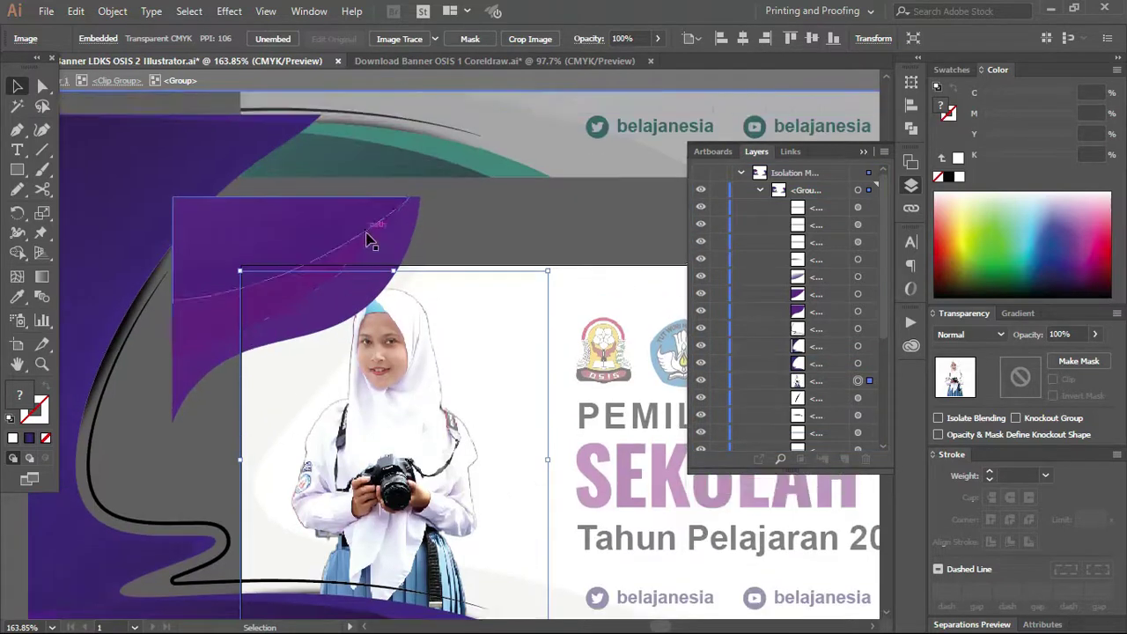
pyautogui.click(368, 240)
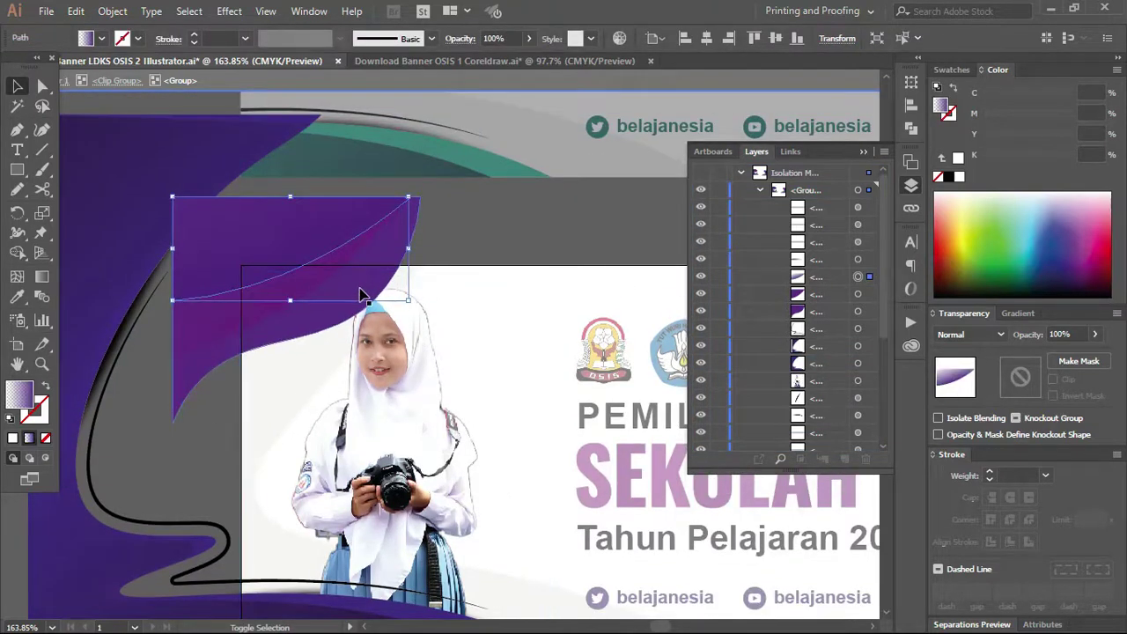
pyautogui.keyDown('shift'); pyautogui.click(361, 294); pyautogui.keyUp('shift')
pyautogui.keyDown('shift'); pyautogui.click(320, 267); pyautogui.keyUp('shift')
pyautogui.moveTo(325, 276); pyautogui.dragTo(284, 255)
pyautogui.press('Delete')
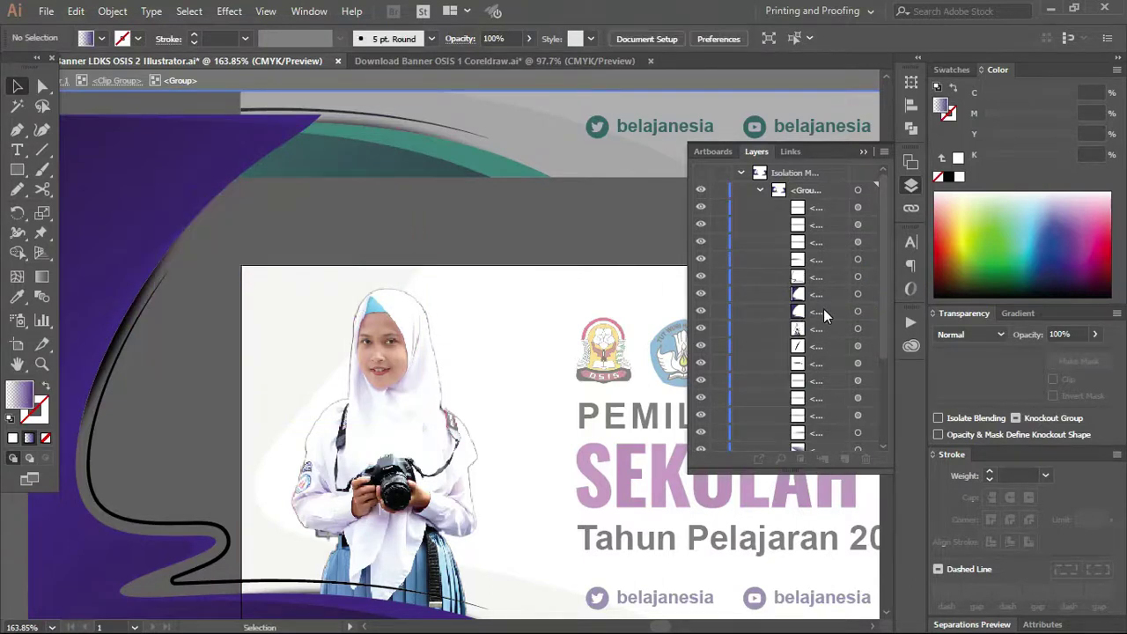
pyautogui.hotkey('ctrl', 'z')
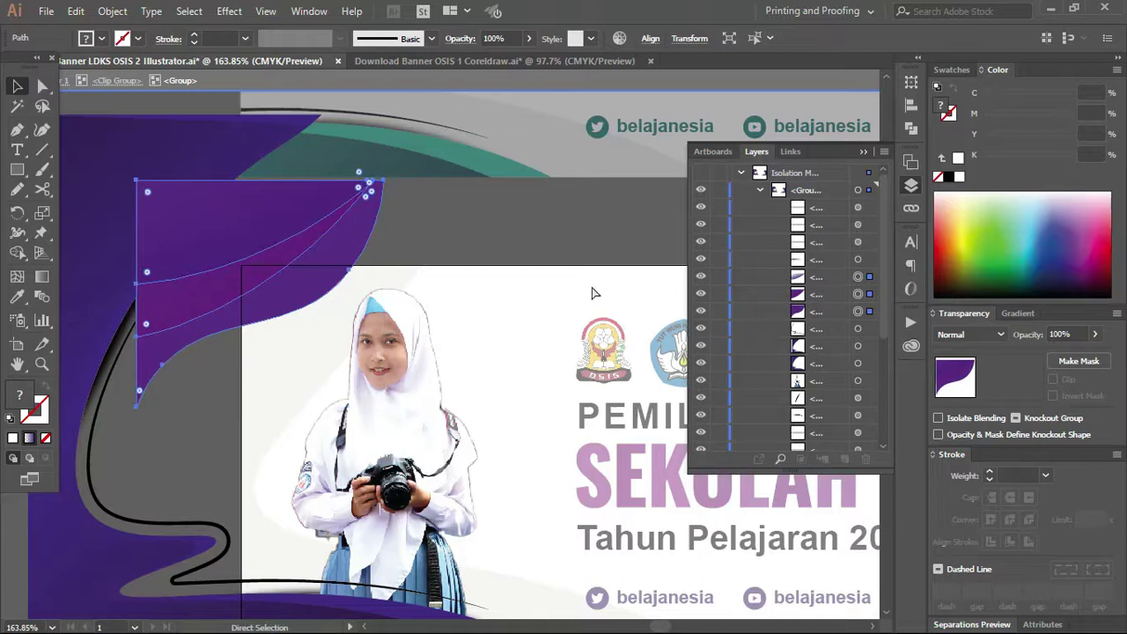
pyautogui.hotkey('ctrl', 'z')
pyautogui.hotkey('ctrl', 'g')
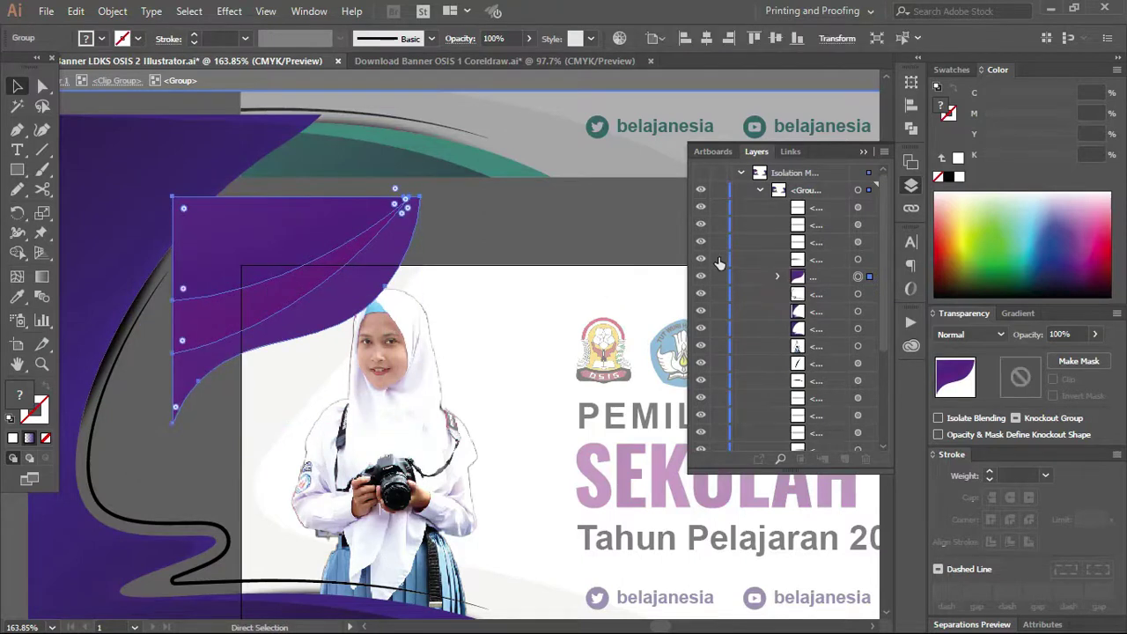
pyautogui.moveTo(847, 278)
pyautogui.mouseDown()
pyautogui.moveTo(848, 361)
pyautogui.moveTo(831, 356)
pyautogui.mouseUp()
# Clear the selection and exit the group's isolation mode.
pyautogui.press('v')
pyautogui.click(485, 219)
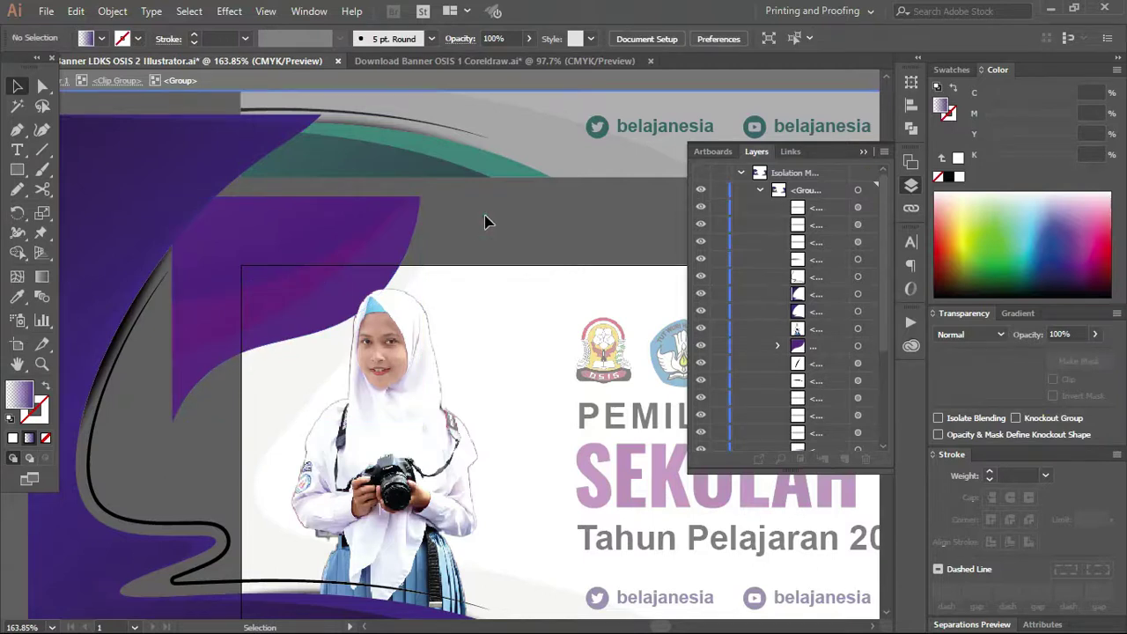
pyautogui.doubleClick(491, 221)
# Zoom out and pan so all three banners, including the purple photo banner, are centred.
pyautogui.moveTo(559, 274)
pyautogui.mouseDown()
pyautogui.moveTo(459, 179)
pyautogui.moveTo(388, 177)
pyautogui.mouseUp()
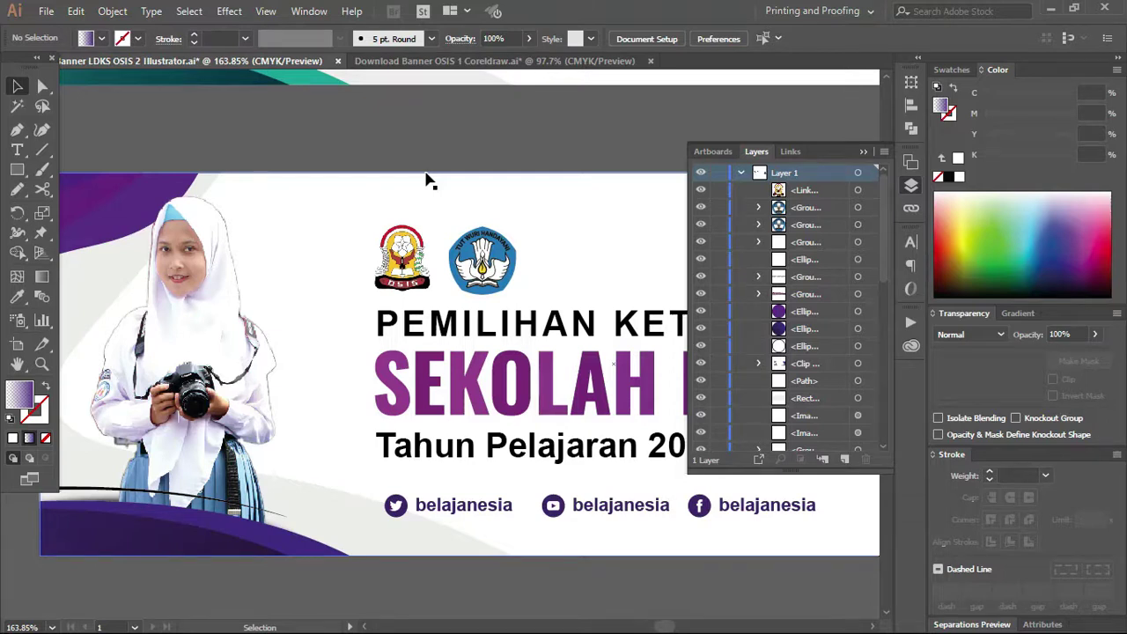
pyautogui.hotkey('ctrl', '-')
pyautogui.hotkey('ctrl', '-')
pyautogui.hotkey('ctrl', '-')
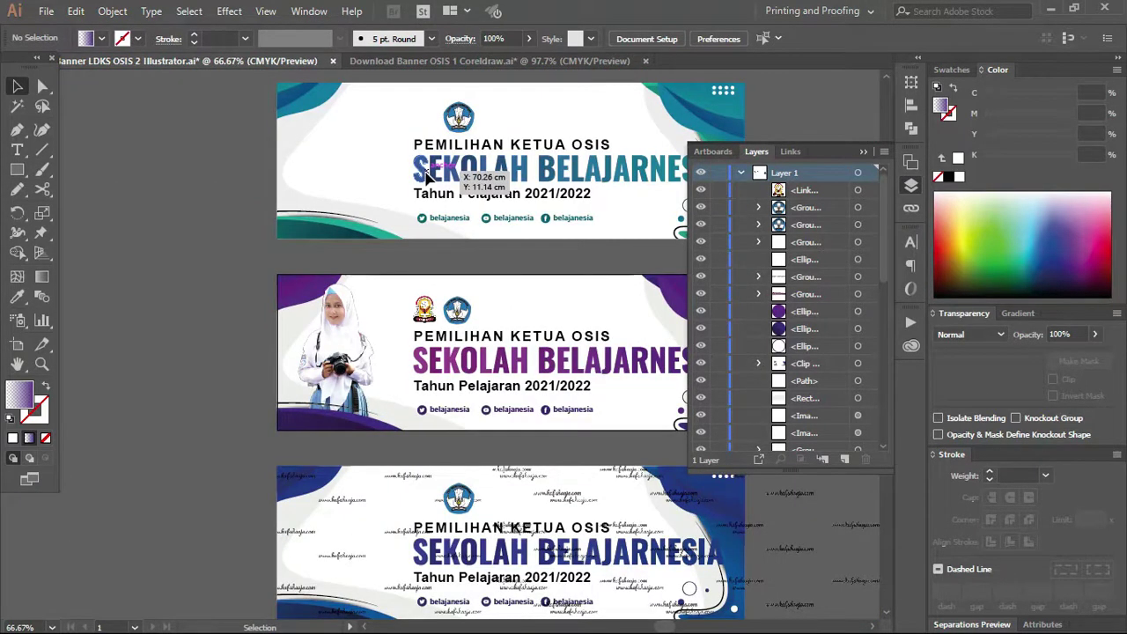
pyautogui.press('space')
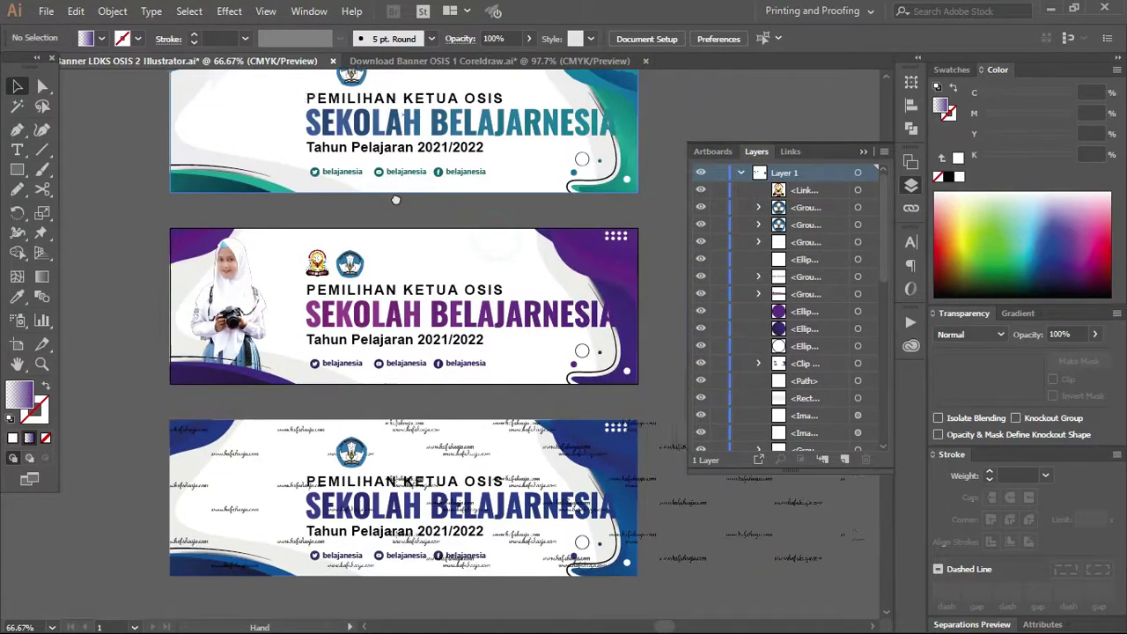
pyautogui.moveTo(508, 238); pyautogui.dragTo(358, 191)
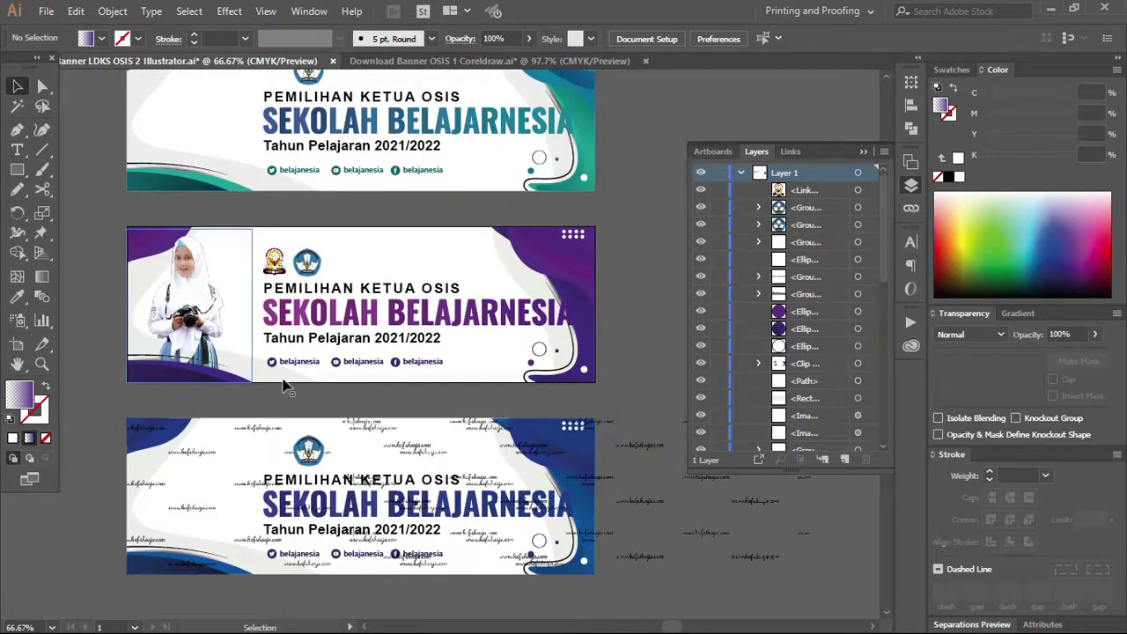
# In Photoshop, nudge the teal banner's student photo left and scale it up slightly.
pyautogui.hotkey('alt', 'Tab')
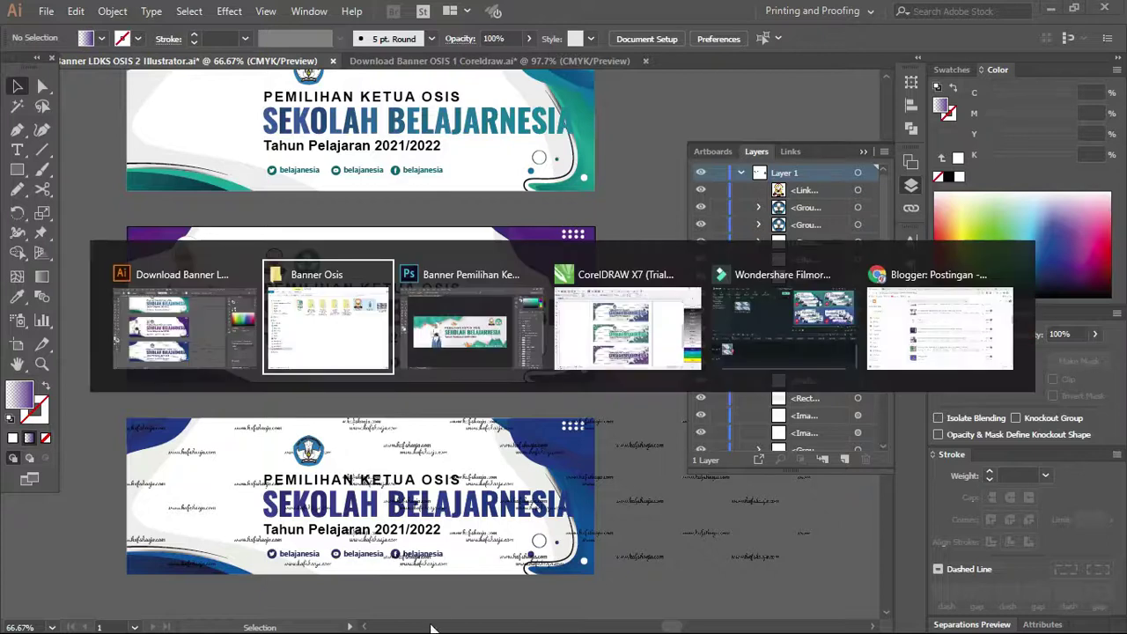
pyautogui.hotkey('alt', 'Tab')
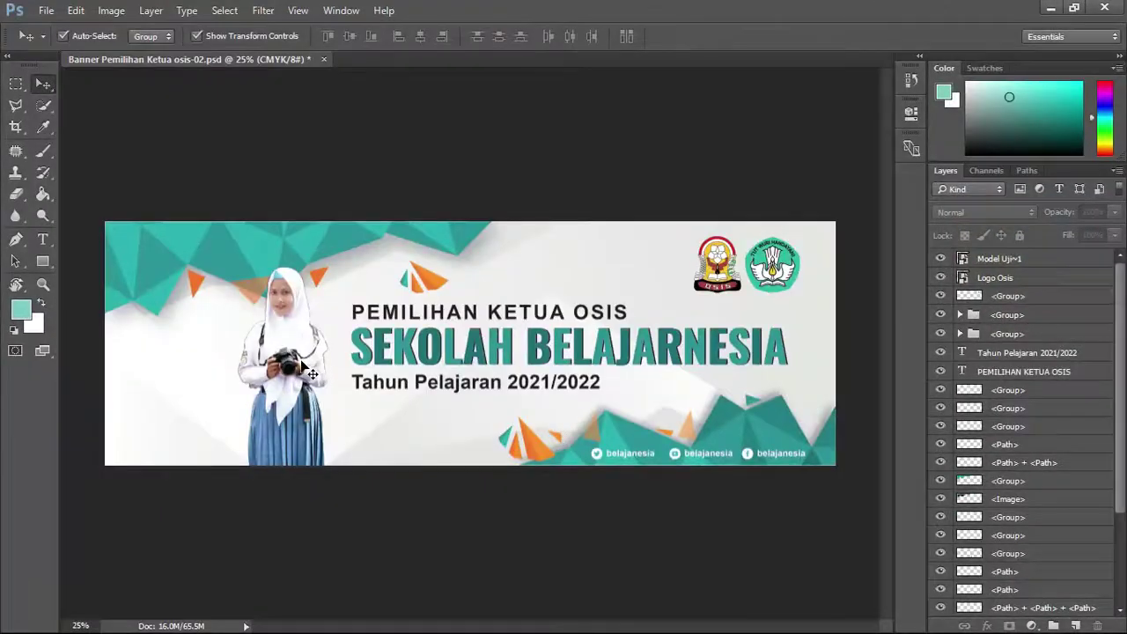
pyautogui.moveTo(302, 370); pyautogui.dragTo(265, 366)
pyautogui.moveTo(290, 268)
pyautogui.mouseDown()
pyautogui.moveTo(317, 248)
pyautogui.moveTo(293, 273)
pyautogui.mouseUp()
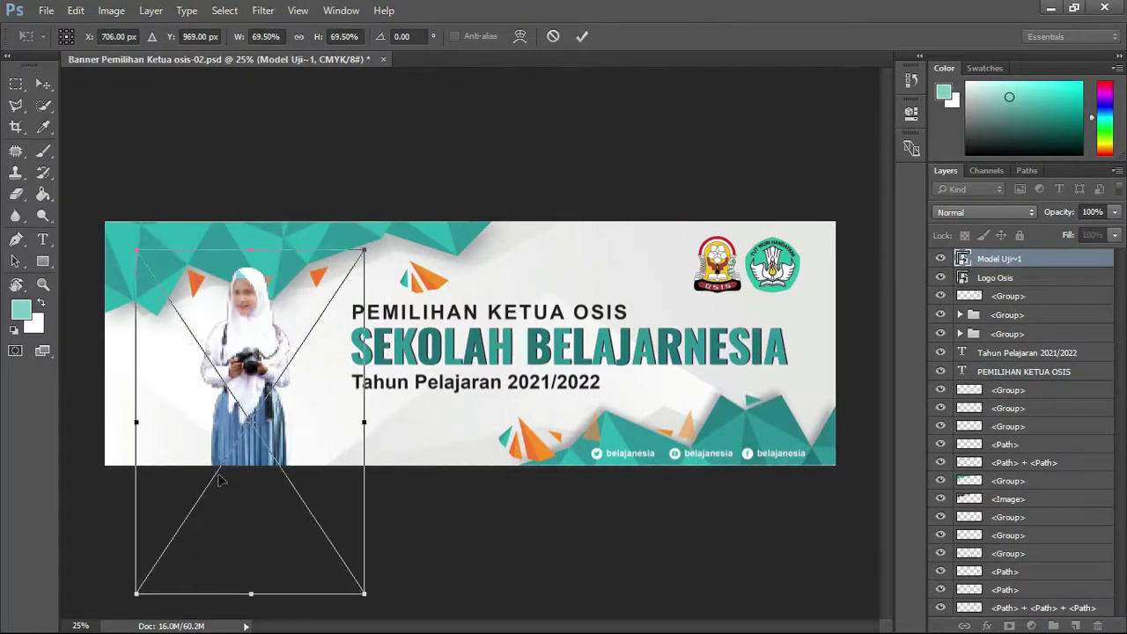
pyautogui.moveTo(361, 250); pyautogui.dragTo(386, 226)
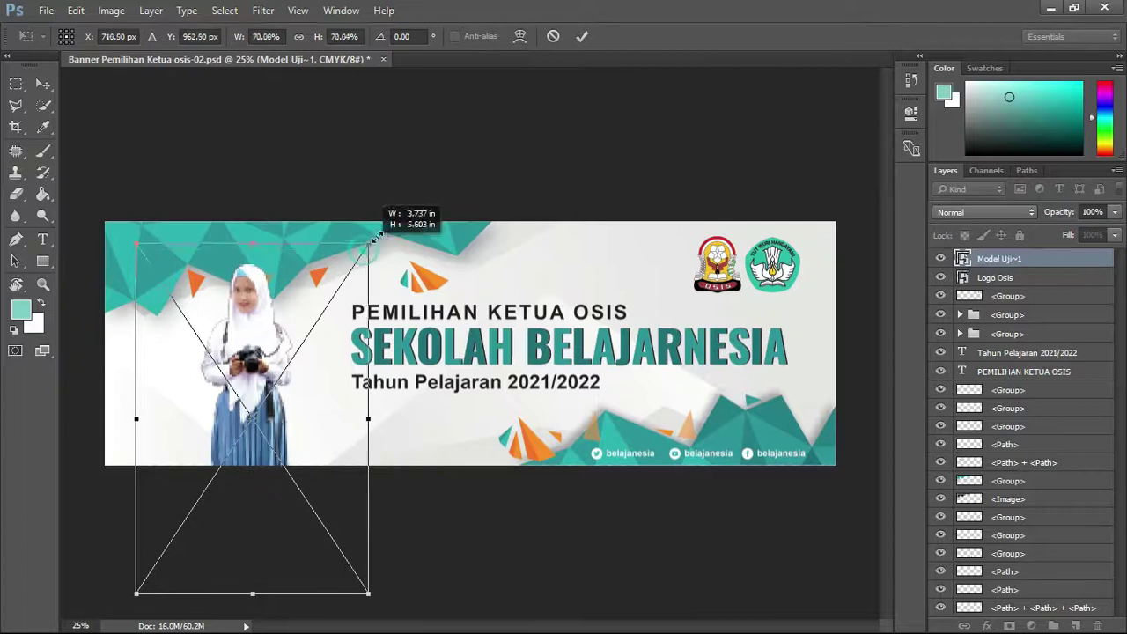
pyautogui.press('Return')
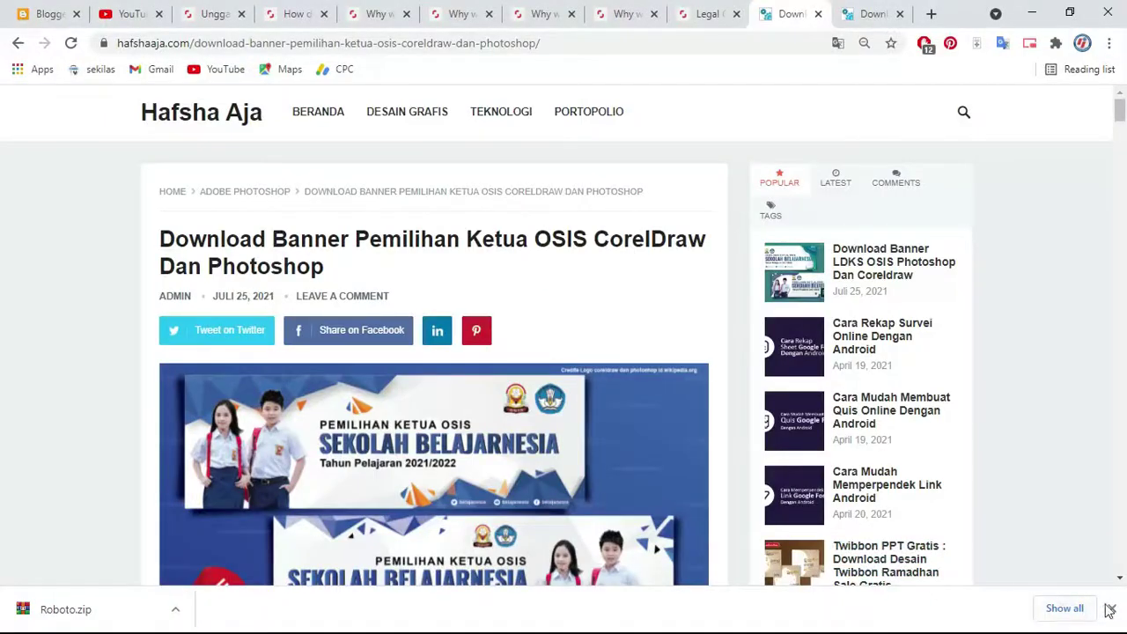
# Close the Chrome downloads bar and scroll down through the current Hafsha Aja article.
pyautogui.click(1113, 608)
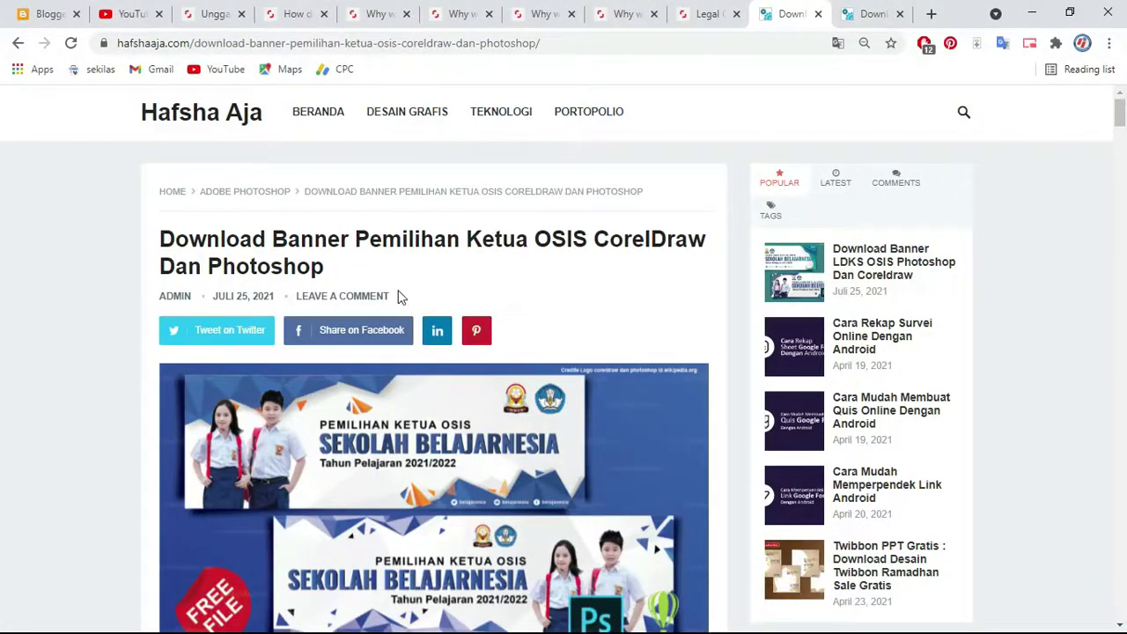
pyautogui.scroll(-3, 398, 297)
pyautogui.scroll(-10, 478, 290)
pyautogui.scroll(-5, 484, 291)
pyautogui.scroll(-5, 485, 291)
pyautogui.scroll(-5, 491, 290)
pyautogui.scroll(-5, 498, 286)
pyautogui.scroll(-5, 503, 284)
pyautogui.scroll(-2, 503, 291)
pyautogui.scroll(-5, 511, 289)
pyautogui.scroll(-5, 511, 294)
pyautogui.scroll(-5, 514, 295)
pyautogui.scroll(-5, 516, 293)
pyautogui.scroll(-5, 515, 294)
pyautogui.scroll(-5, 516, 290)
pyautogui.scroll(-5, 525, 293)
pyautogui.scroll(-3, 526, 293)
pyautogui.scroll(-2, 529, 292)
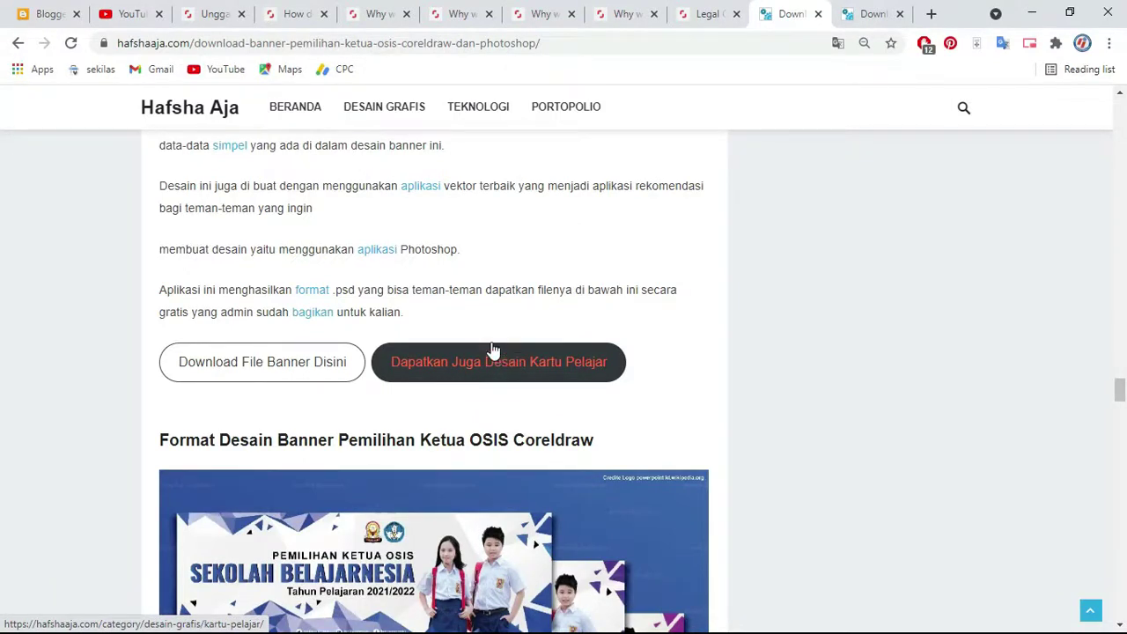
pyautogui.scroll(-1, 480, 377)
pyautogui.scroll(-4, 482, 374)
pyautogui.scroll(-2, 483, 374)
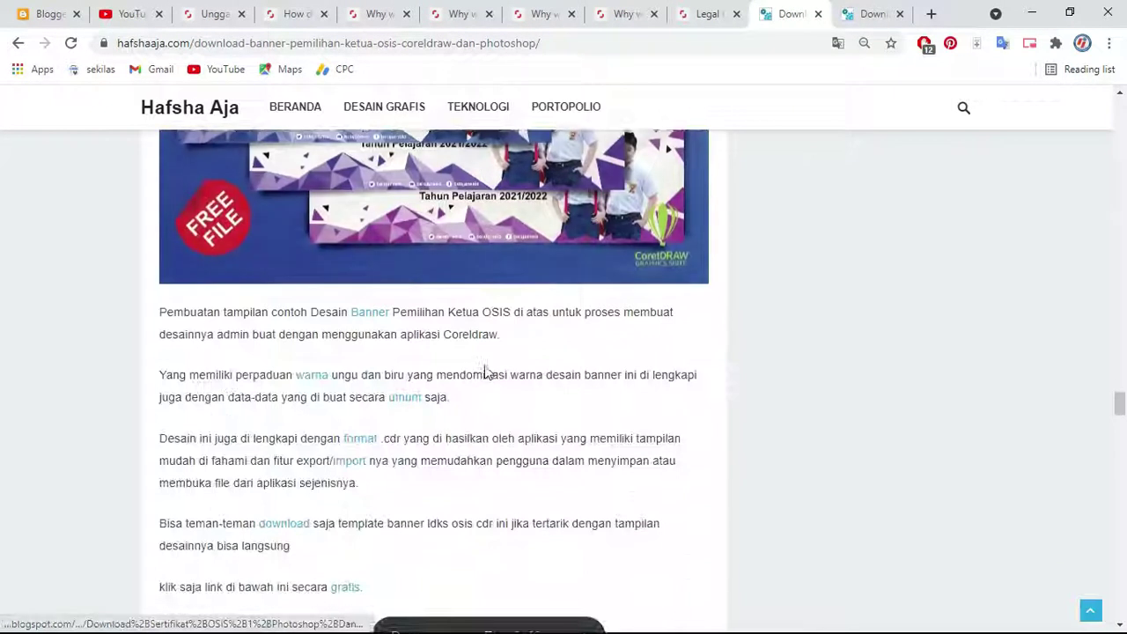
pyautogui.scroll(-3, 483, 375)
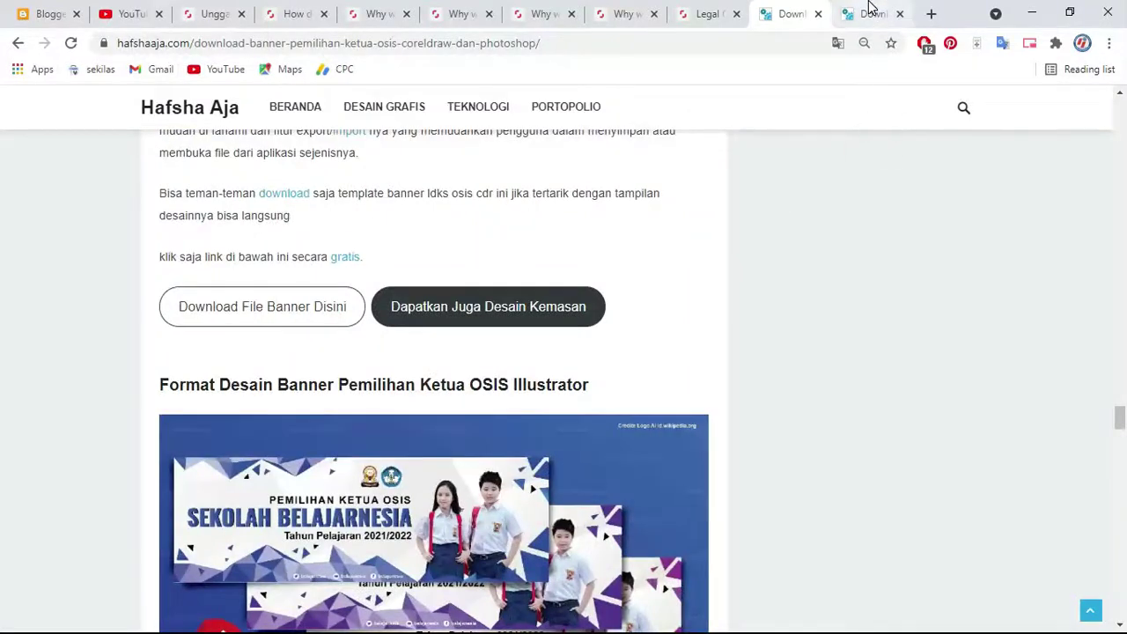
# Switch to the LDKS OSIS banner article and scroll down to its 'Daftar Download' list.
pyautogui.click(870, 13)
pyautogui.scroll(-5, 373, 359)
pyautogui.scroll(-5, 373, 359)
pyautogui.scroll(-5, 374, 360)
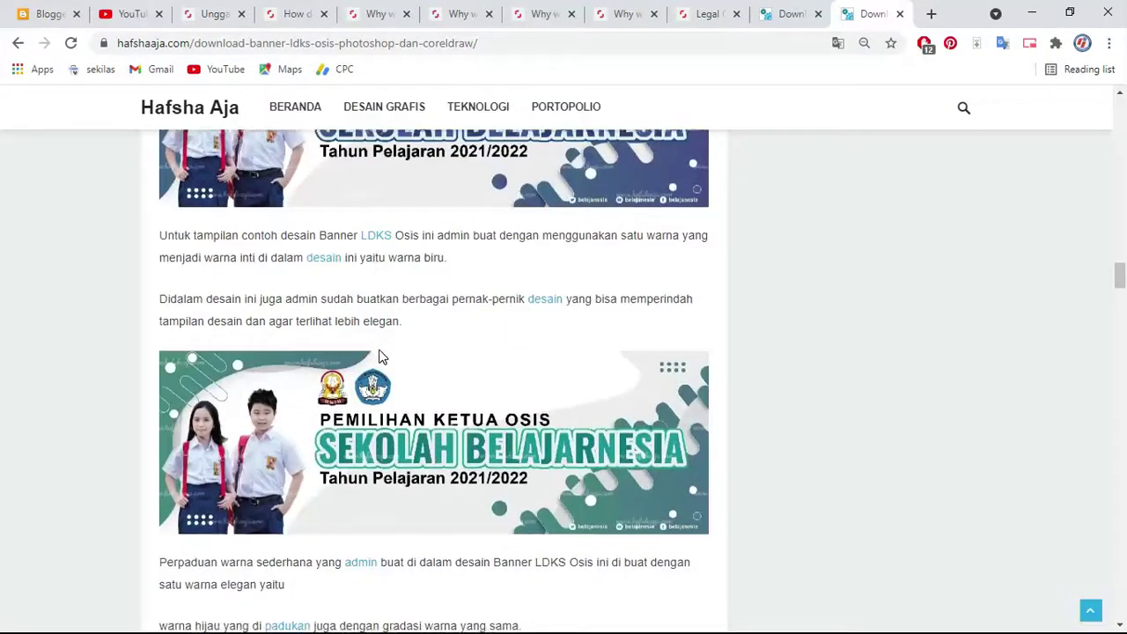
pyautogui.scroll(-2, 375, 359)
pyautogui.scroll(-4, 382, 355)
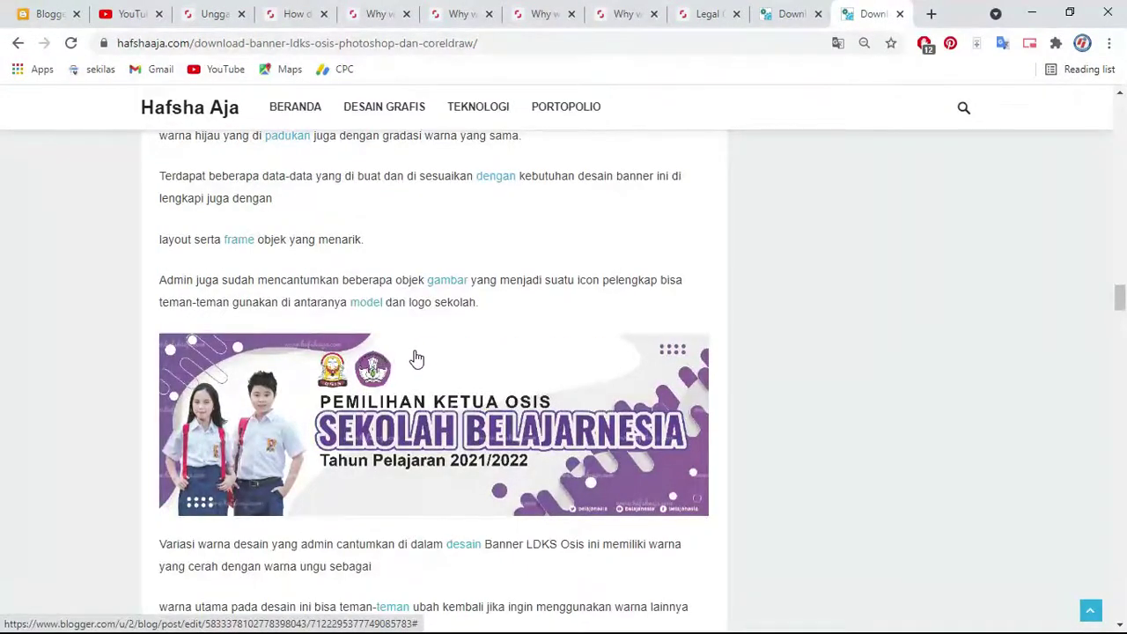
pyautogui.scroll(-3, 431, 359)
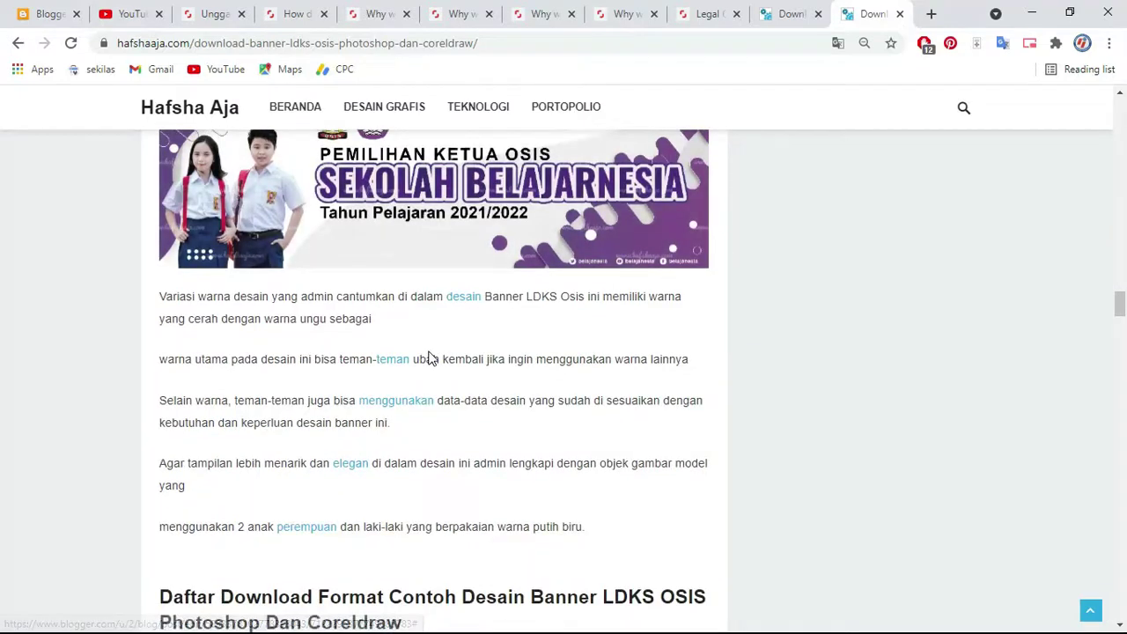
pyautogui.scroll(-3, 431, 360)
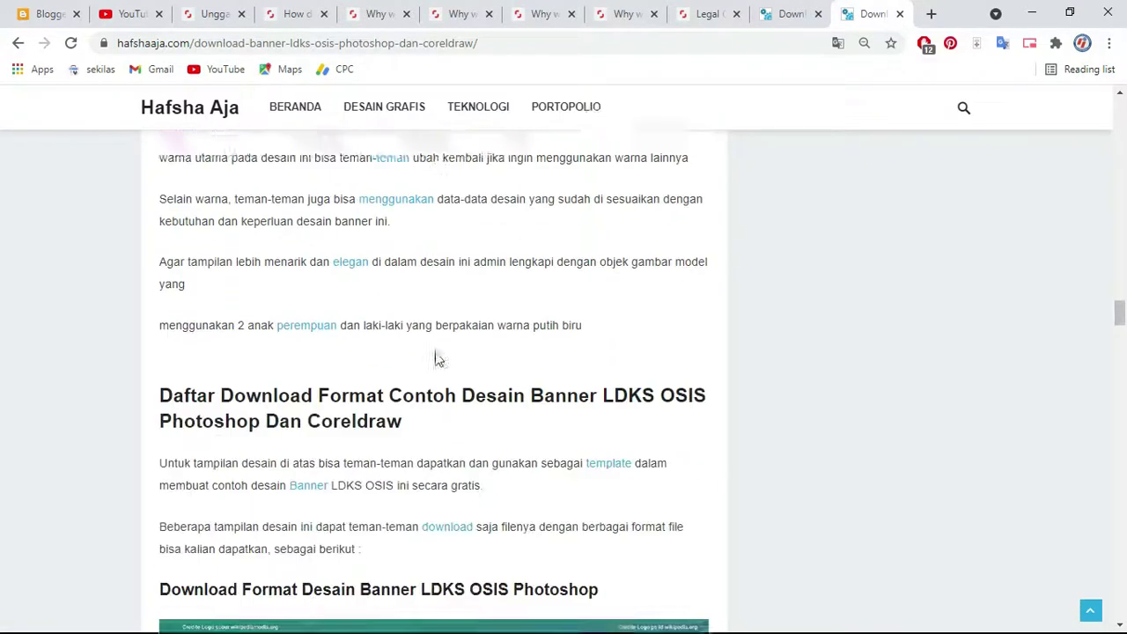